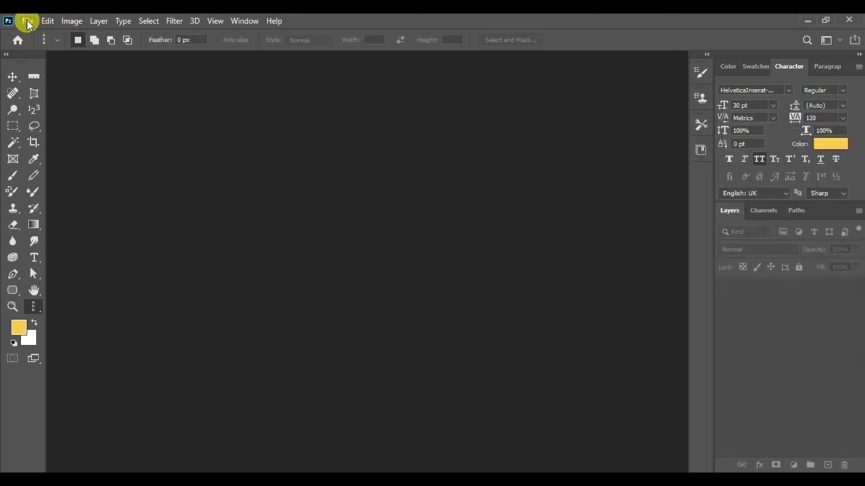
Create a new Letter-size print document with a white Background layer.
{"action": "left_click", "coordinate": [28, 22]}
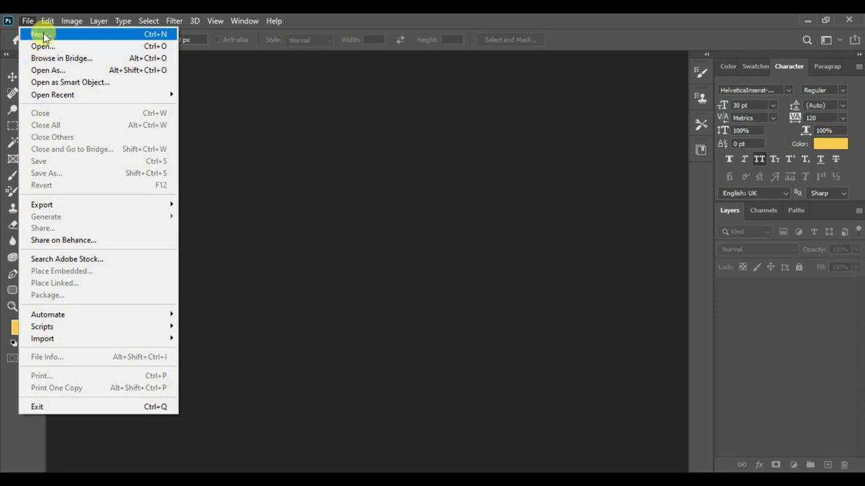
{"action": "left_click", "coordinate": [41, 33]}
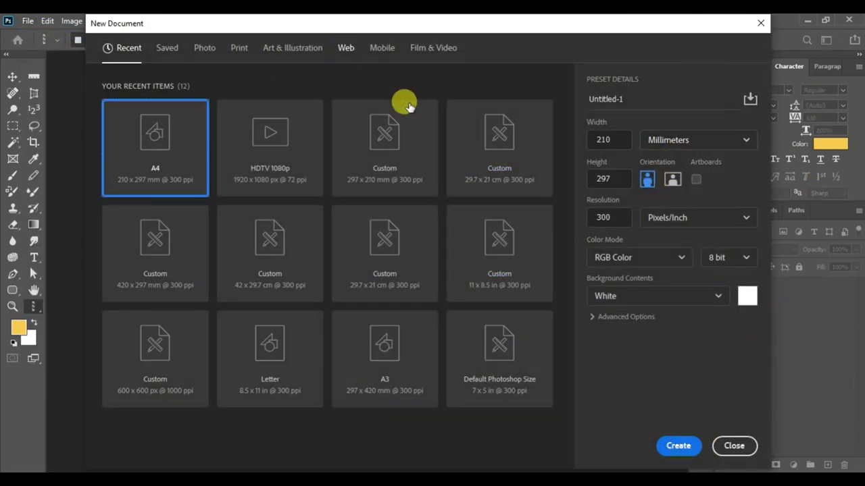
{"action": "left_click", "coordinate": [240, 49]}
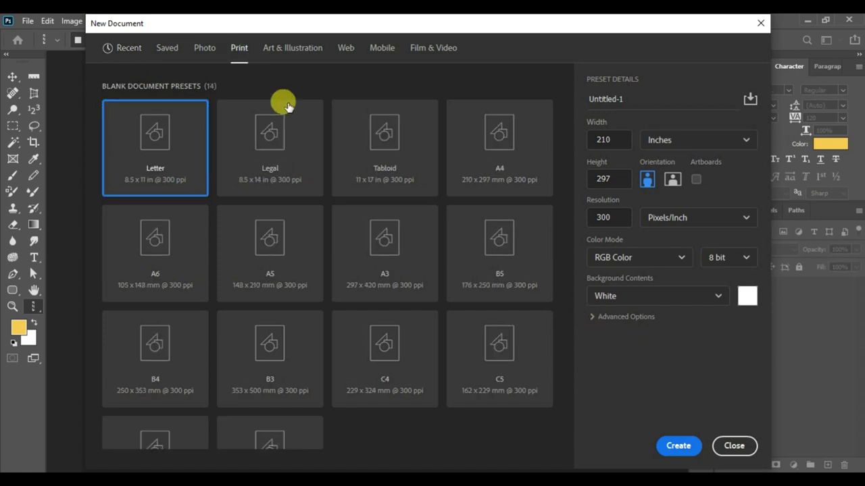
{"action": "left_click", "coordinate": [677, 444]}
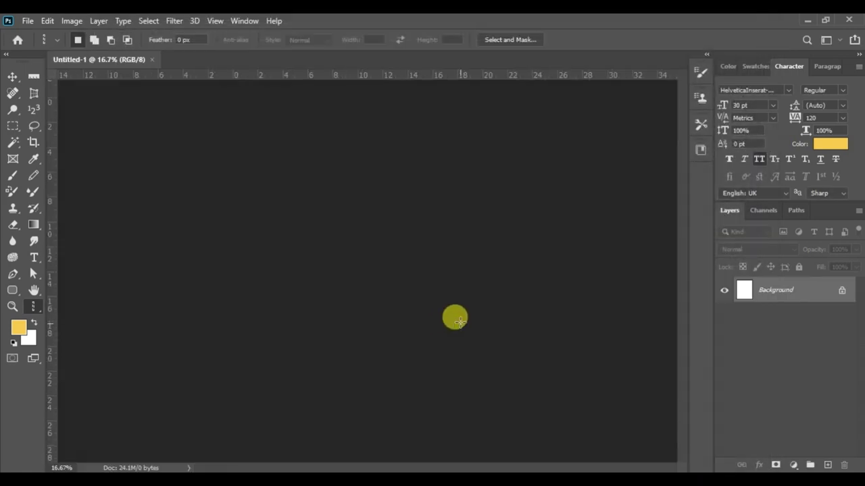
Place the black-and-white comic page '3l' as an embedded layer and commit it.
{"action": "left_click", "coordinate": [27, 21]}
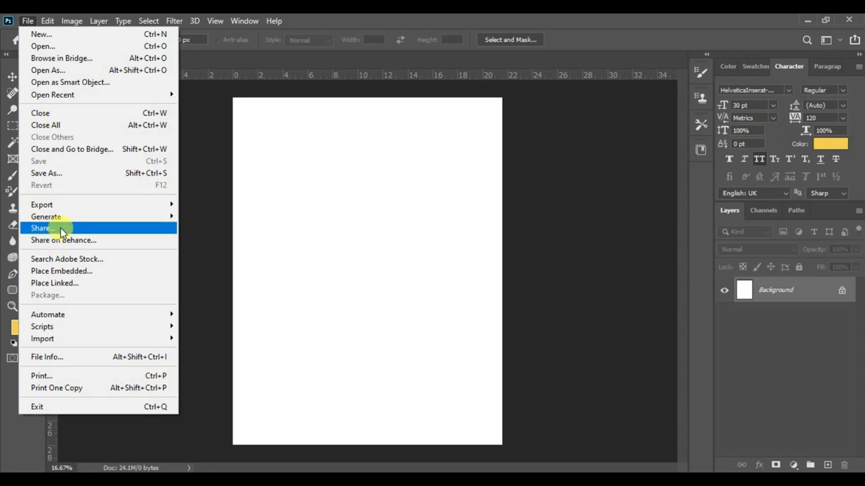
{"action": "left_click", "coordinate": [68, 271]}
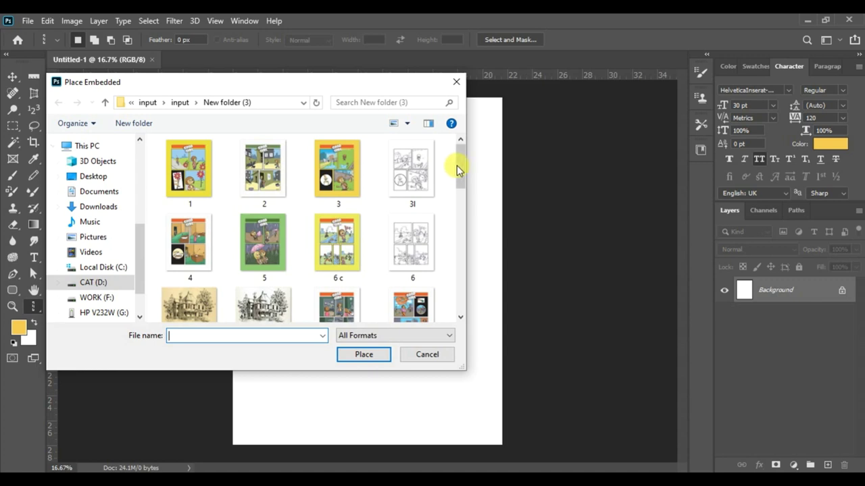
{"action": "left_click", "coordinate": [411, 177]}
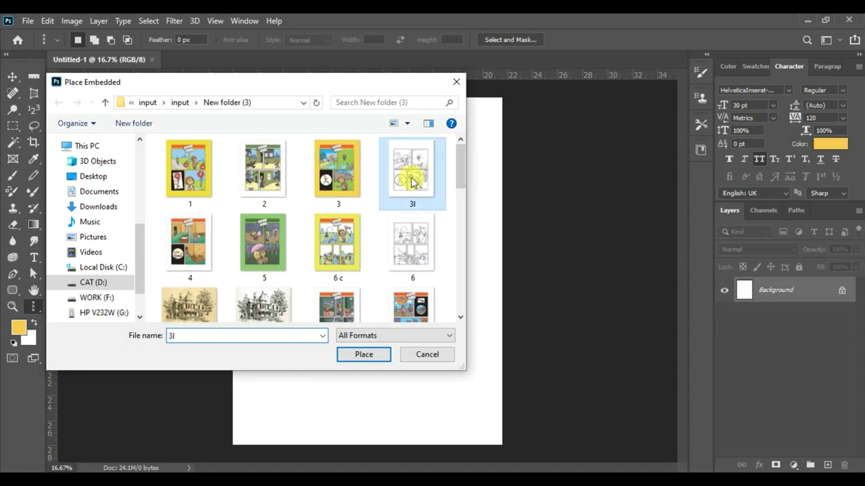
{"action": "left_click", "coordinate": [384, 355]}
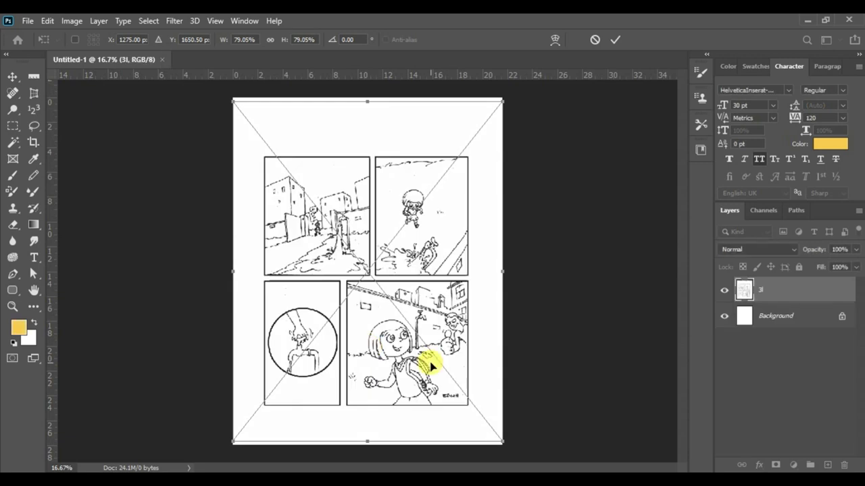
{"action": "double_click", "coordinate": [429, 364]}
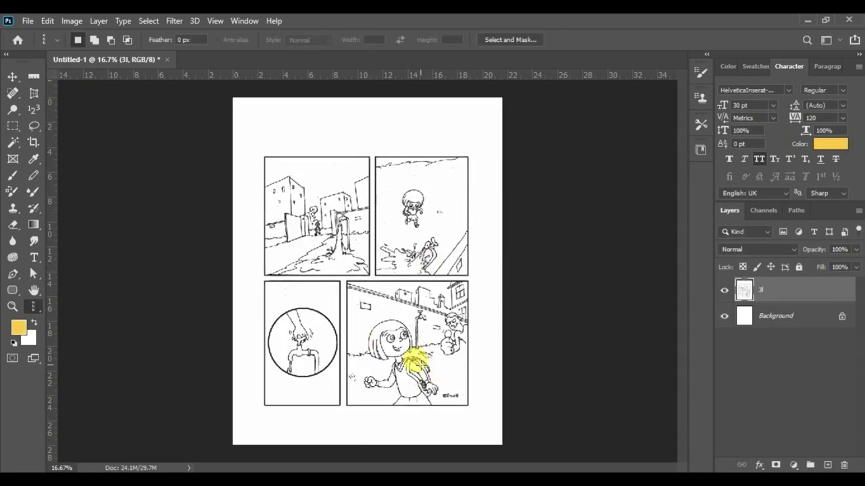
Zoom in and pan to the lower-right girl-and-boy panel, with rulers shown.
{"action": "scroll", "coordinate": [427, 371], "scroll_direction": "up", "scroll_amount": 3}
{"action": "scroll", "coordinate": [418, 362], "scroll_direction": "up", "scroll_amount": 2}
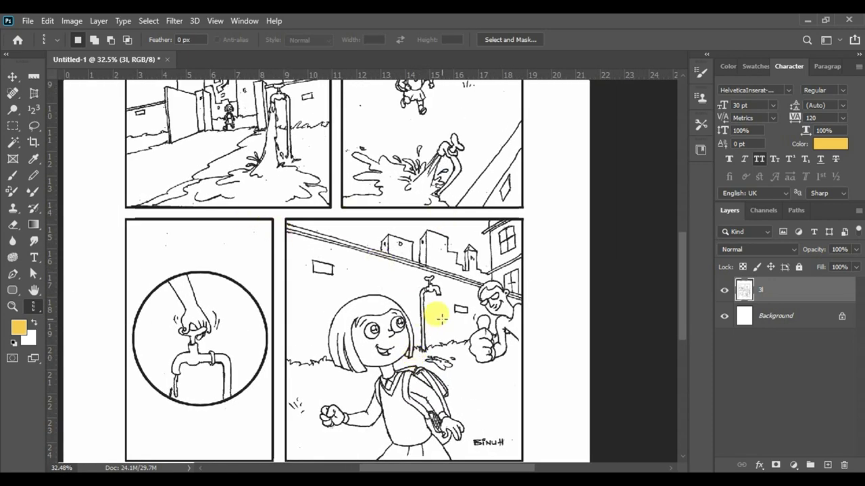
{"action": "left_click_drag", "start_coordinate": [444, 308], "coordinate": [383, 223]}
{"action": "key", "text": "ctrl+r"}
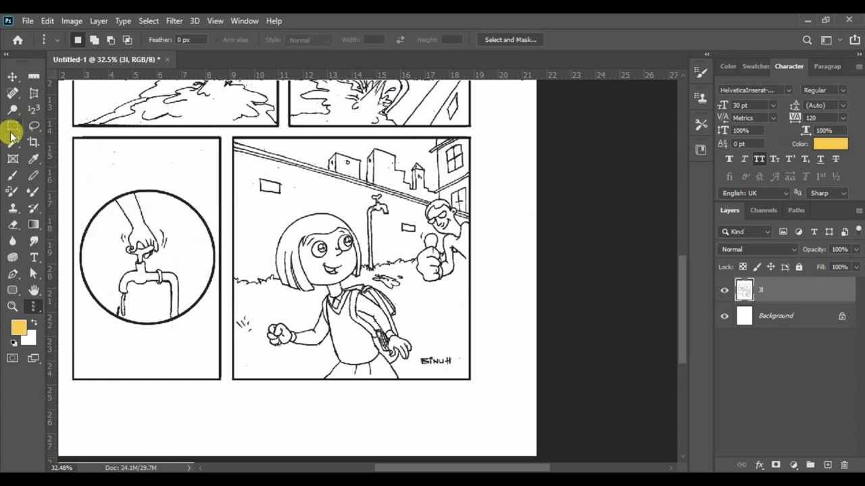
{"action": "left_click", "coordinate": [11, 129]}
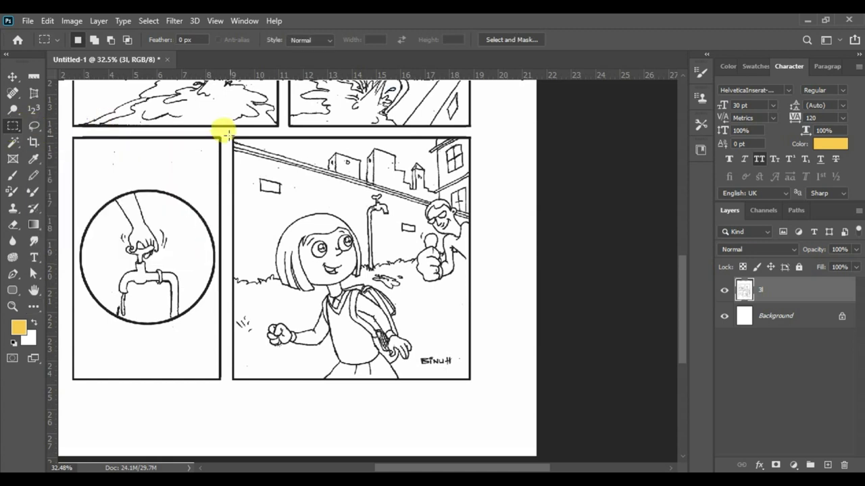
Copy the lower-right girl-and-boy panel onto a new Layer 1 and hide layer 3l.
{"action": "left_click_drag", "start_coordinate": [228, 130], "coordinate": [474, 384]}
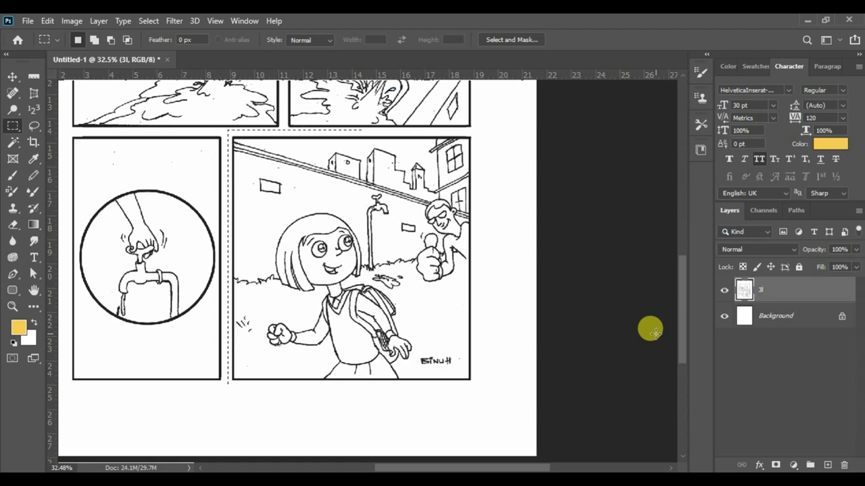
{"action": "key", "text": "ctrl+j"}
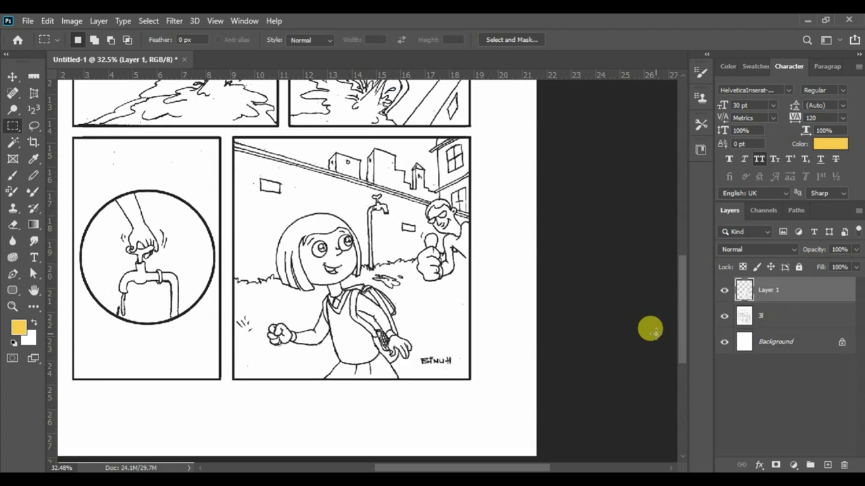
{"action": "left_click", "coordinate": [725, 316]}
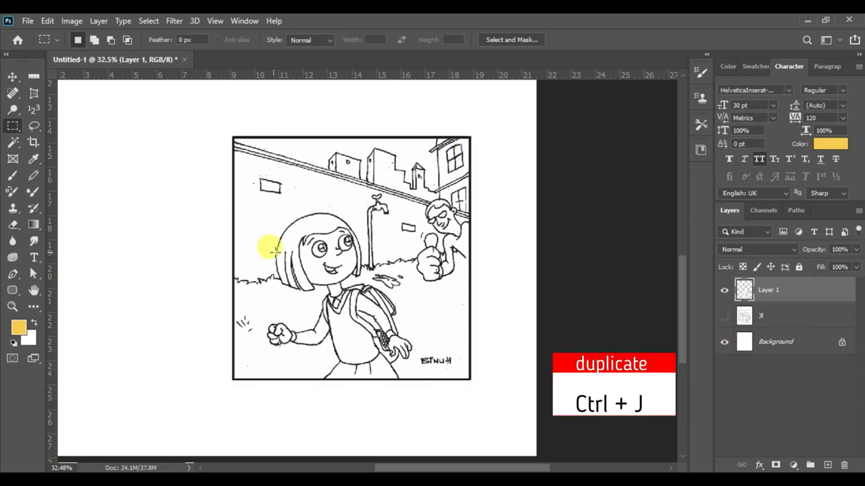
{"action": "left_click", "coordinate": [12, 76]}
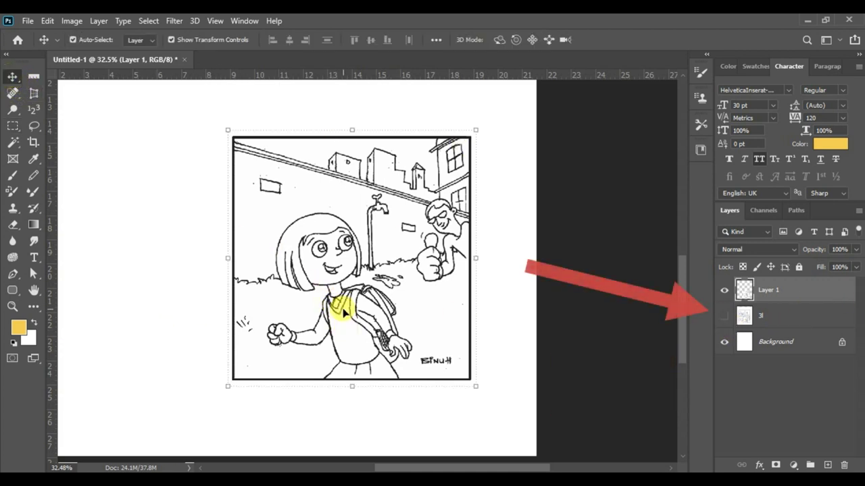
Move the panel to the page's top-left and scale it to about 180%.
{"action": "scroll", "coordinate": [344, 312], "scroll_direction": "down", "scroll_amount": 4}
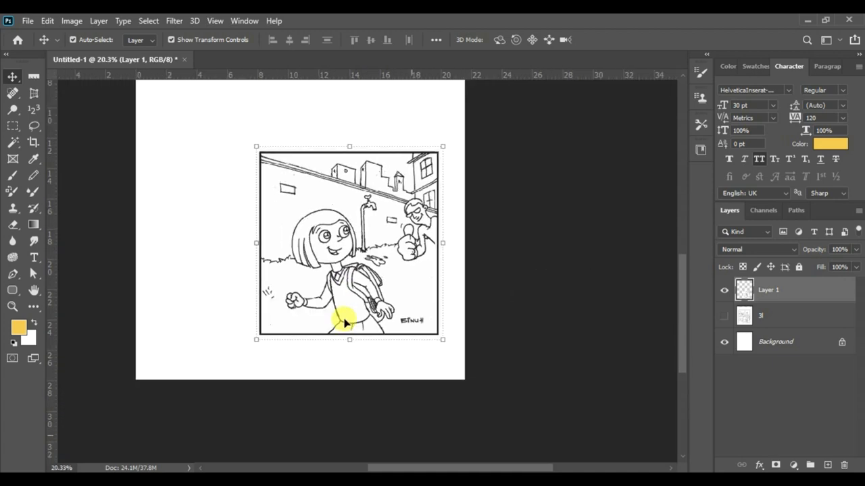
{"action": "scroll", "coordinate": [365, 326], "scroll_direction": "down", "scroll_amount": 1}
{"action": "mouse_move", "coordinate": [404, 327]}
{"action": "left_mouse_down"}
{"action": "mouse_move", "coordinate": [336, 247]}
{"action": "mouse_move", "coordinate": [314, 181]}
{"action": "left_mouse_up"}
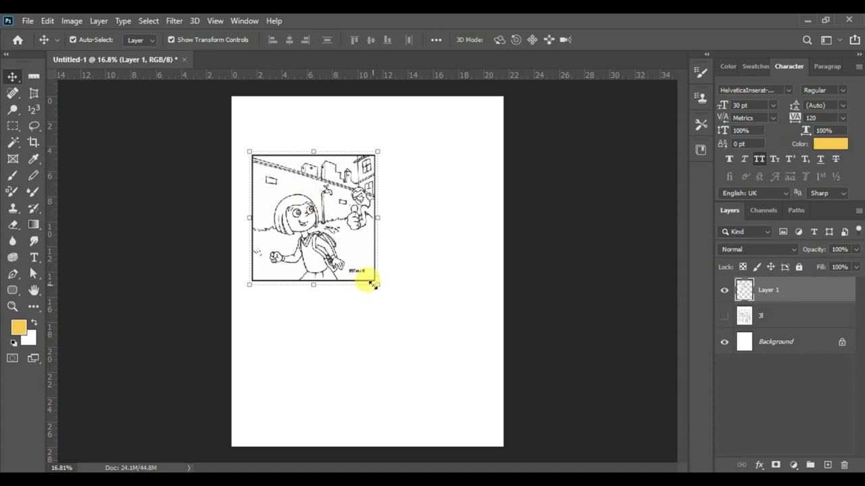
{"action": "mouse_move", "coordinate": [371, 281]}
{"action": "left_mouse_down"}
{"action": "mouse_move", "coordinate": [443, 380]}
{"action": "mouse_move", "coordinate": [456, 416]}
{"action": "mouse_move", "coordinate": [445, 407]}
{"action": "left_mouse_up"}
{"action": "key", "text": "Return"}
{"action": "scroll", "coordinate": [396, 343], "scroll_direction": "up", "scroll_amount": 2}
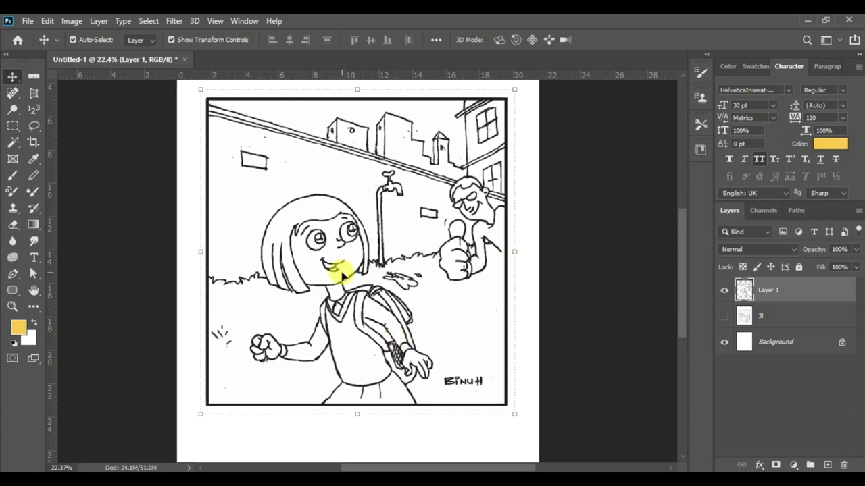
{"action": "scroll", "coordinate": [342, 273], "scroll_direction": "up", "scroll_amount": 1}
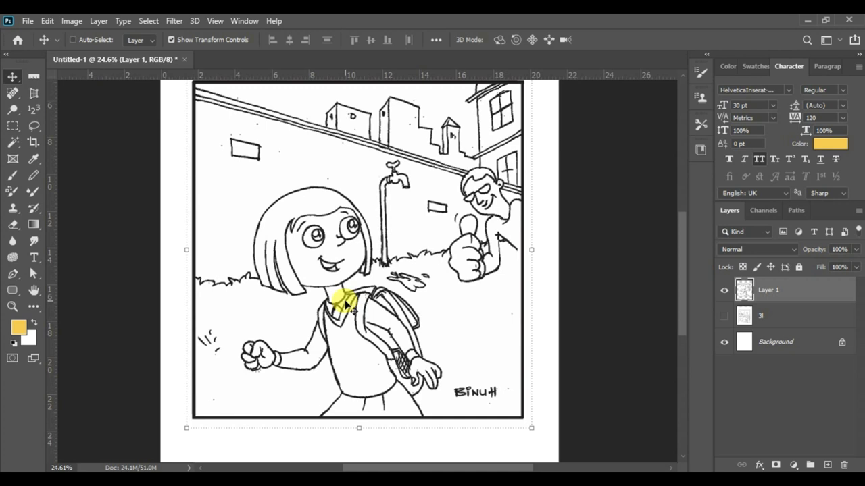
{"action": "key", "text": "ctrl+l"}
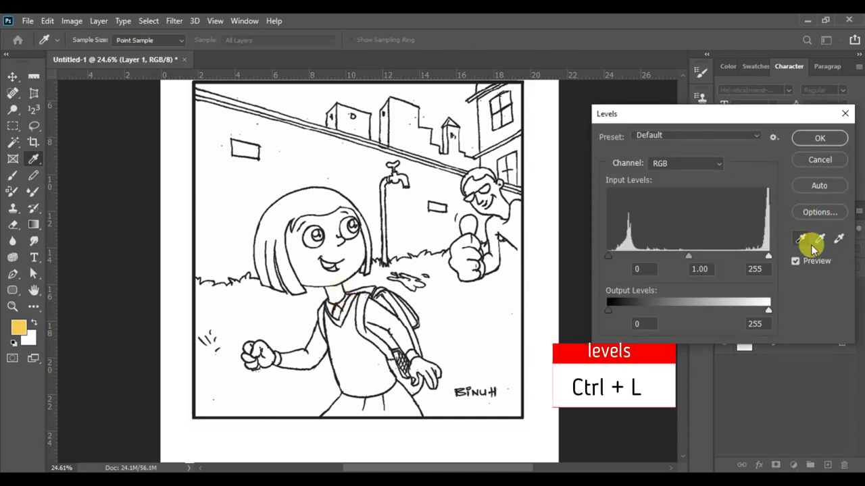
Apply Levels with black input 33 to make the panel's line art bolder.
{"action": "left_click_drag", "start_coordinate": [610, 257], "coordinate": [629, 256]}
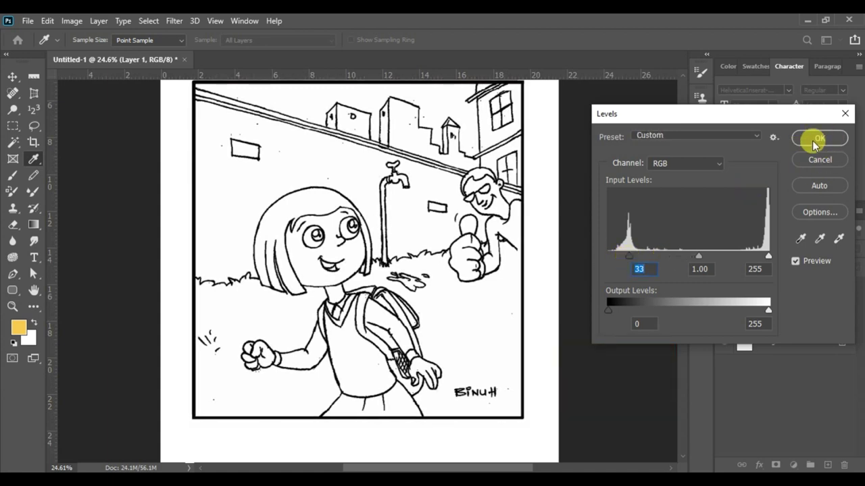
{"action": "left_click", "coordinate": [814, 139]}
{"action": "key", "text": "v"}
{"action": "scroll", "coordinate": [570, 267], "scroll_direction": "up", "scroll_amount": 3}
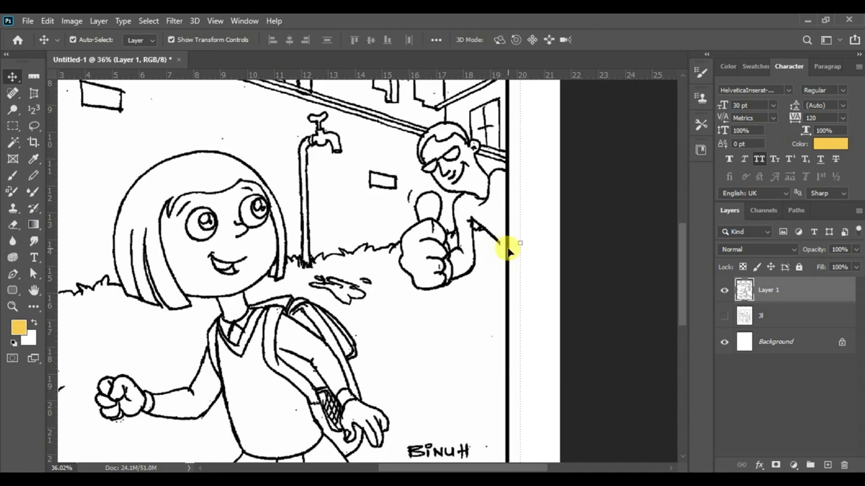
{"action": "scroll", "coordinate": [520, 280], "scroll_direction": "down", "scroll_amount": 3}
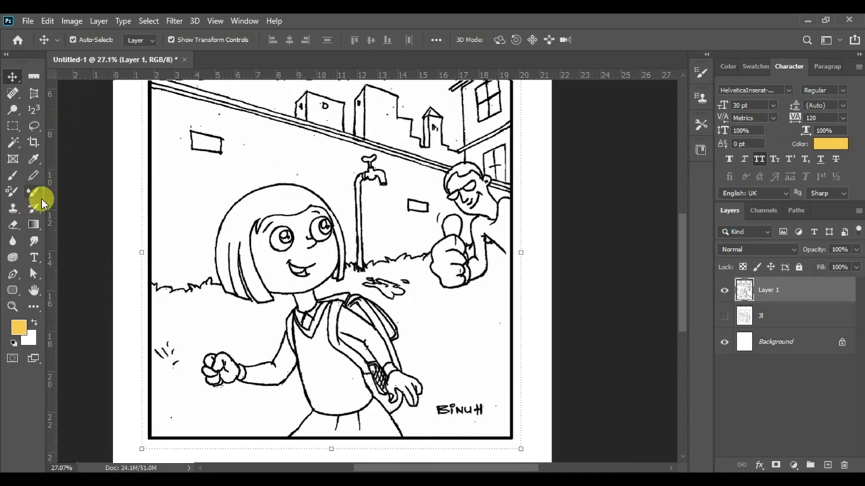
Magic Wand-select the white ground and set the foreground colour to grass green #379022.
{"action": "left_click", "coordinate": [13, 141]}
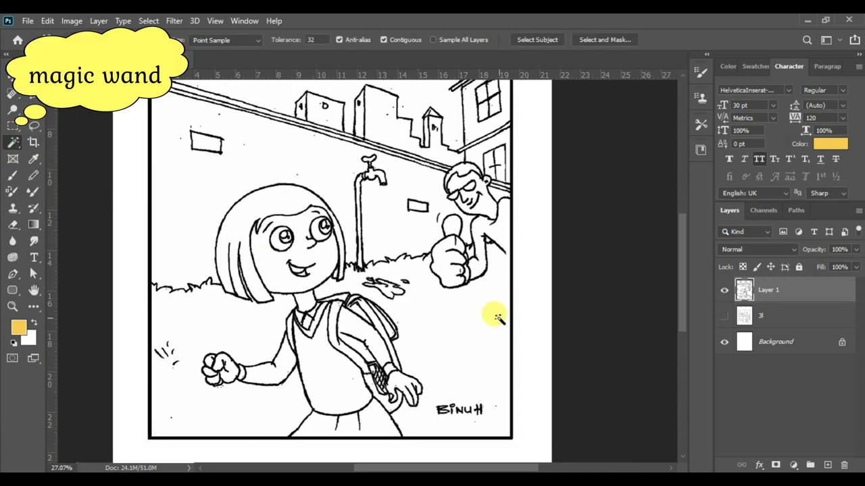
{"action": "left_click", "coordinate": [451, 315]}
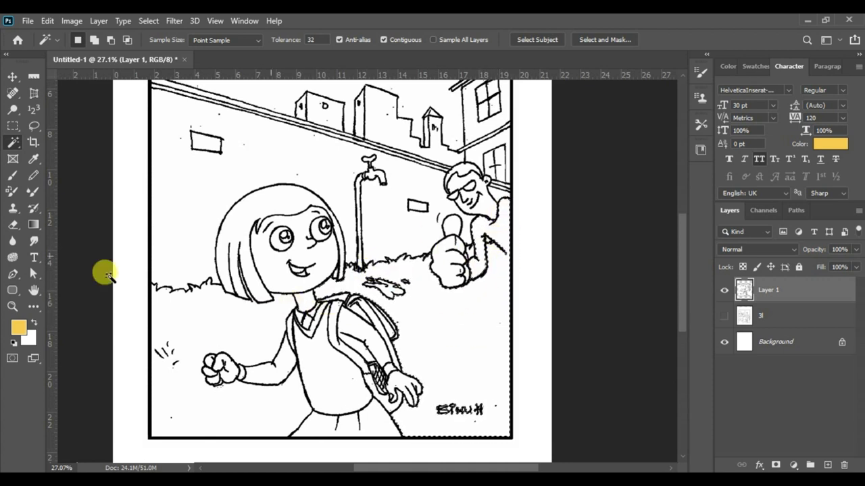
{"action": "left_click", "coordinate": [18, 328]}
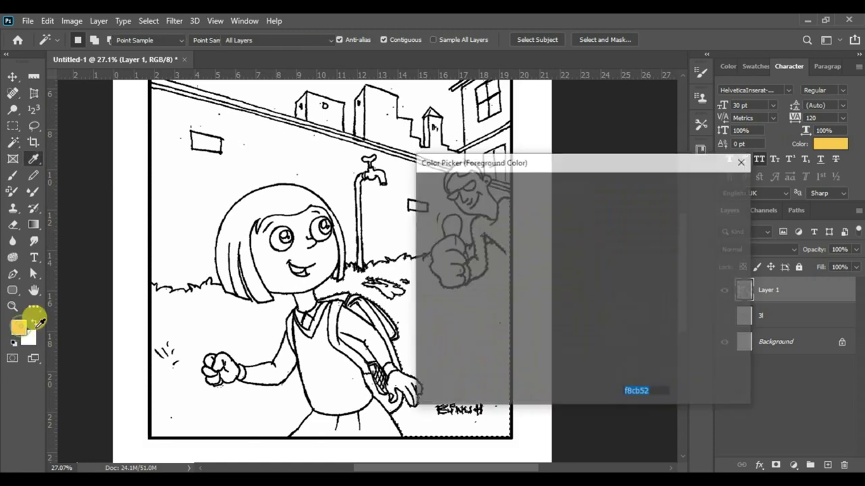
{"action": "left_click_drag", "start_coordinate": [596, 310], "coordinate": [595, 302]}
{"action": "left_click", "coordinate": [544, 262]}
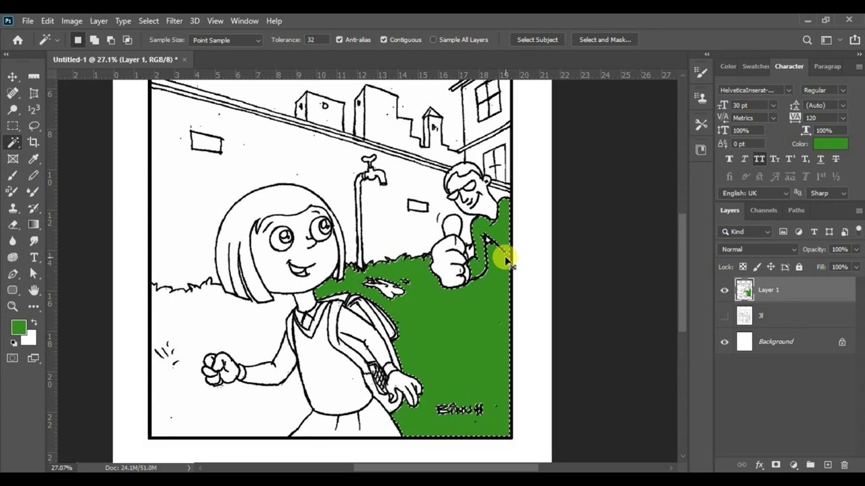
Remove the trial green fill from the ground and deselect it.
{"action": "key", "text": "Delete"}
{"action": "key", "text": "ctrl+d"}
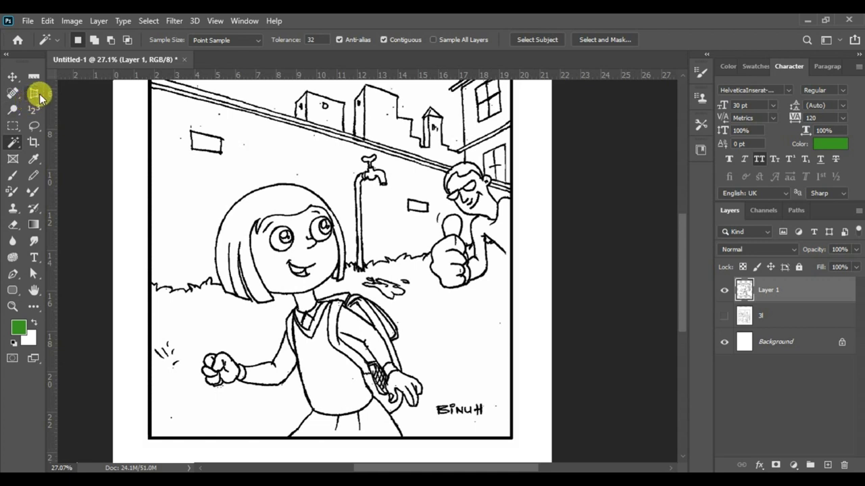
{"action": "left_click", "coordinate": [33, 310]}
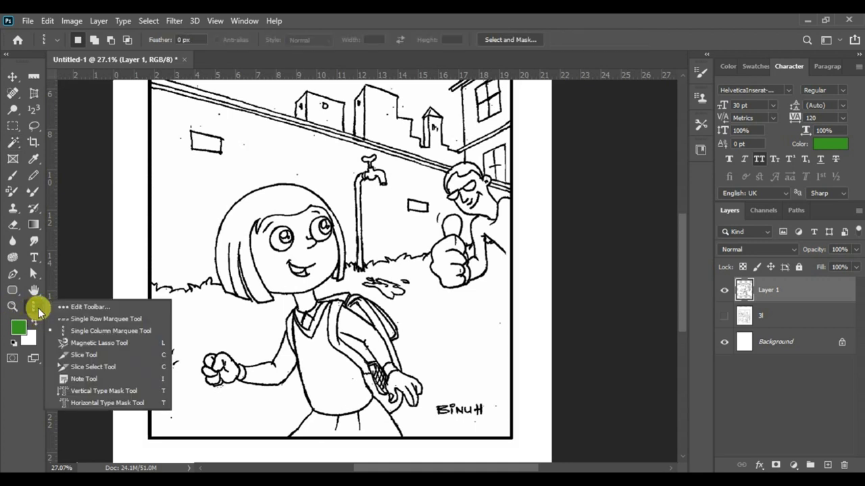
In Edit Toolbar, give Magic Wand and Object Selection their own slots above Quick Selection.
{"action": "left_click", "coordinate": [76, 309]}
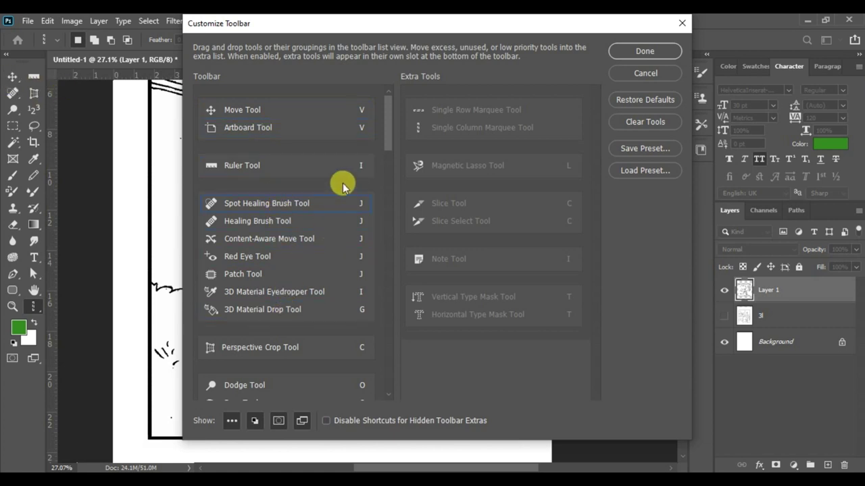
{"action": "left_click_drag", "start_coordinate": [386, 129], "coordinate": [381, 198]}
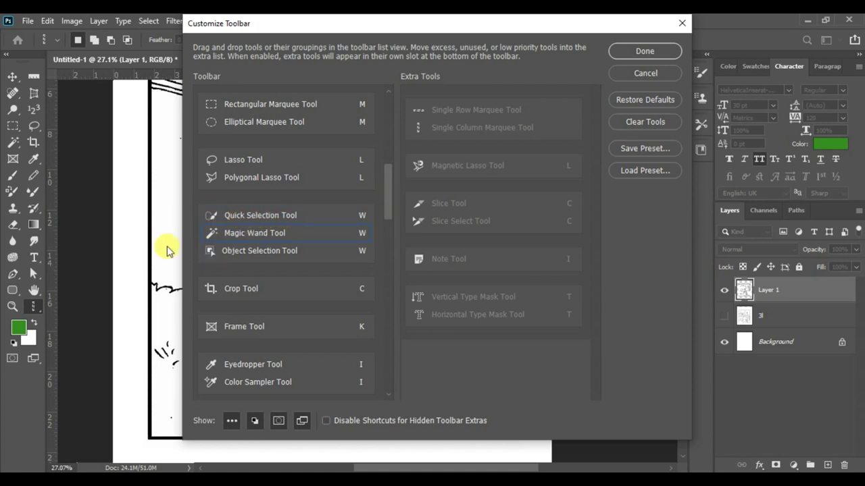
{"action": "mouse_move", "coordinate": [255, 239]}
{"action": "left_mouse_down"}
{"action": "mouse_move", "coordinate": [248, 199]}
{"action": "mouse_move", "coordinate": [253, 204]}
{"action": "left_mouse_up"}
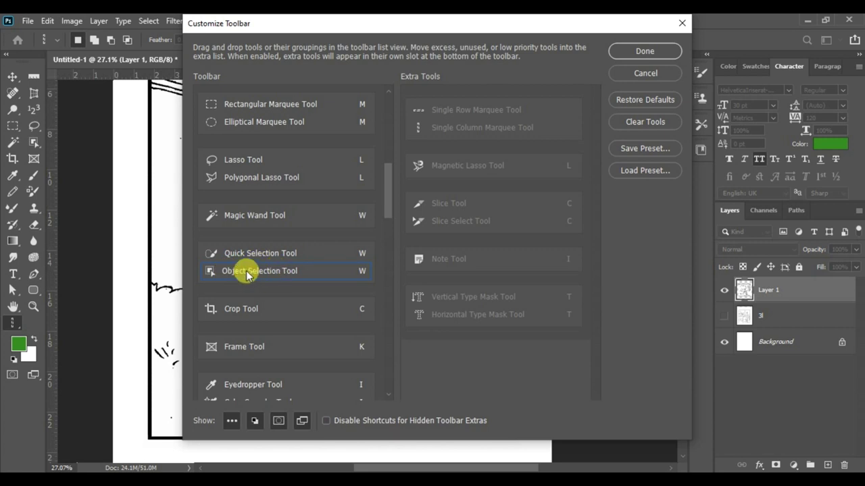
{"action": "left_click_drag", "start_coordinate": [247, 273], "coordinate": [242, 241]}
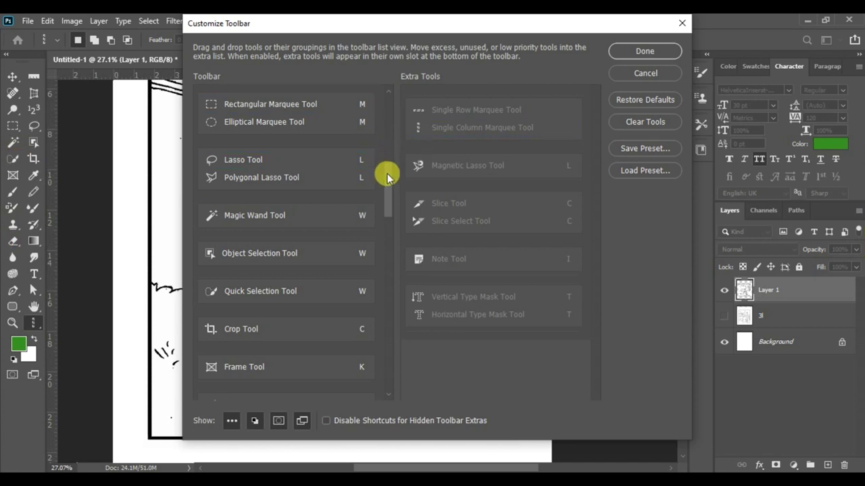
{"action": "left_click_drag", "start_coordinate": [388, 177], "coordinate": [392, 106]}
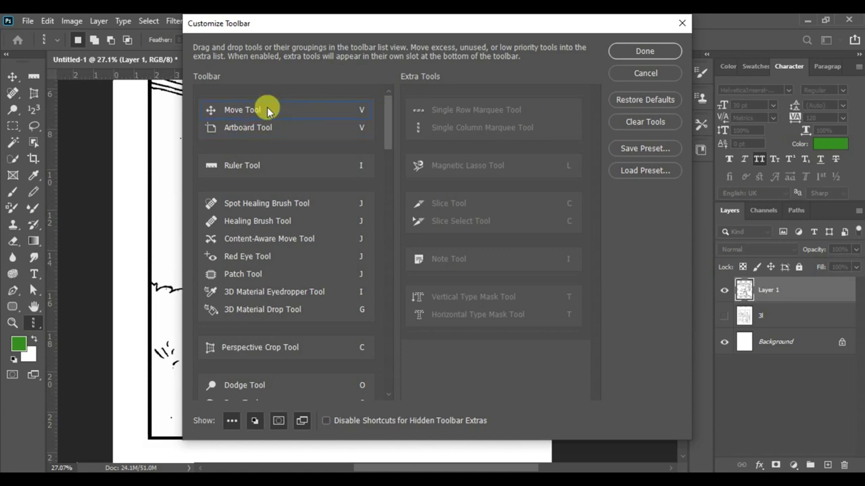
{"action": "mouse_move", "coordinate": [386, 126]}
{"action": "left_mouse_down"}
{"action": "mouse_move", "coordinate": [387, 200]}
{"action": "mouse_move", "coordinate": [342, 254]}
{"action": "left_mouse_up"}
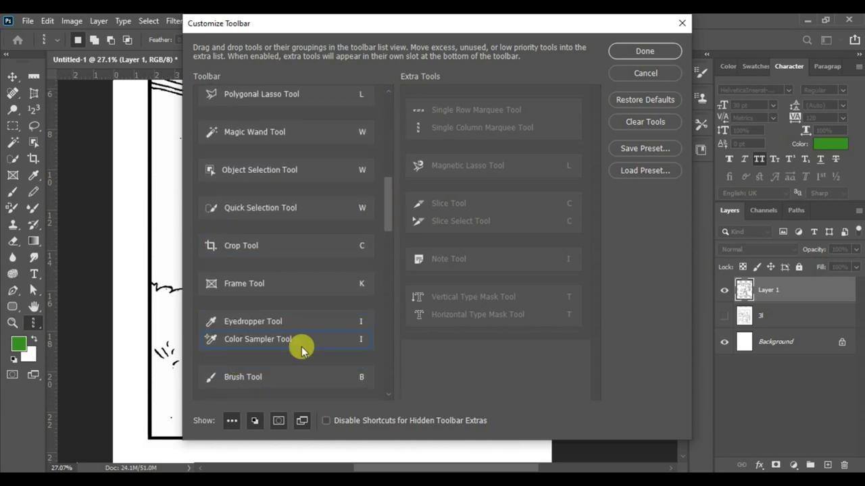
{"action": "left_click_drag", "start_coordinate": [387, 224], "coordinate": [385, 251]}
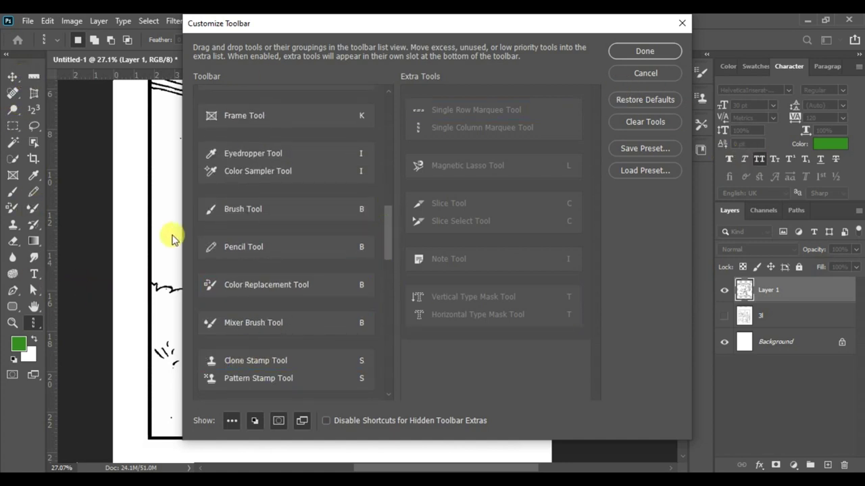
{"action": "left_click", "coordinate": [643, 51]}
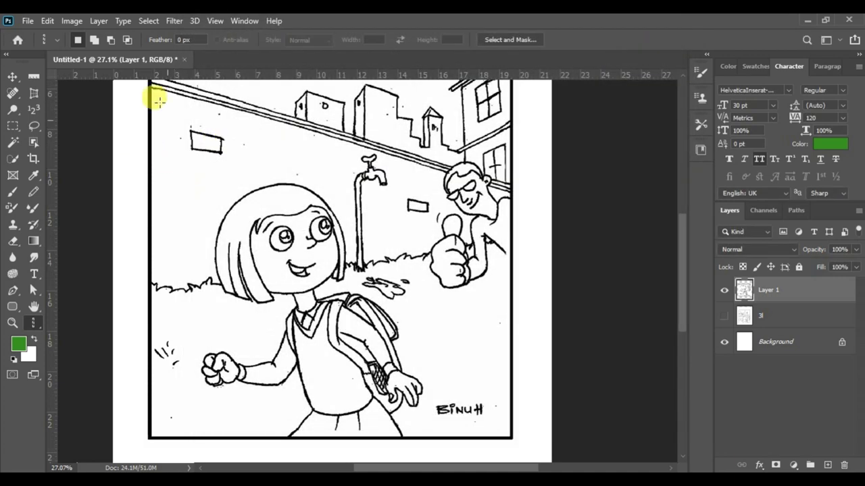
Check the Move tool group, switch to the Rectangular Marquee, and reopen Edit Toolbar.
{"action": "left_click", "coordinate": [16, 79]}
{"action": "right_click", "coordinate": [13, 79]}
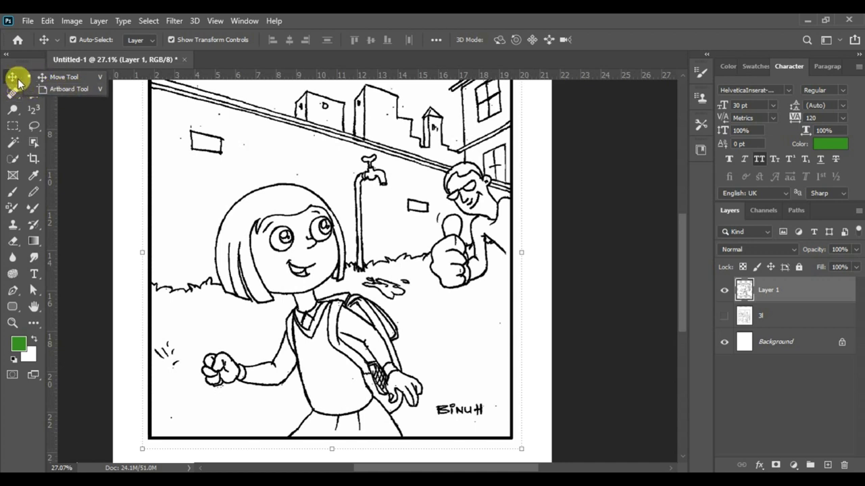
{"action": "left_click", "coordinate": [236, 57]}
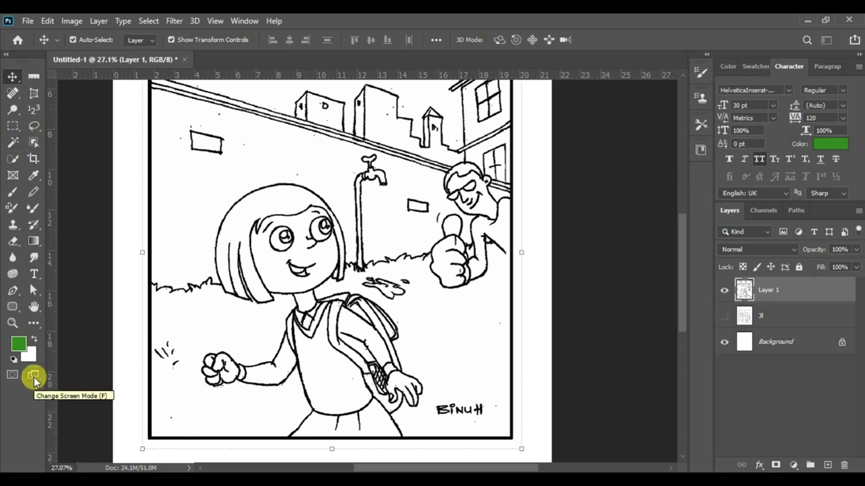
{"action": "key", "text": "m"}
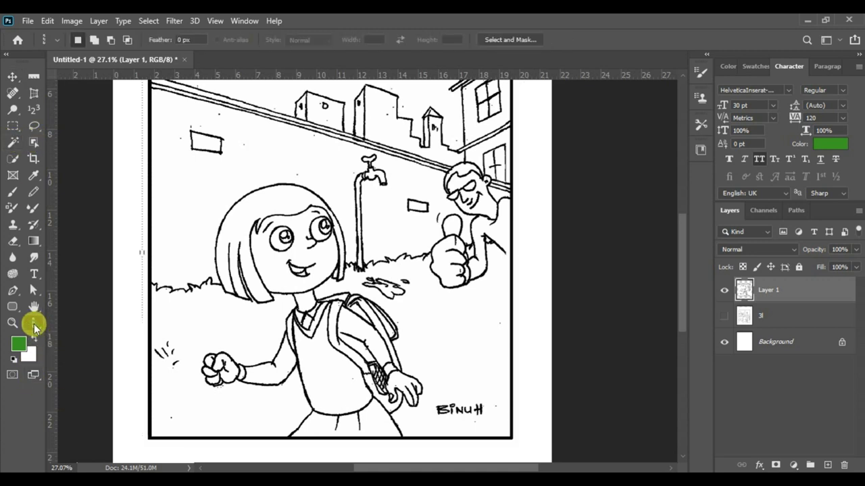
{"action": "left_click", "coordinate": [34, 327]}
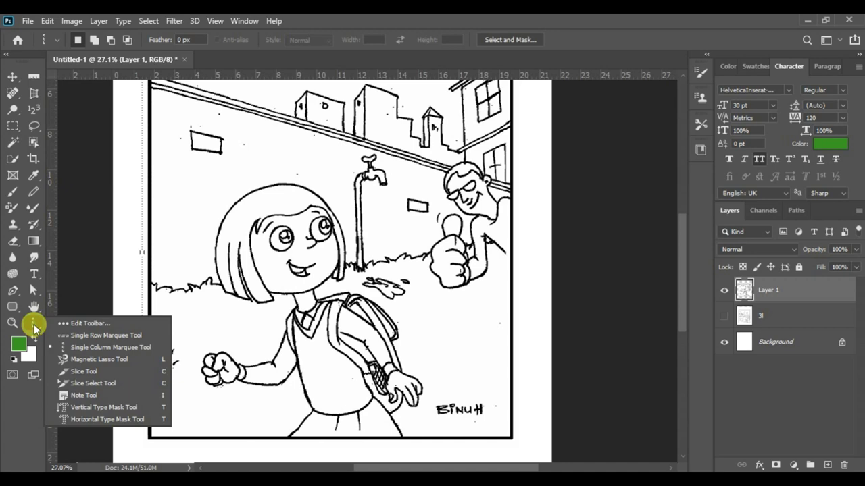
{"action": "left_click", "coordinate": [90, 329]}
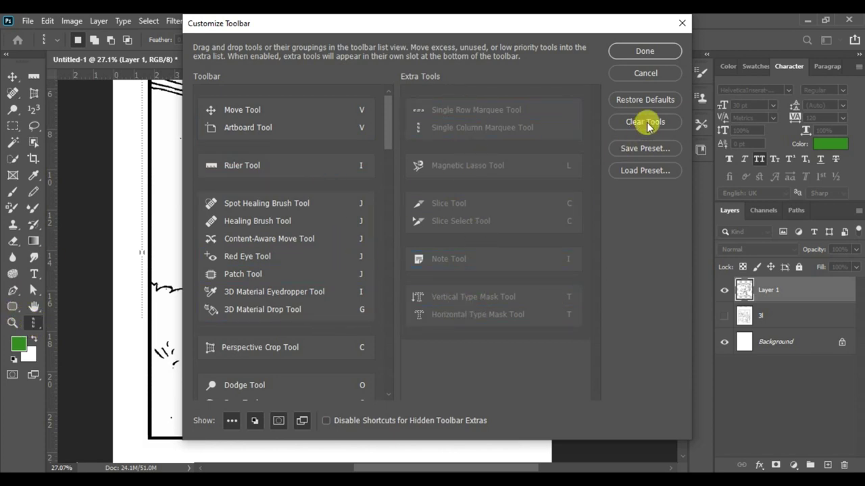
Close Customize Toolbar with Done and switch to the Brush tool.
{"action": "left_click", "coordinate": [637, 50]}
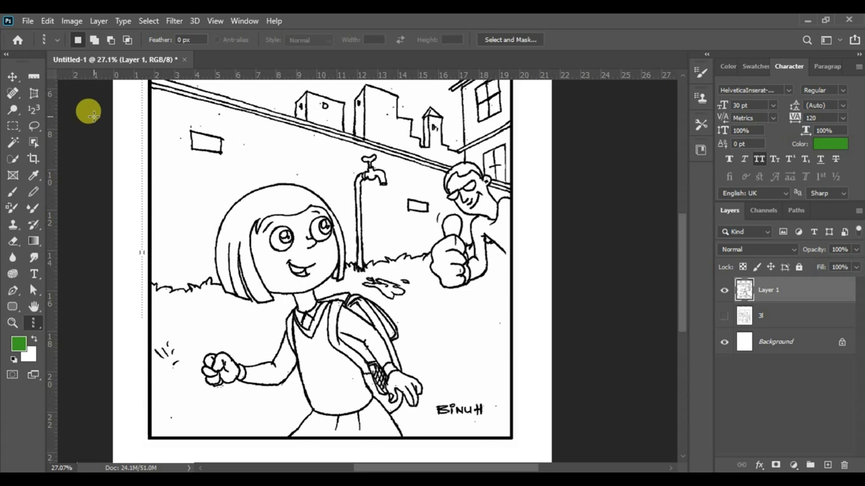
{"action": "key", "text": "b"}
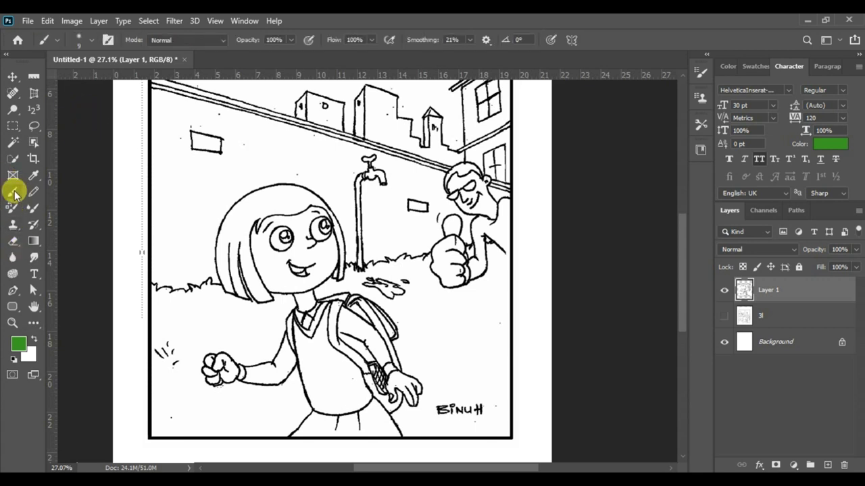
Switch the 9 px brush to the Hard Round tip at 100% hardness.
{"action": "left_click", "coordinate": [59, 42]}
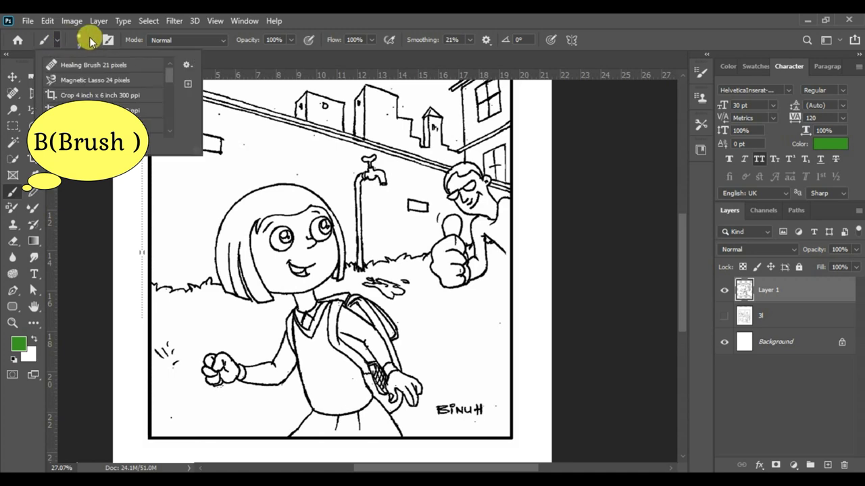
{"action": "left_click", "coordinate": [89, 42]}
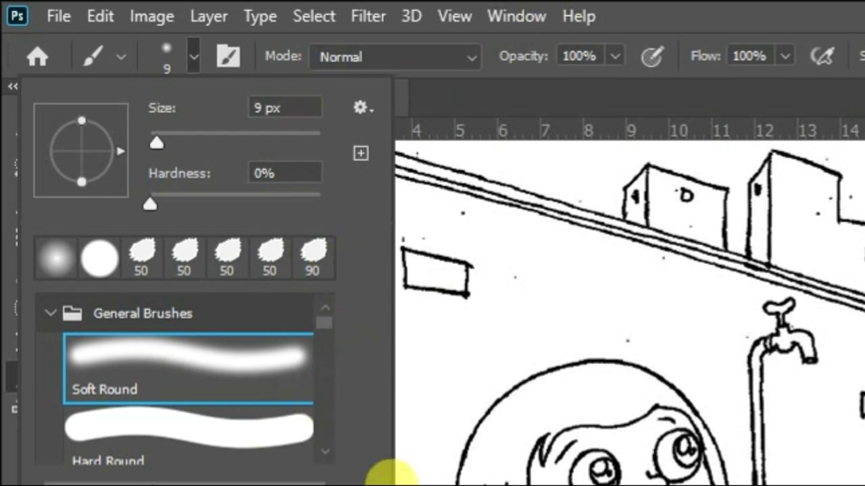
{"action": "left_click", "coordinate": [209, 442]}
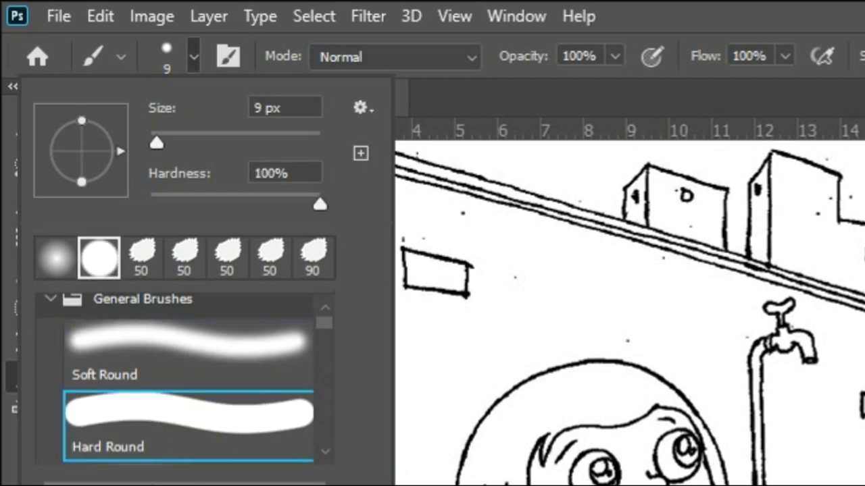
{"action": "key", "text": "Return"}
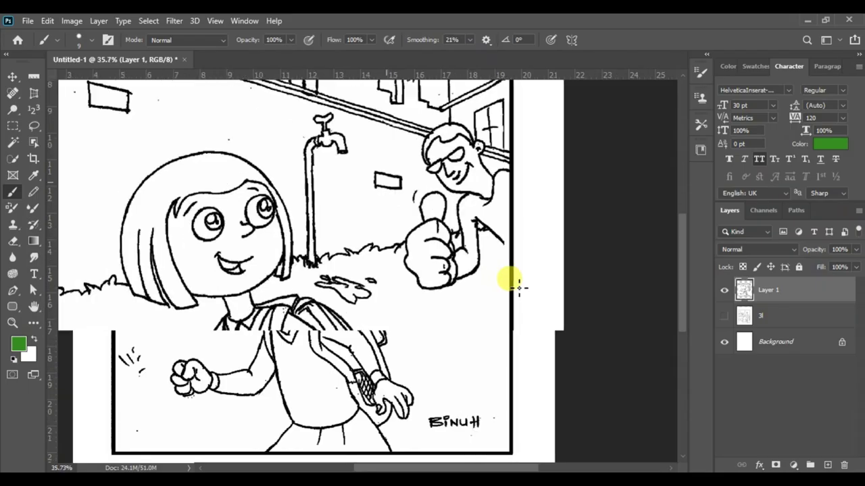
{"action": "scroll", "coordinate": [864, 485], "scroll_direction": "up", "scroll_amount": 5}
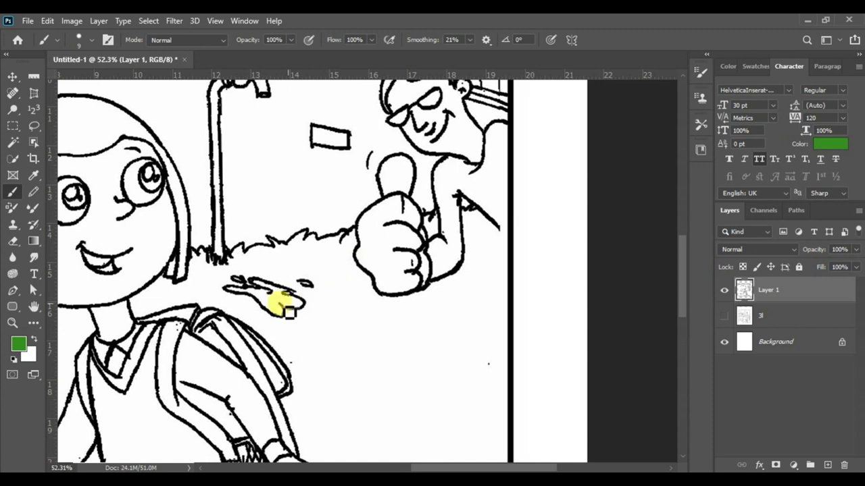
Sample black from the panel border as the foreground colour.
{"action": "key", "text": "i"}
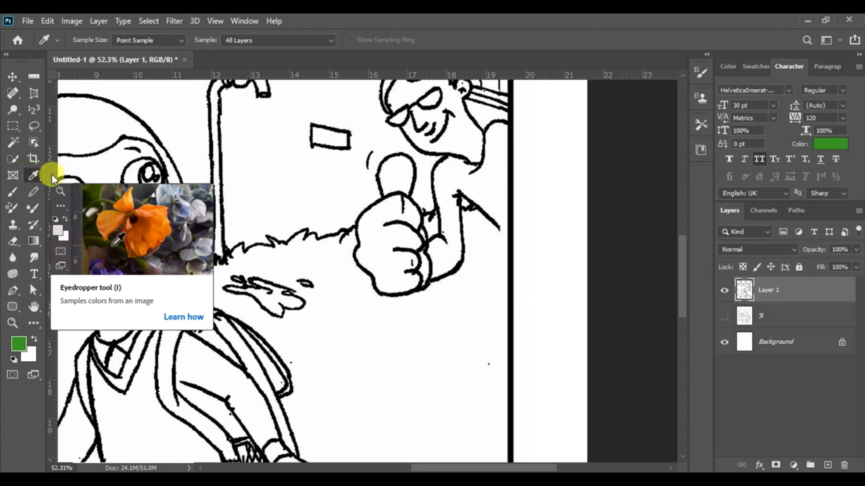
{"action": "left_click", "coordinate": [511, 226]}
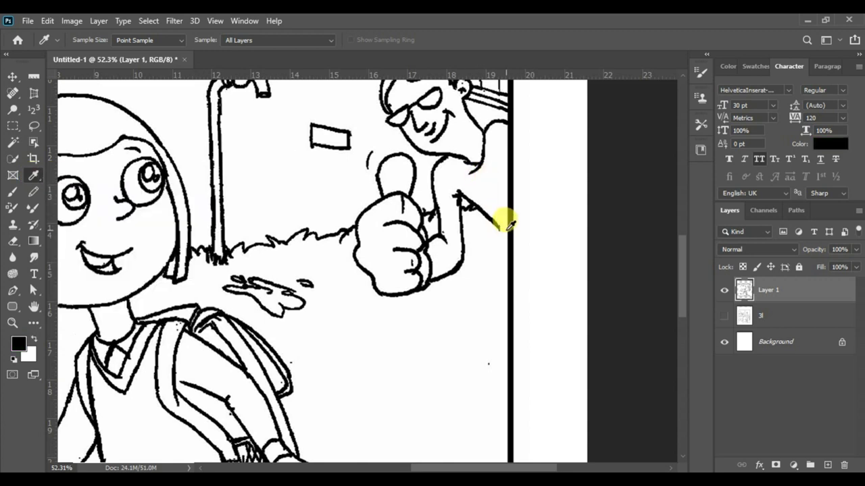
{"action": "key", "text": "b"}
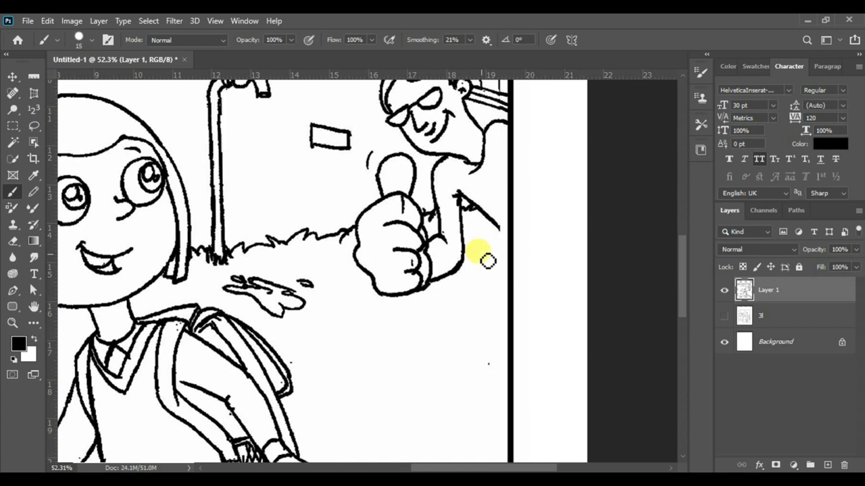
Paint black along the man's arm line down to the right border, using brush size 10.
{"action": "left_click_drag", "start_coordinate": [480, 215], "coordinate": [500, 230]}
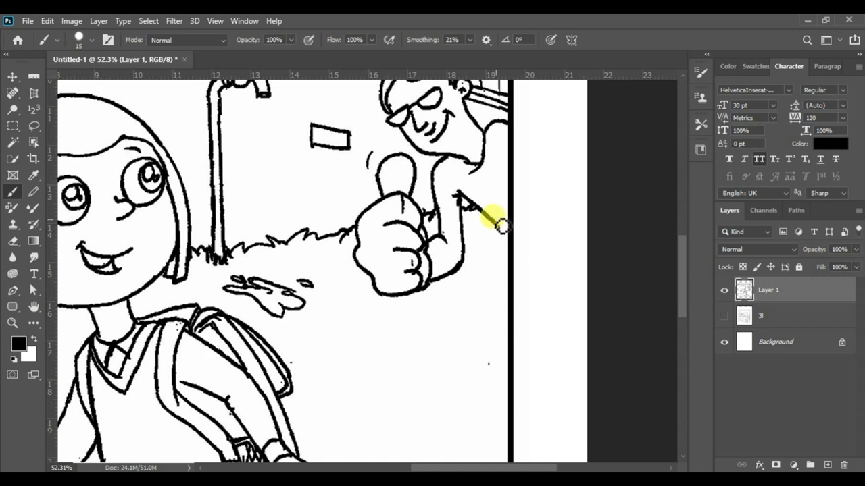
{"action": "key", "text": "bracketleft"}
{"action": "left_click_drag", "start_coordinate": [505, 234], "coordinate": [515, 245]}
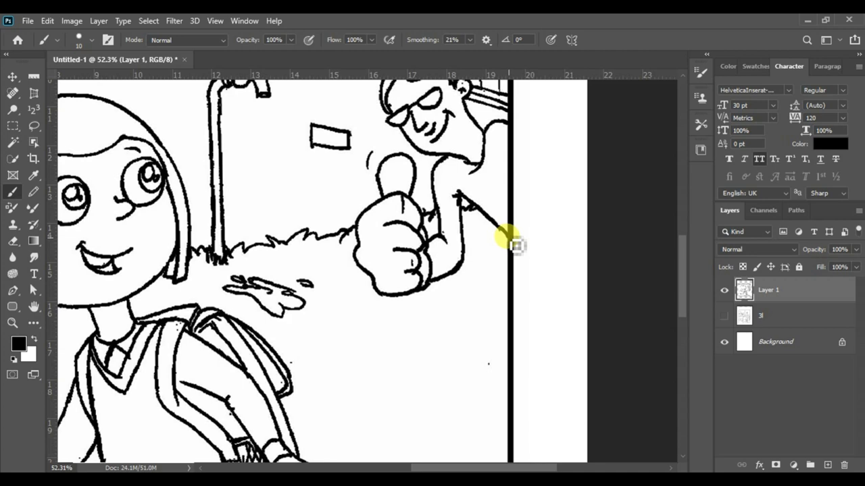
{"action": "scroll", "coordinate": [391, 251], "scroll_direction": "down", "scroll_amount": 3}
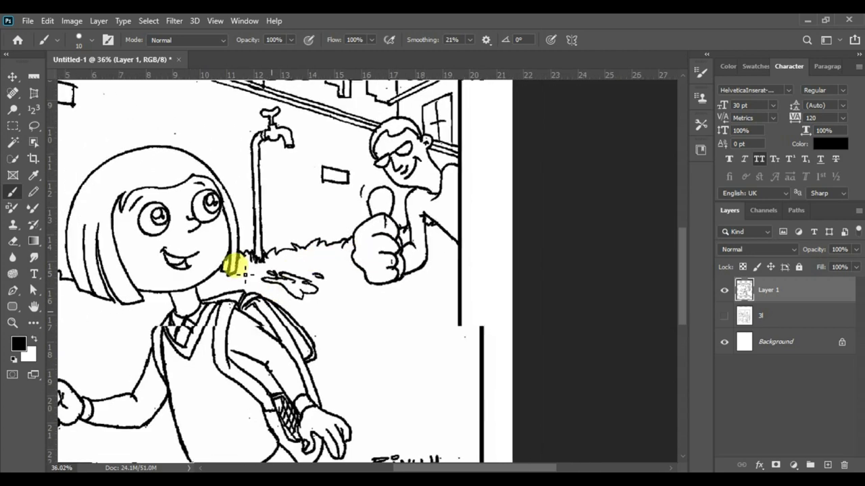
{"action": "scroll", "coordinate": [244, 273], "scroll_direction": "down", "scroll_amount": 4}
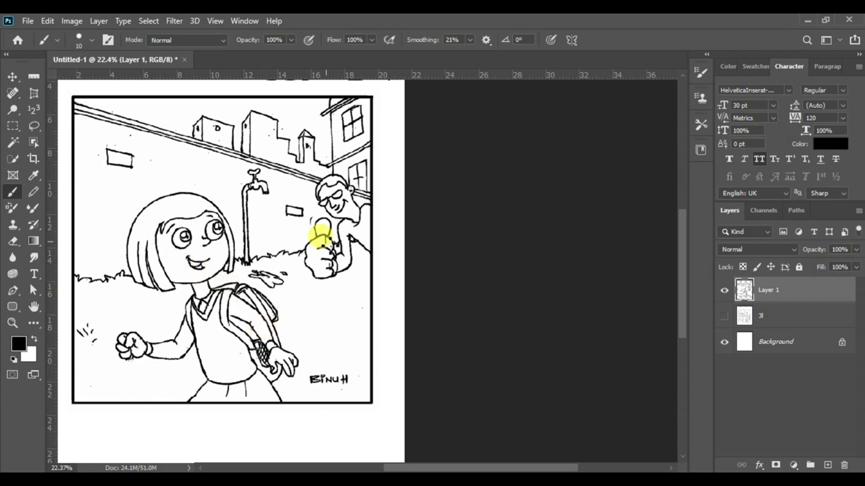
{"action": "left_click_drag", "start_coordinate": [303, 217], "coordinate": [356, 231]}
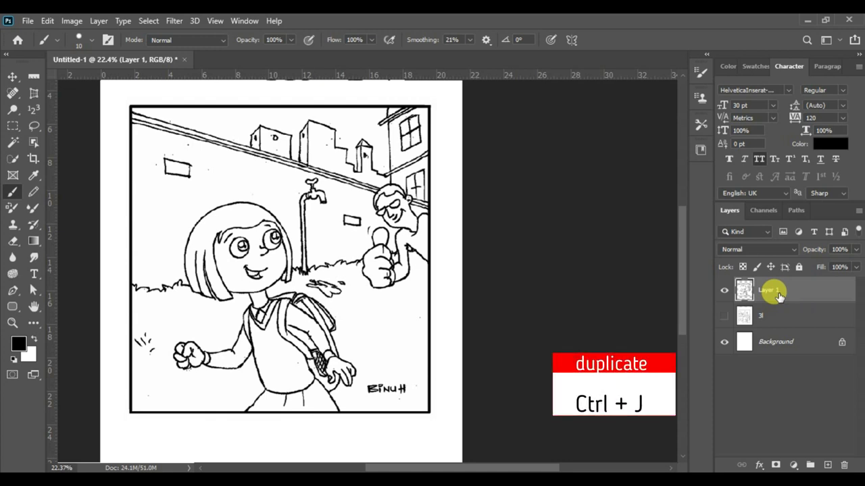
Duplicate Layer 1, set the copy to Multiply and Lock All, and select Layer 1.
{"action": "key", "text": "ctrl+j"}
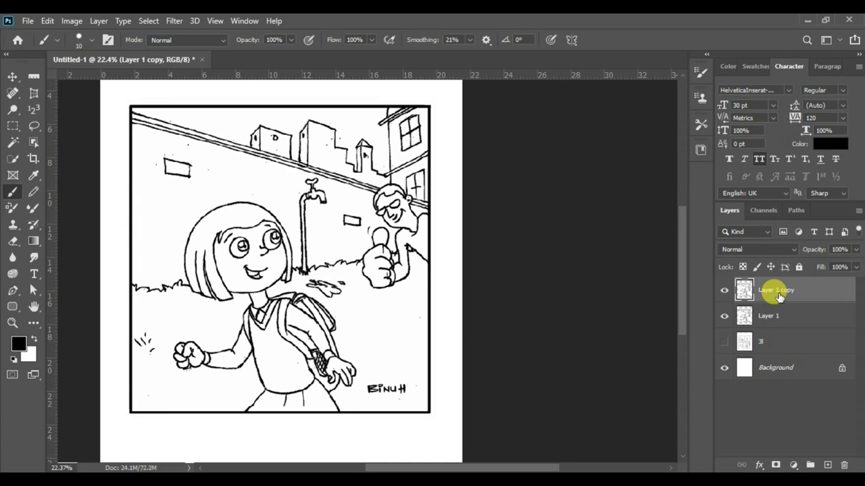
{"action": "left_click", "coordinate": [793, 251]}
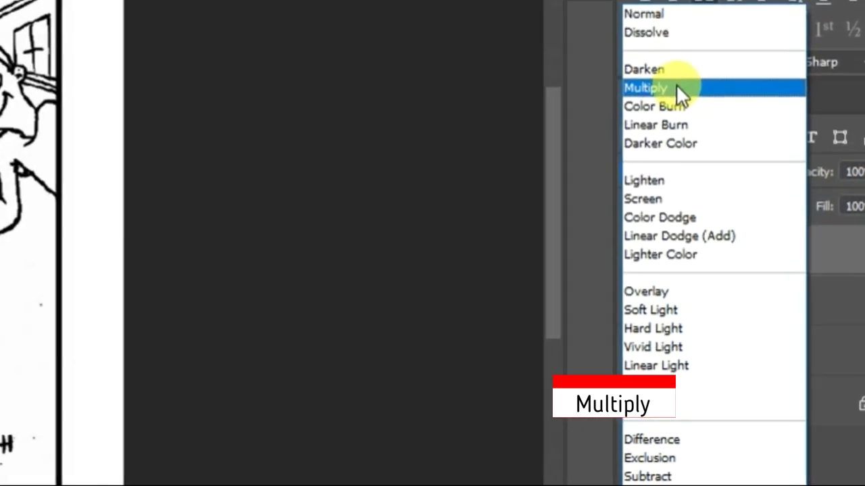
{"action": "left_click", "coordinate": [720, 173]}
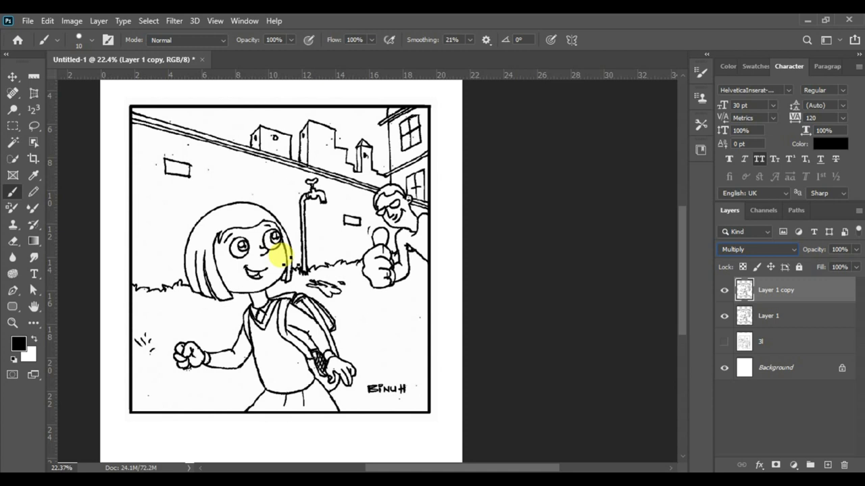
{"action": "left_click", "coordinate": [798, 267]}
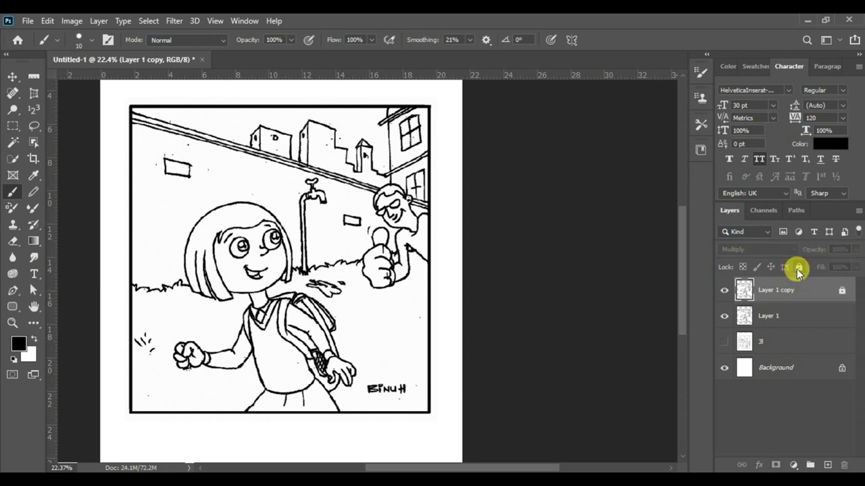
{"action": "left_click", "coordinate": [776, 317]}
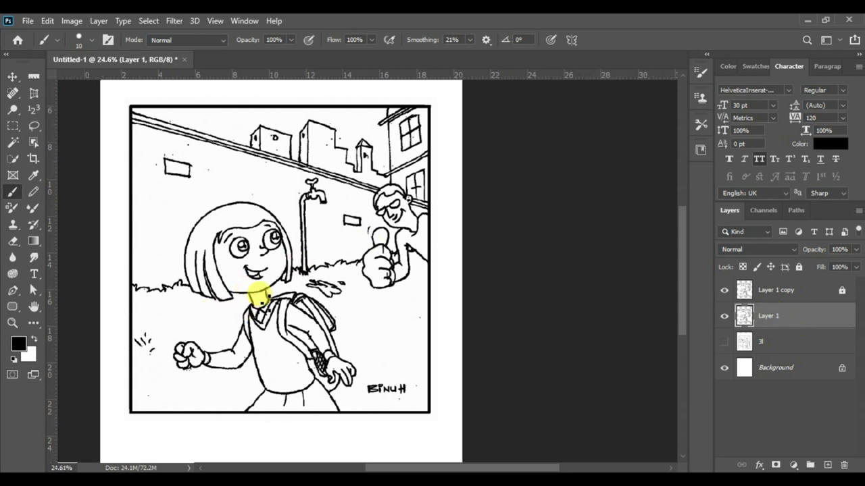
Magic Wand the girl's face, then Shift-add her neck and hands to the selection.
{"action": "scroll", "coordinate": [248, 307], "scroll_direction": "up", "scroll_amount": 2}
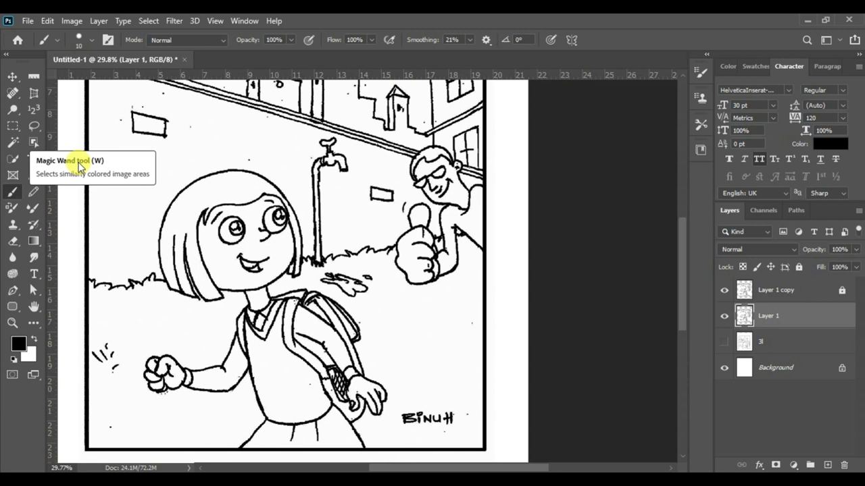
{"action": "left_click", "coordinate": [13, 142]}
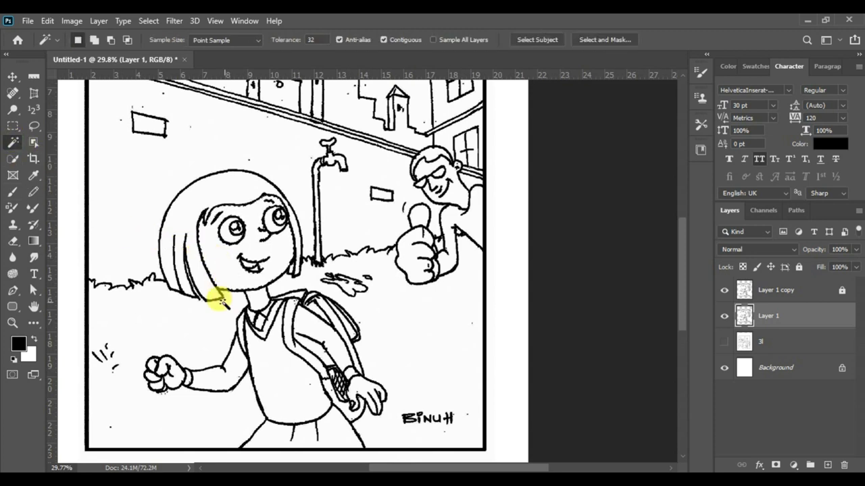
{"action": "scroll", "coordinate": [220, 302], "scroll_direction": "up", "scroll_amount": 1}
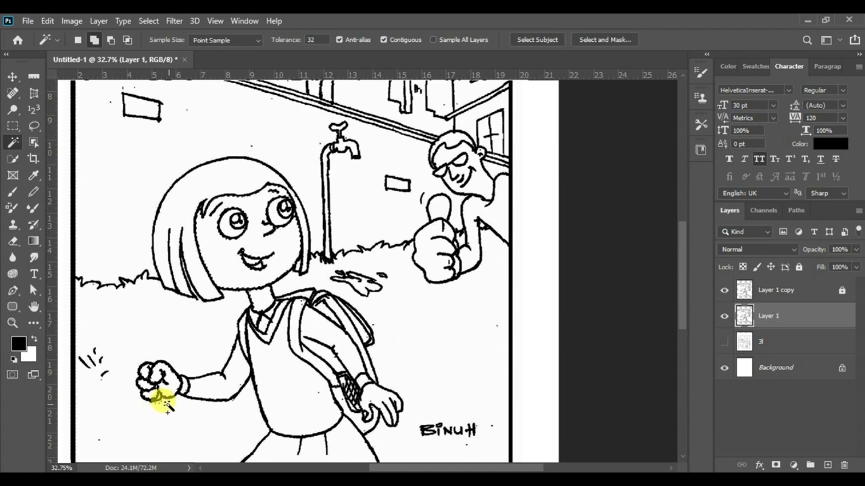
{"action": "scroll", "coordinate": [152, 412], "scroll_direction": "up", "scroll_amount": 5}
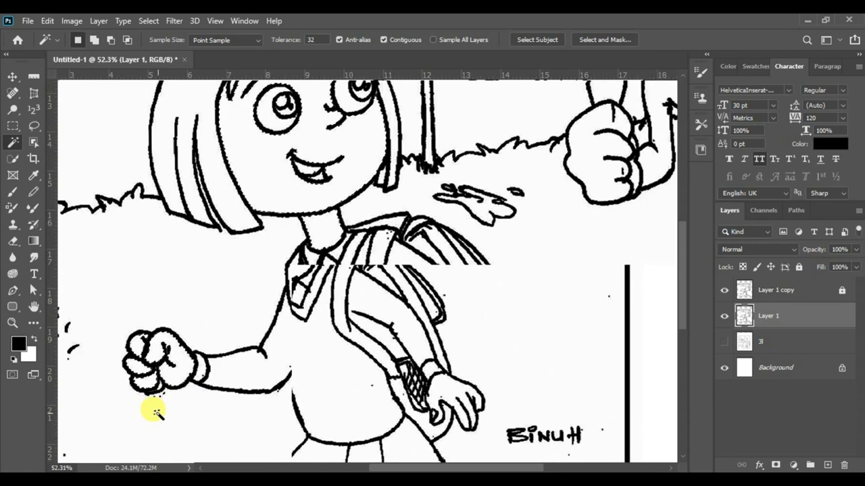
{"action": "key", "text": "shift"}
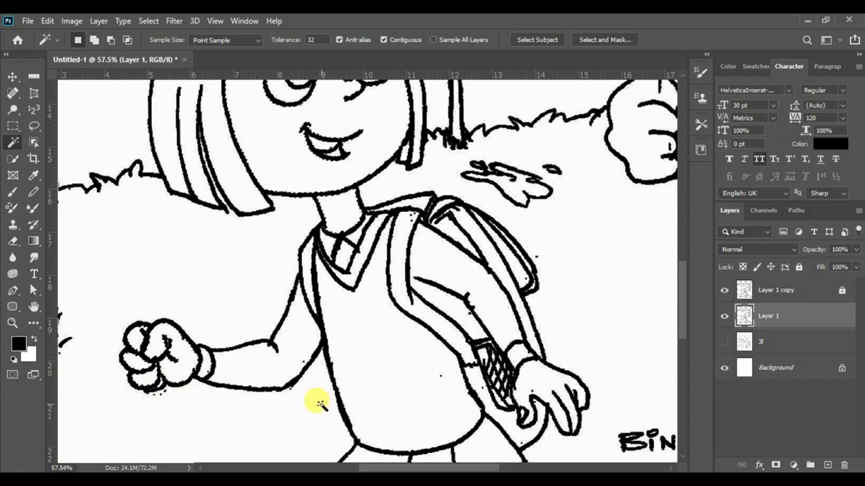
{"action": "scroll", "coordinate": [296, 406], "scroll_direction": "down", "scroll_amount": 5}
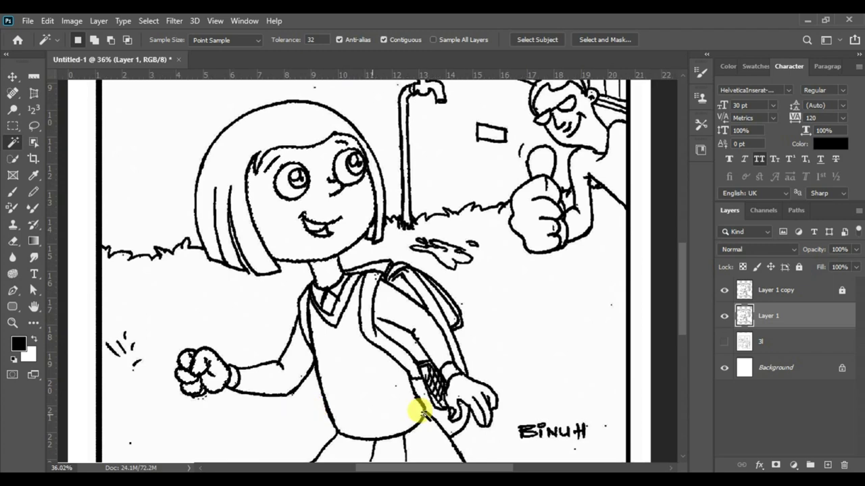
{"action": "left_click", "coordinate": [439, 392], "text": "shift"}
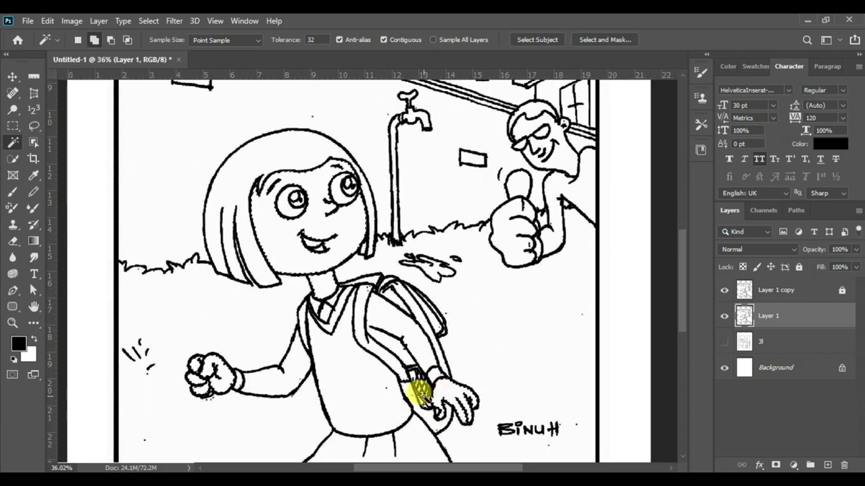
{"action": "scroll", "coordinate": [261, 309], "scroll_direction": "down", "scroll_amount": 3}
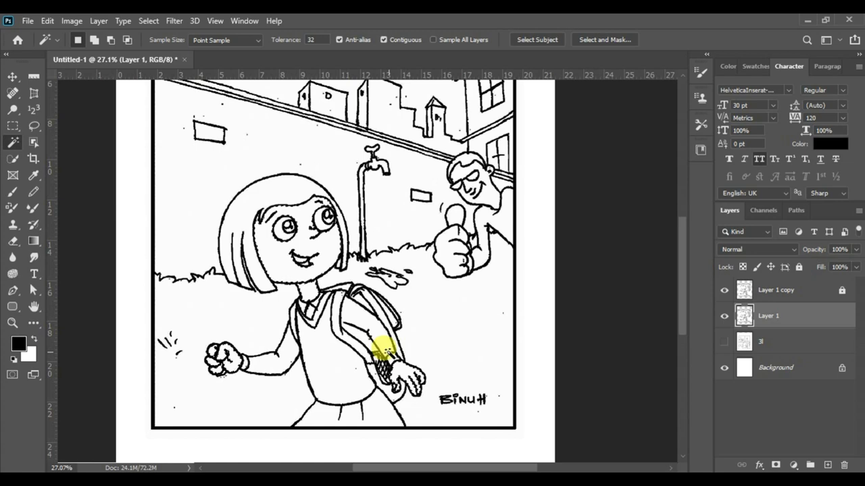
{"action": "scroll", "coordinate": [289, 298], "scroll_direction": "up", "scroll_amount": 1}
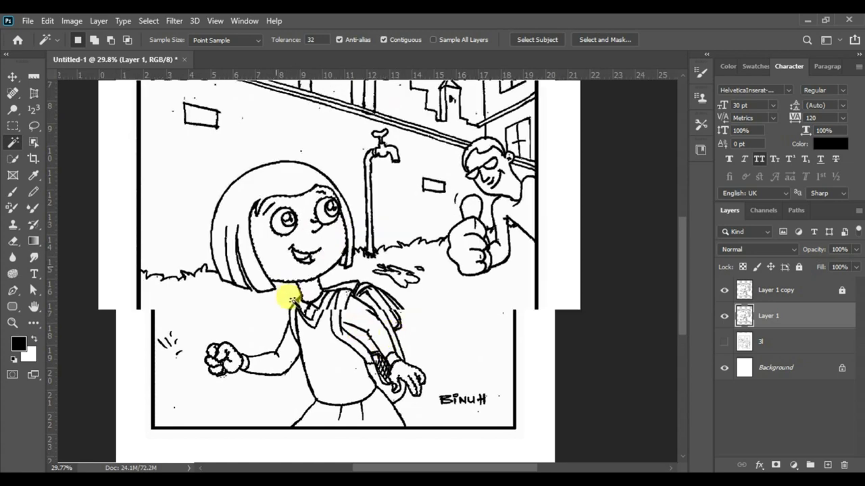
{"action": "scroll", "coordinate": [289, 298], "scroll_direction": "up", "scroll_amount": 1}
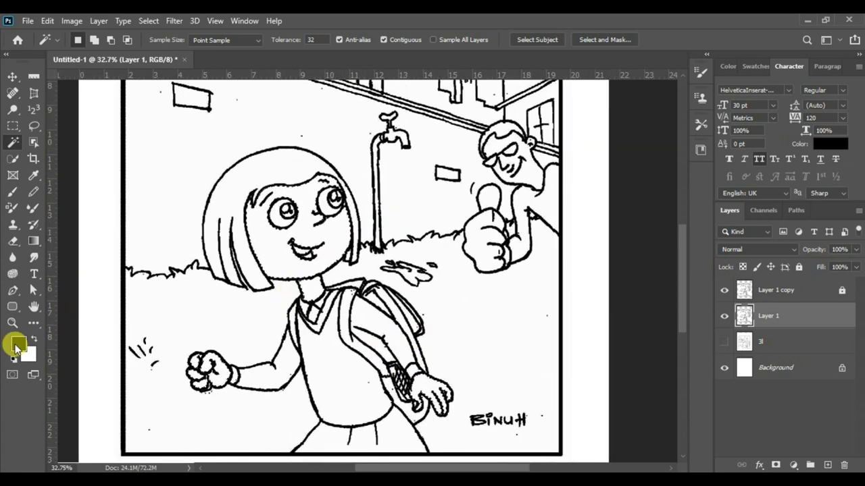
Set the foreground colour to peach f7c584 and fill the skin selection with it.
{"action": "left_click", "coordinate": [16, 346]}
{"action": "mouse_move", "coordinate": [598, 339]}
{"action": "left_mouse_down"}
{"action": "mouse_move", "coordinate": [585, 280]}
{"action": "mouse_move", "coordinate": [597, 346]}
{"action": "mouse_move", "coordinate": [586, 336]}
{"action": "left_mouse_up"}
{"action": "left_click", "coordinate": [512, 215]}
{"action": "left_click", "coordinate": [496, 196]}
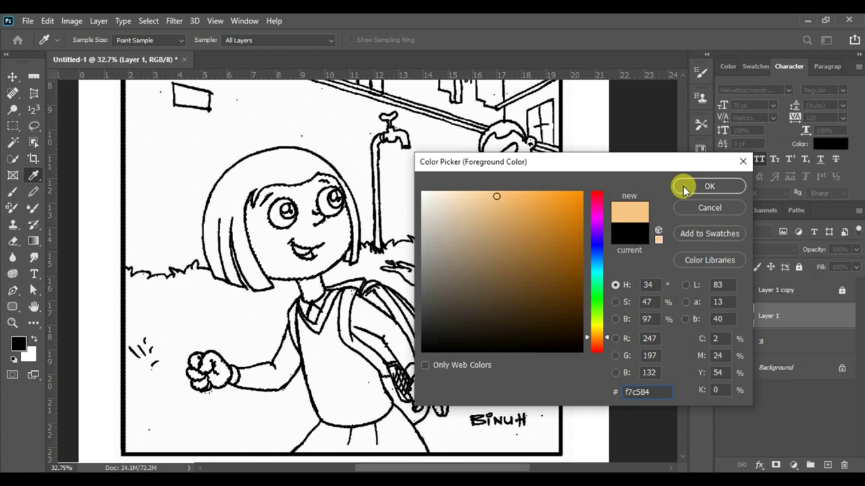
{"action": "left_click", "coordinate": [682, 191]}
{"action": "key", "text": "w"}
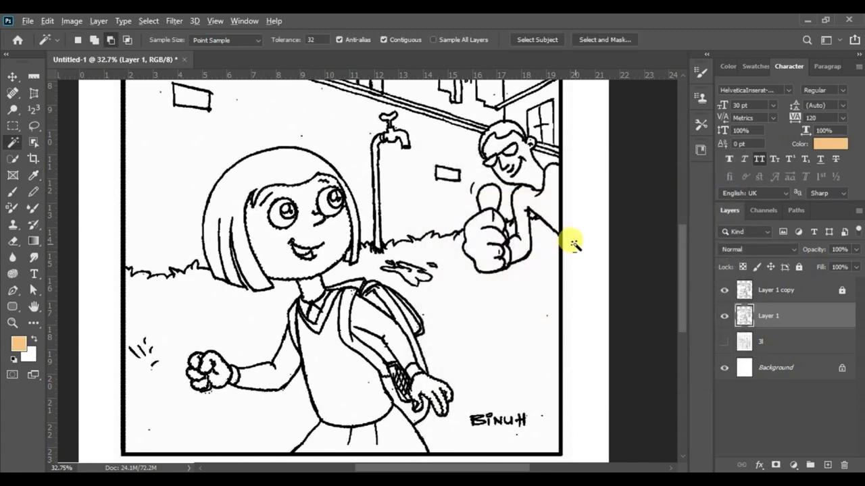
{"action": "key", "text": "alt+BackSpace"}
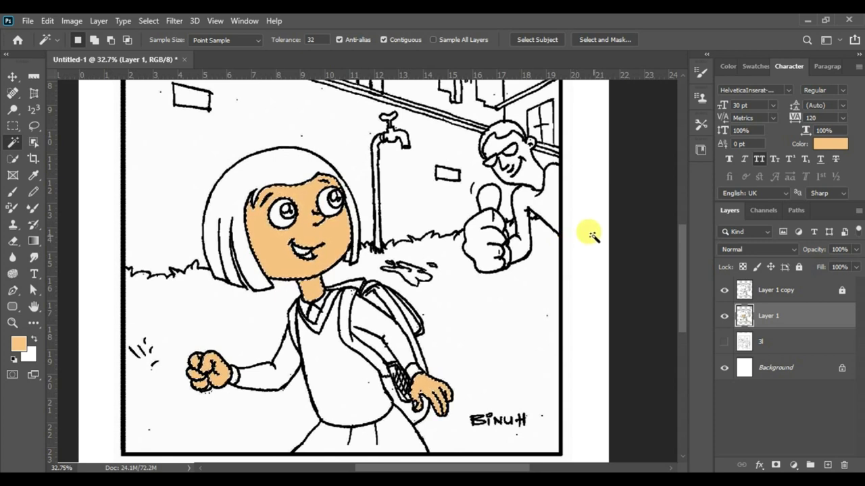
Zoom in to inspect the peach fill edges, then undo the fill.
{"action": "scroll", "coordinate": [281, 308], "scroll_direction": "up", "scroll_amount": 3}
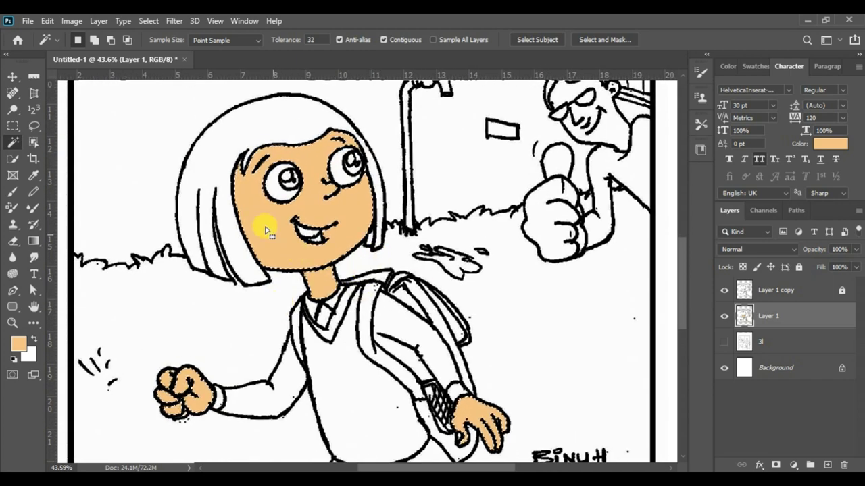
{"action": "scroll", "coordinate": [290, 285], "scroll_direction": "down", "scroll_amount": 2}
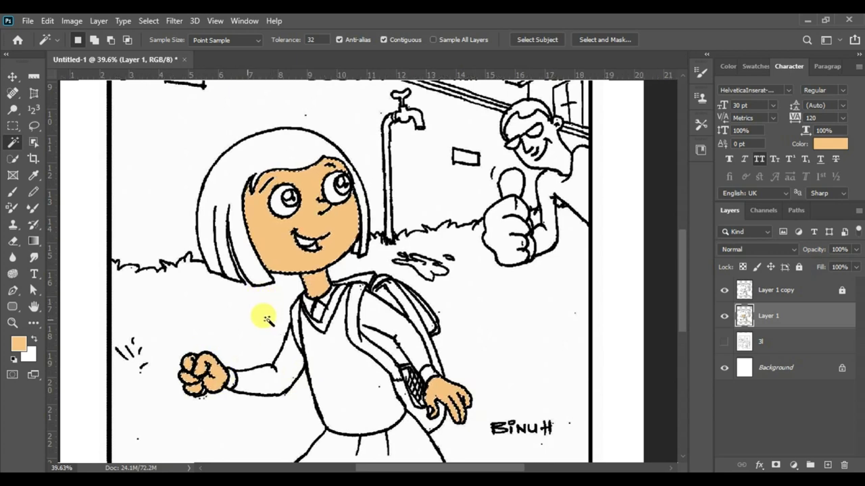
{"action": "scroll", "coordinate": [263, 308], "scroll_direction": "up", "scroll_amount": 3}
{"action": "scroll", "coordinate": [210, 410], "scroll_direction": "up", "scroll_amount": 2}
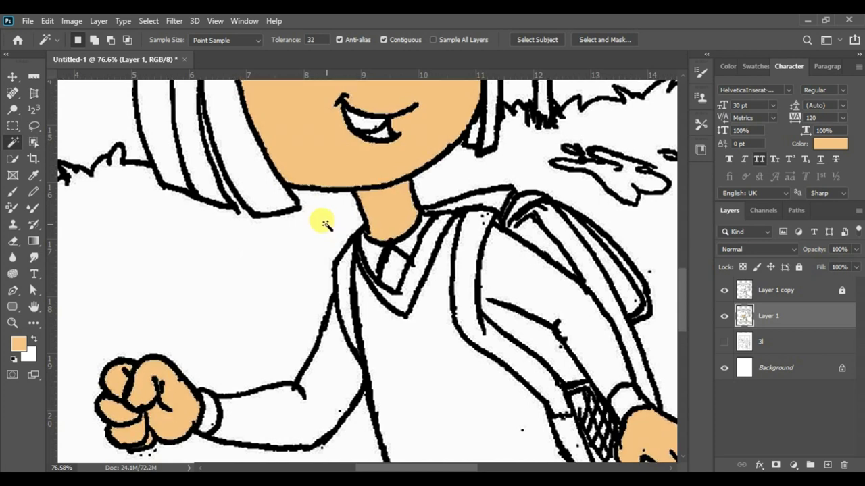
{"action": "scroll", "coordinate": [325, 224], "scroll_direction": "down", "scroll_amount": 2}
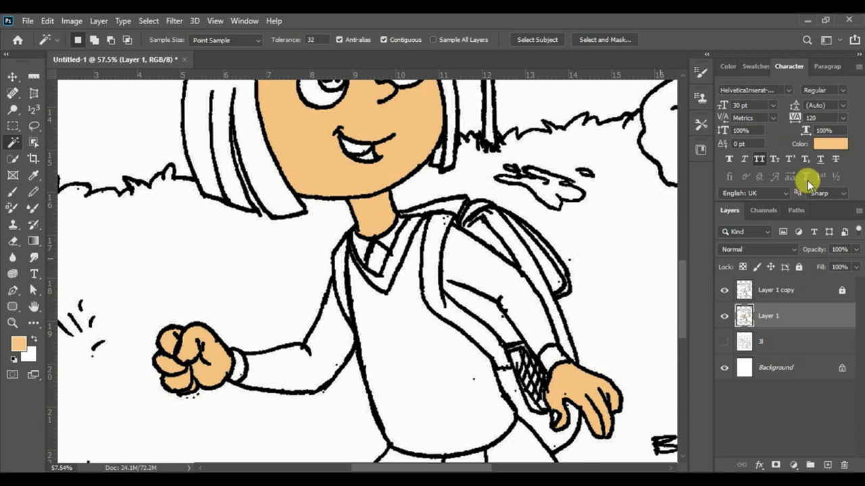
{"action": "scroll", "coordinate": [284, 258], "scroll_direction": "up", "scroll_amount": 2}
{"action": "scroll", "coordinate": [285, 256], "scroll_direction": "down", "scroll_amount": 1}
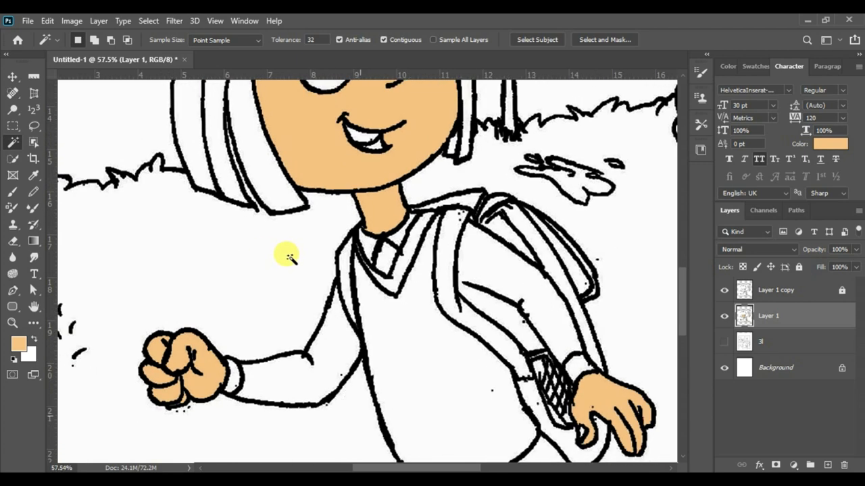
{"action": "scroll", "coordinate": [270, 270], "scroll_direction": "down", "scroll_amount": 1}
{"action": "scroll", "coordinate": [219, 348], "scroll_direction": "up", "scroll_amount": 3}
{"action": "scroll", "coordinate": [225, 352], "scroll_direction": "up", "scroll_amount": 2}
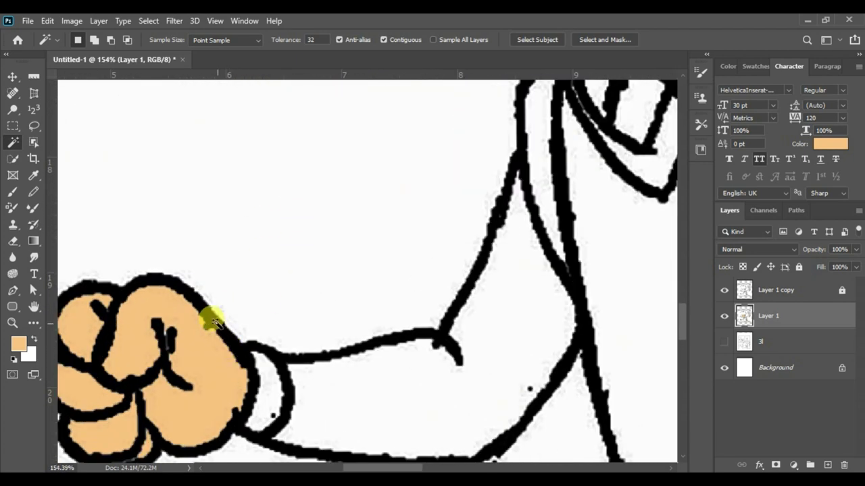
{"action": "scroll", "coordinate": [199, 337], "scroll_direction": "down", "scroll_amount": 5}
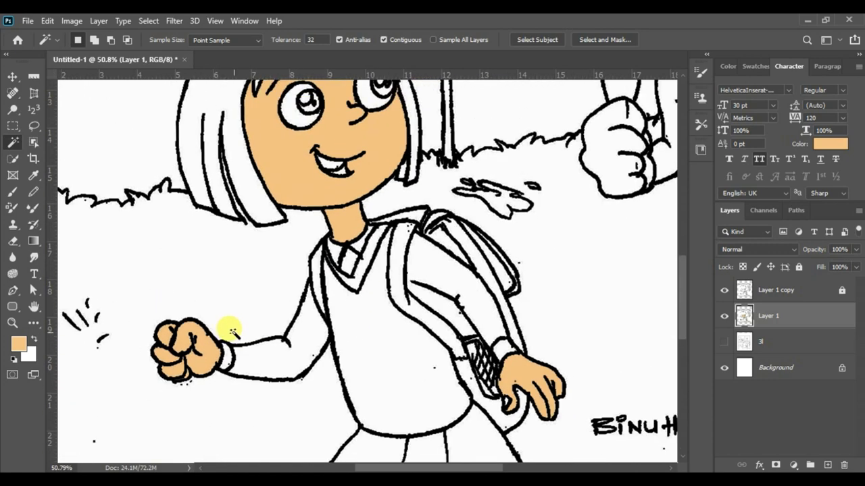
{"action": "key", "text": "ctrl+z"}
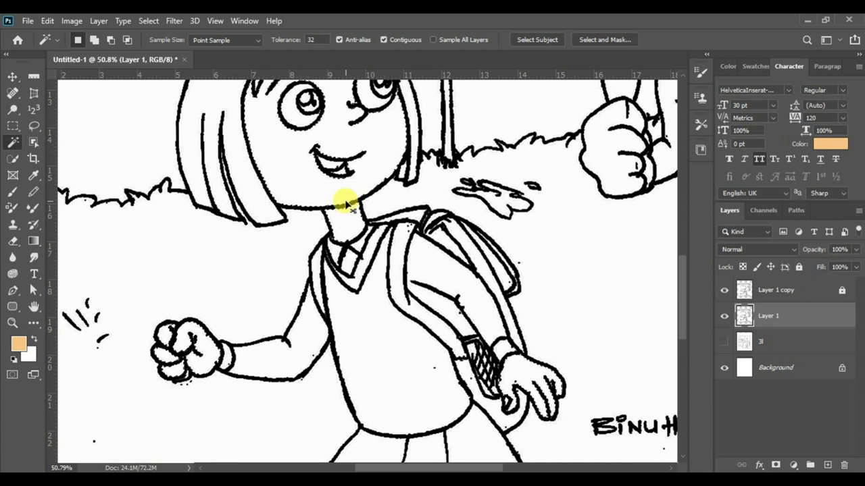
{"action": "scroll", "coordinate": [295, 199], "scroll_direction": "up", "scroll_amount": 3}
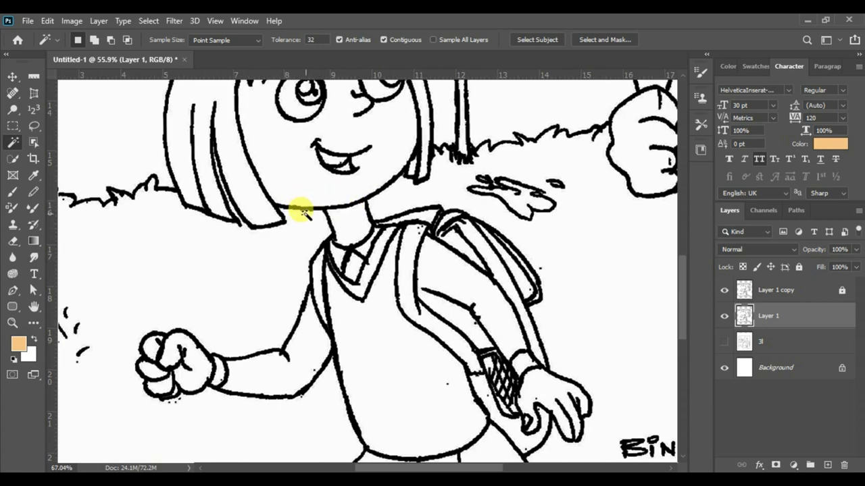
{"action": "scroll", "coordinate": [357, 247], "scroll_direction": "up", "scroll_amount": 5}
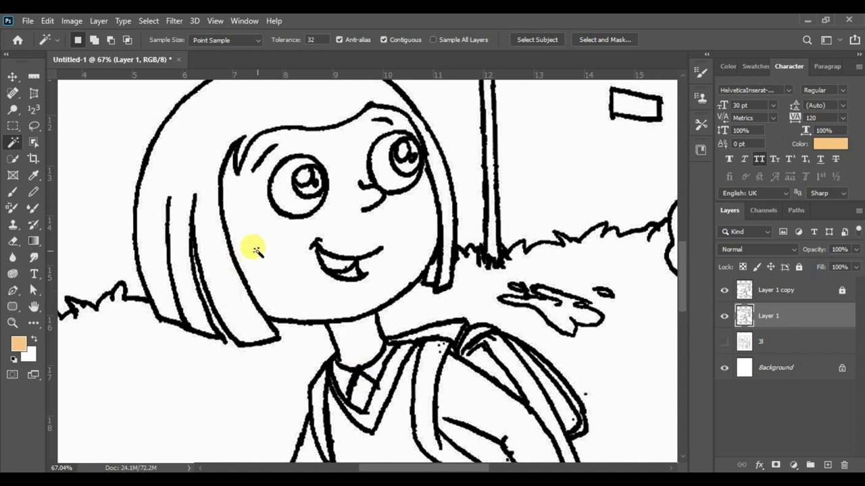
{"action": "scroll", "coordinate": [275, 268], "scroll_direction": "up", "scroll_amount": 2}
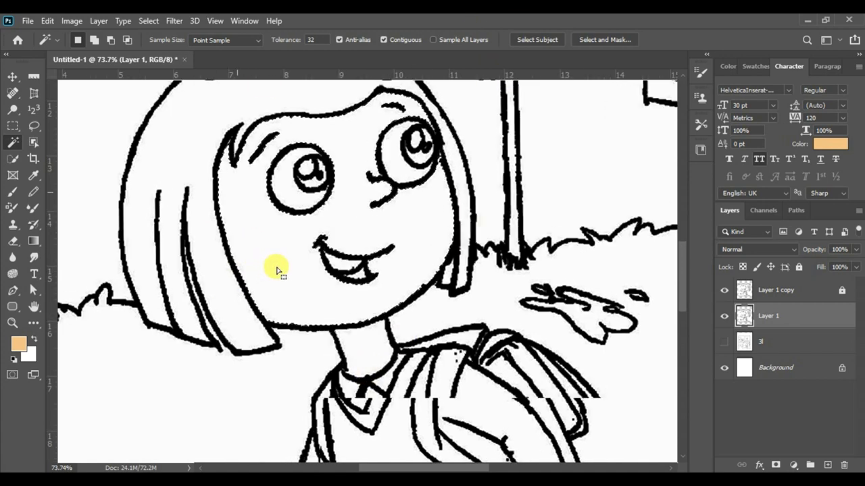
Add the girl's clenched fist to the Magic Wand selection.
{"action": "scroll", "coordinate": [275, 268], "scroll_direction": "up", "scroll_amount": 1}
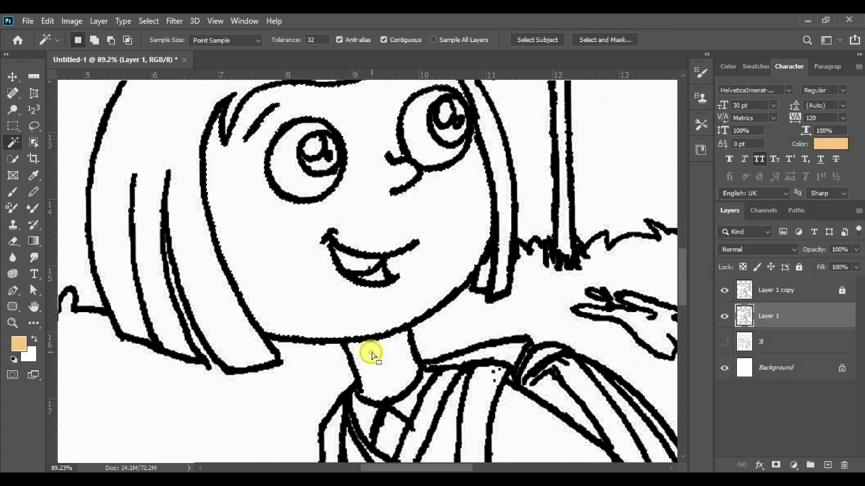
{"action": "scroll", "coordinate": [372, 362], "scroll_direction": "down", "scroll_amount": 1}
{"action": "scroll", "coordinate": [371, 363], "scroll_direction": "down", "scroll_amount": 6}
{"action": "left_click_drag", "start_coordinate": [386, 344], "coordinate": [367, 90]}
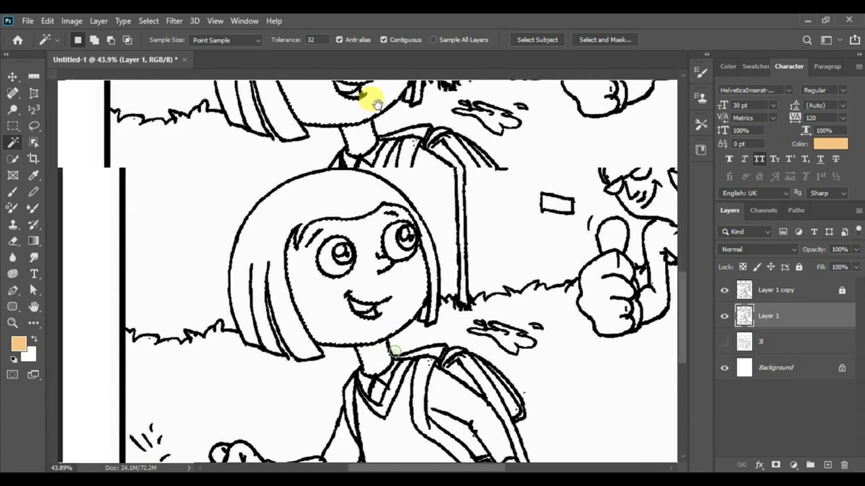
{"action": "left_click", "coordinate": [206, 215], "text": "shift"}
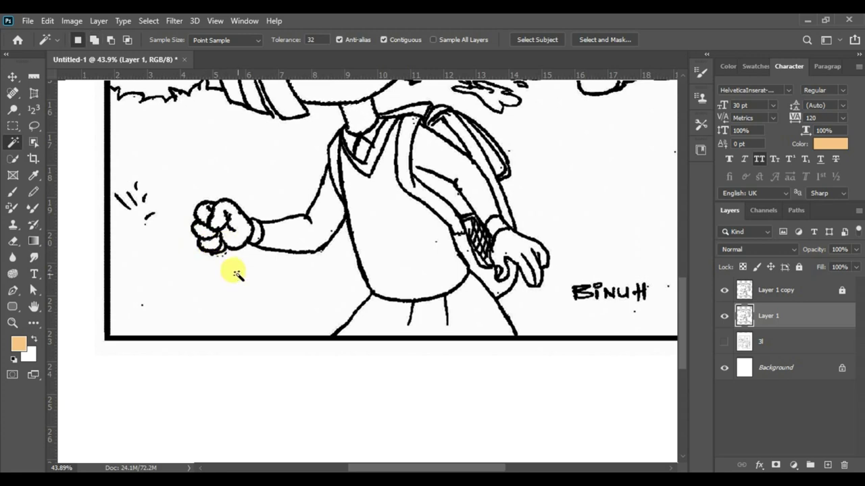
{"action": "scroll", "coordinate": [224, 244], "scroll_direction": "up", "scroll_amount": 6}
{"action": "left_click", "coordinate": [211, 227], "text": "shift"}
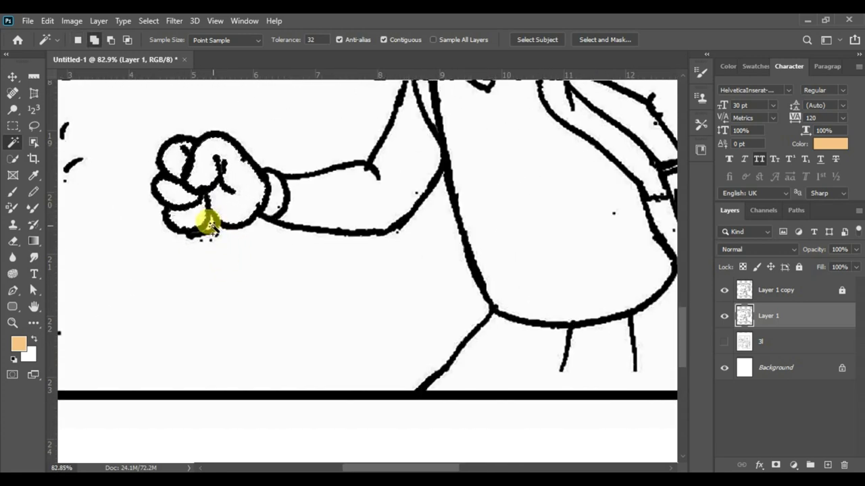
{"action": "scroll", "coordinate": [425, 286], "scroll_direction": "down", "scroll_amount": 4}
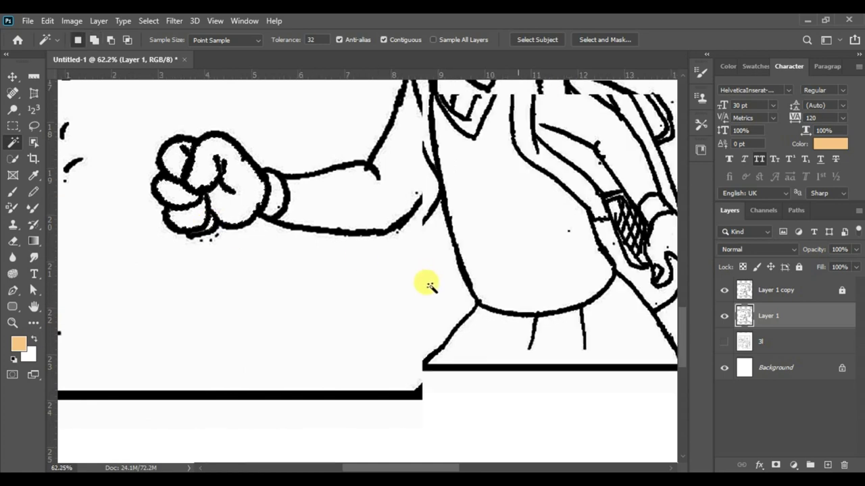
Add the girl's other hand to the selection and pan back to her face.
{"action": "key", "text": "ctrl+r"}
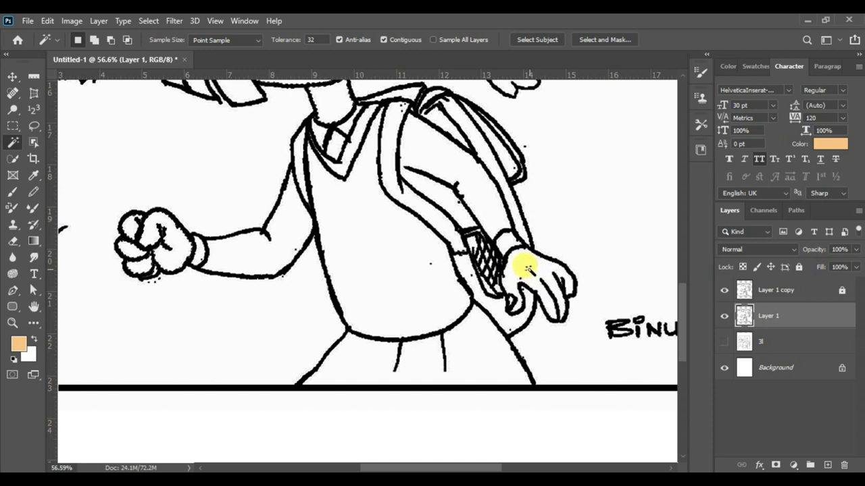
{"action": "left_click", "coordinate": [524, 266], "text": "shift"}
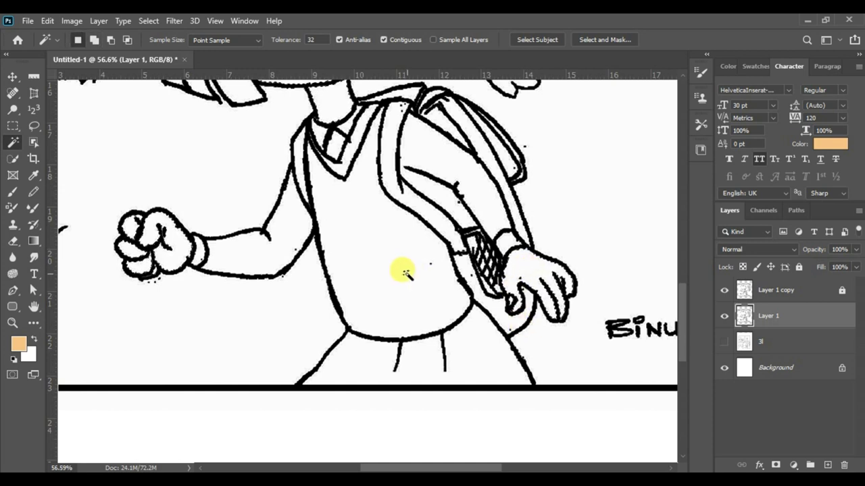
{"action": "left_click_drag", "start_coordinate": [379, 184], "coordinate": [380, 370]}
{"action": "scroll", "coordinate": [338, 345], "scroll_direction": "up", "scroll_amount": 2}
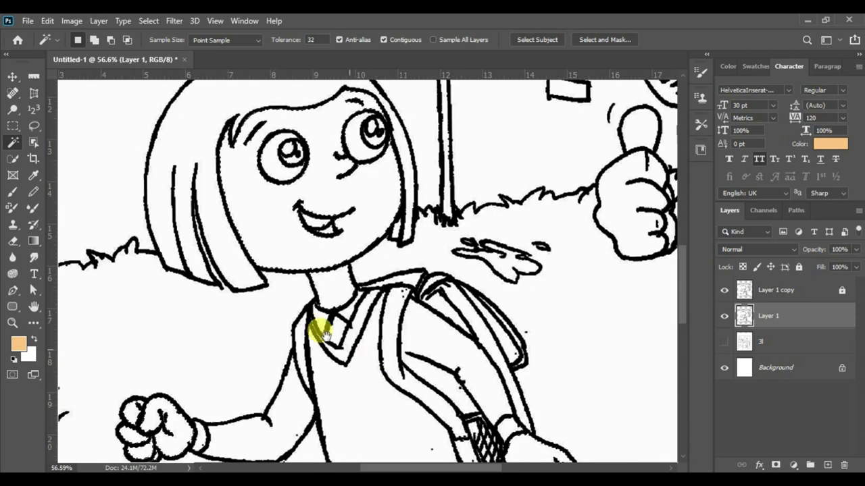
{"action": "scroll", "coordinate": [266, 286], "scroll_direction": "up", "scroll_amount": 3}
{"action": "left_click_drag", "start_coordinate": [268, 287], "coordinate": [284, 349]}
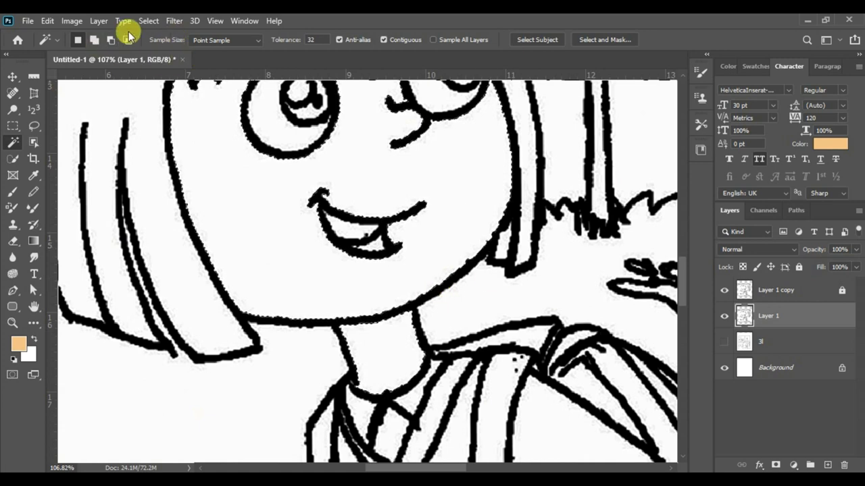
{"action": "left_click", "coordinate": [149, 21]}
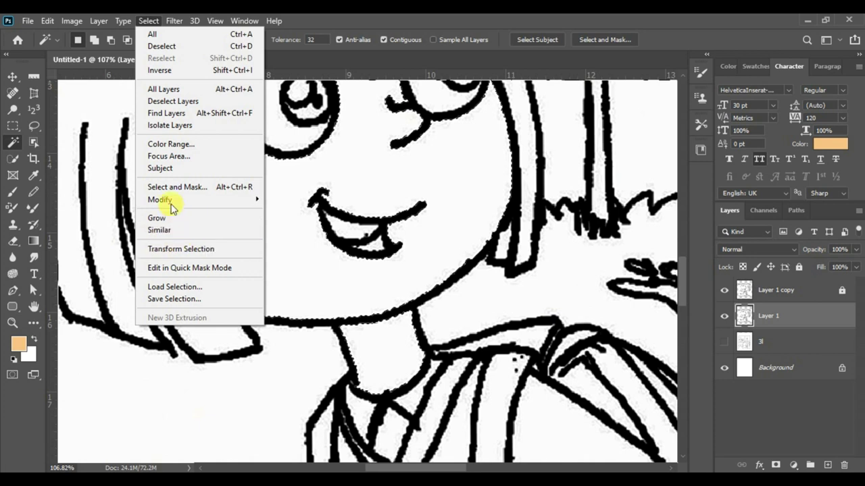
Expand the skin selection by 1 pixel via Select > Modify > Expand.
{"action": "mouse_move", "coordinate": [171, 201]}
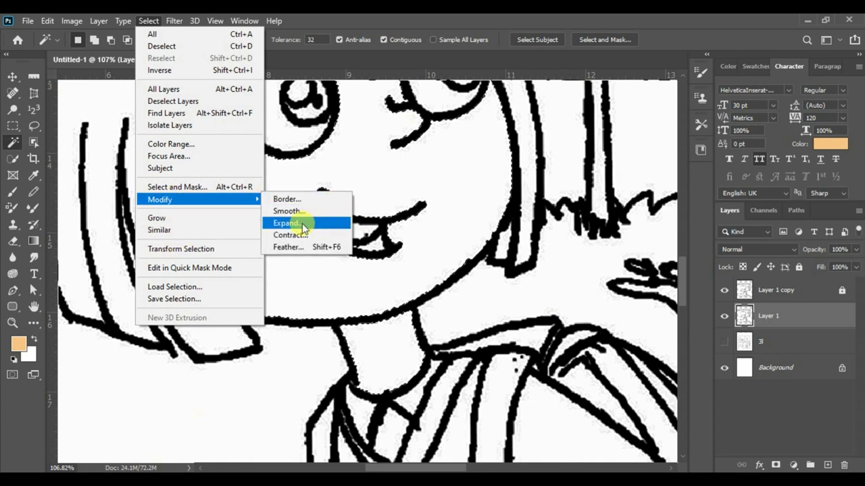
{"action": "left_click", "coordinate": [302, 225]}
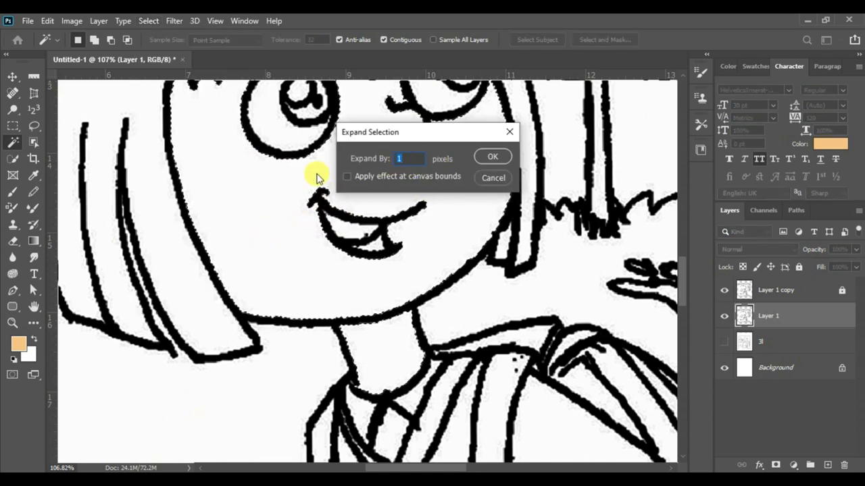
{"action": "left_click", "coordinate": [485, 158]}
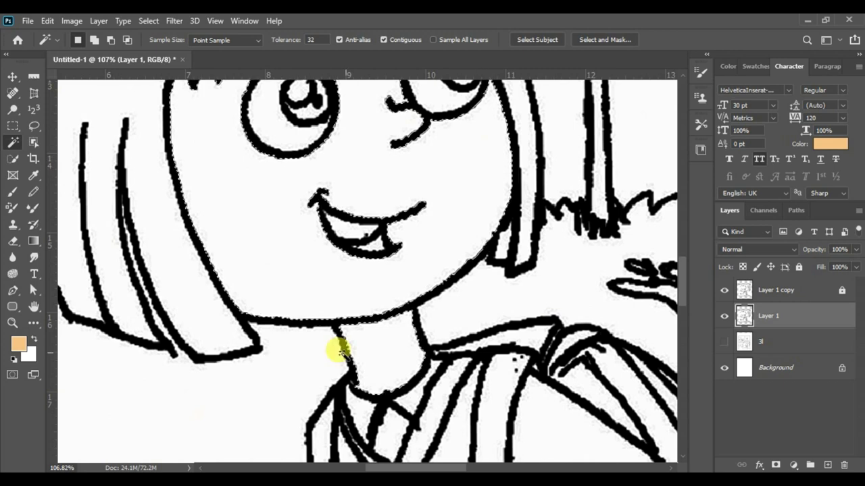
{"action": "scroll", "coordinate": [281, 332], "scroll_direction": "up", "scroll_amount": 5}
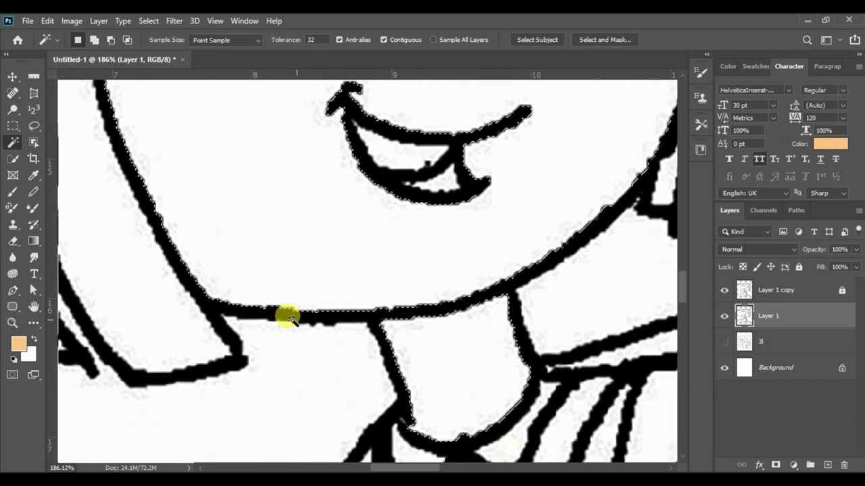
{"action": "scroll", "coordinate": [233, 311], "scroll_direction": "up", "scroll_amount": 7}
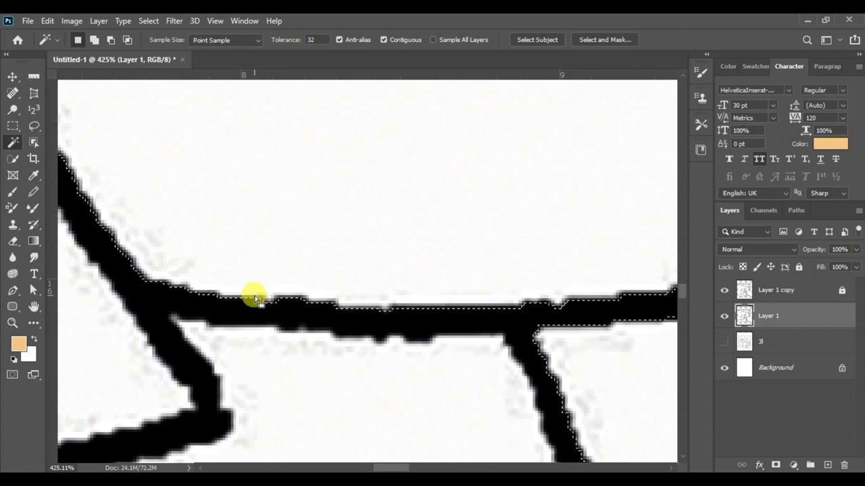
{"action": "scroll", "coordinate": [250, 296], "scroll_direction": "down", "scroll_amount": 3}
{"action": "scroll", "coordinate": [250, 297], "scroll_direction": "down", "scroll_amount": 12}
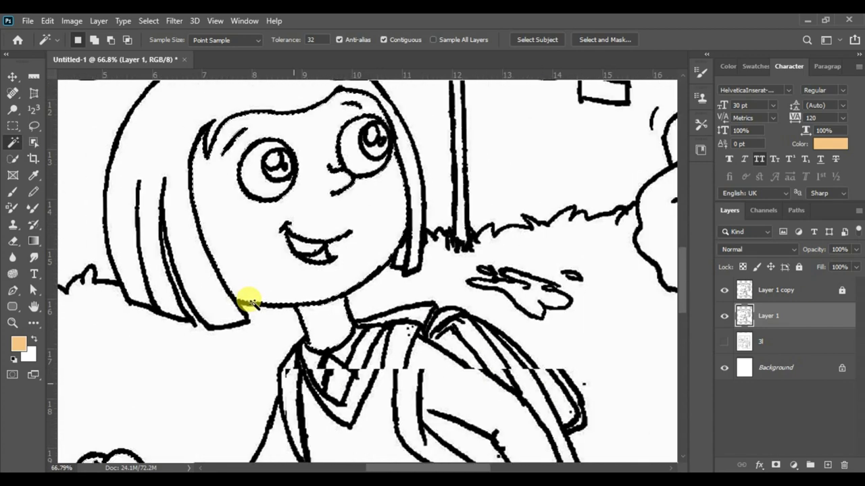
{"action": "scroll", "coordinate": [249, 299], "scroll_direction": "down", "scroll_amount": 2}
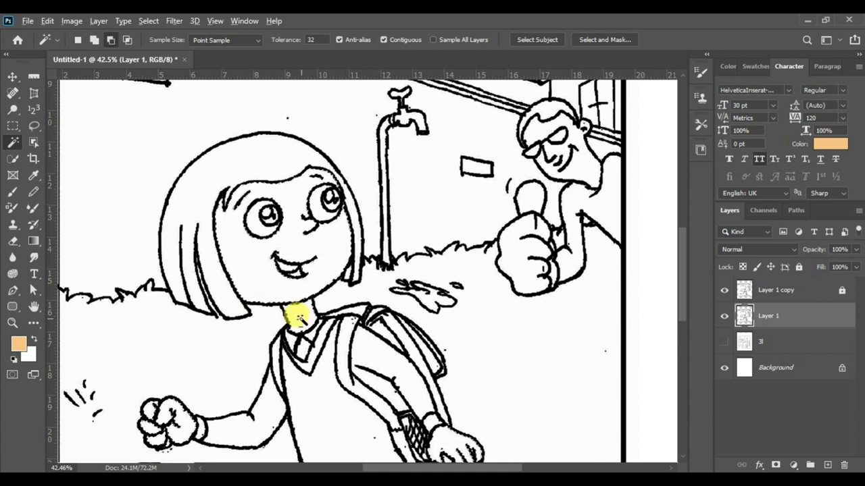
Fill the selection with peach, deselect, and toggle the Layer 1 copy's visibility to check.
{"action": "key", "text": "alt+BackSpace"}
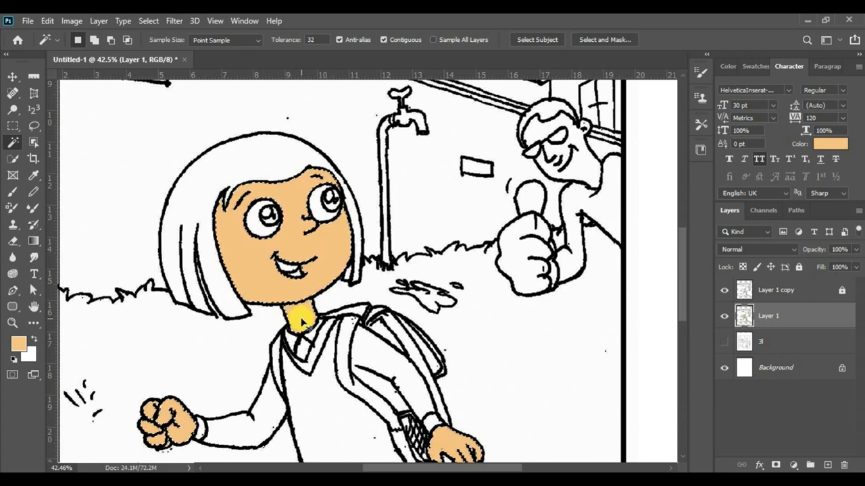
{"action": "key", "text": "ctrl+d"}
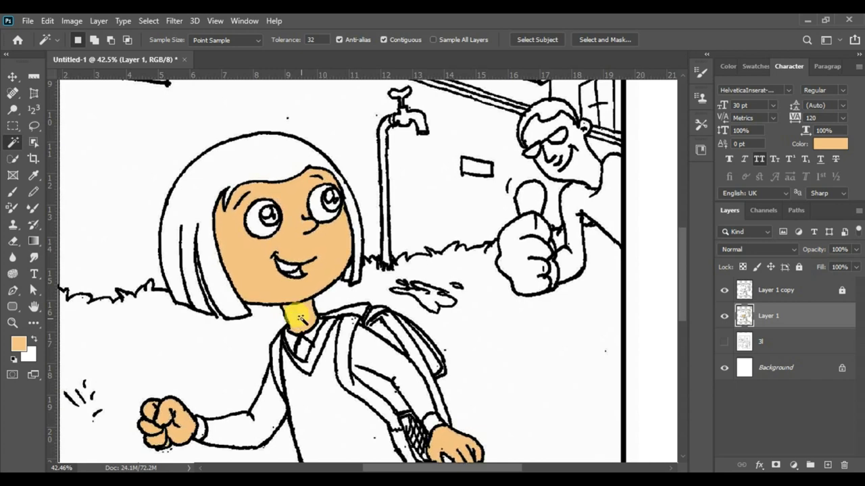
{"action": "scroll", "coordinate": [301, 317], "scroll_direction": "up", "scroll_amount": 5}
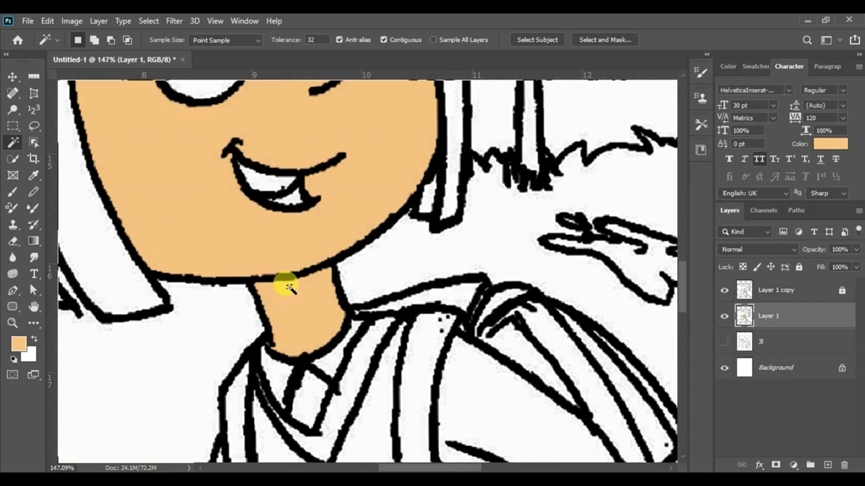
{"action": "scroll", "coordinate": [287, 287], "scroll_direction": "down", "scroll_amount": 4}
{"action": "scroll", "coordinate": [287, 287], "scroll_direction": "down", "scroll_amount": 2}
{"action": "scroll", "coordinate": [304, 287], "scroll_direction": "up", "scroll_amount": 1}
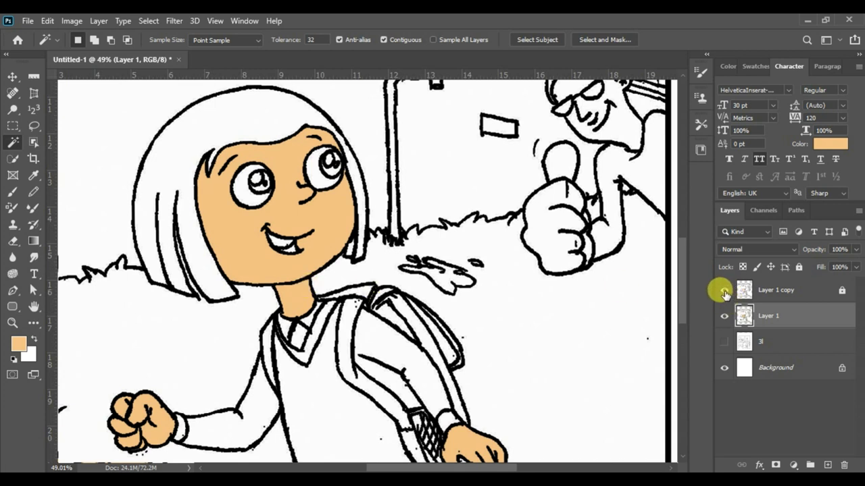
{"action": "left_click", "coordinate": [724, 292]}
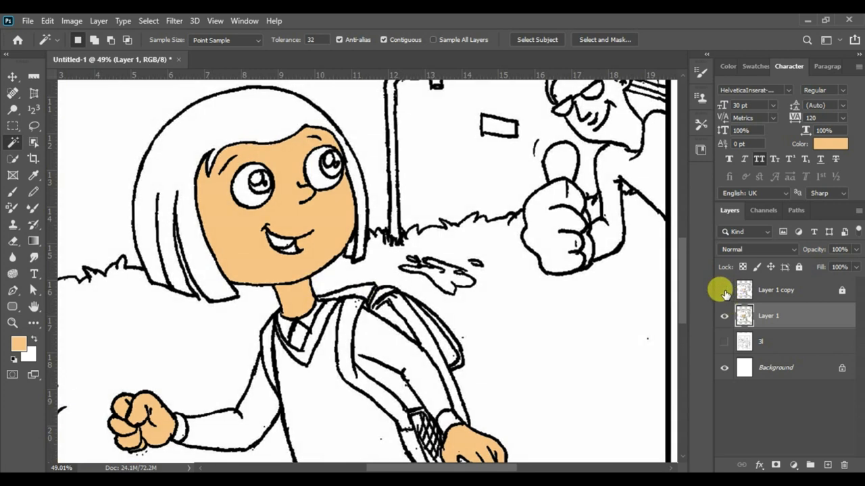
{"action": "left_click", "coordinate": [724, 291]}
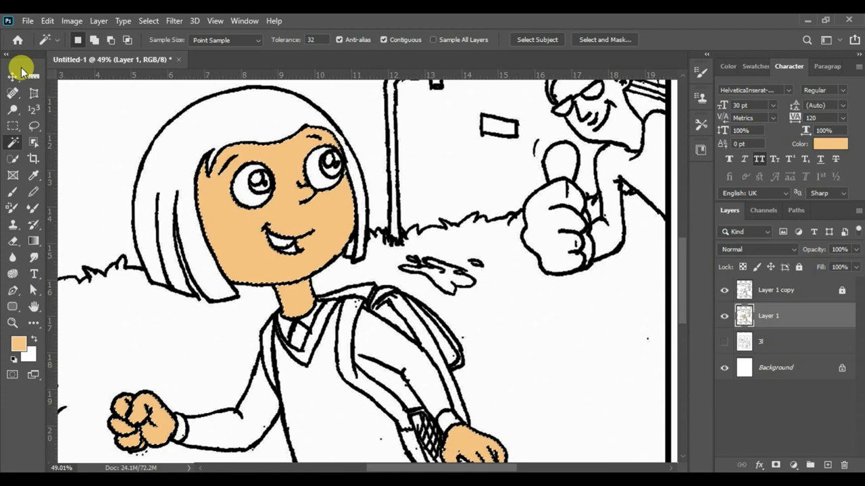
Open the coloured comic page 1.jpg and pan through its panels.
{"action": "left_click", "coordinate": [28, 21]}
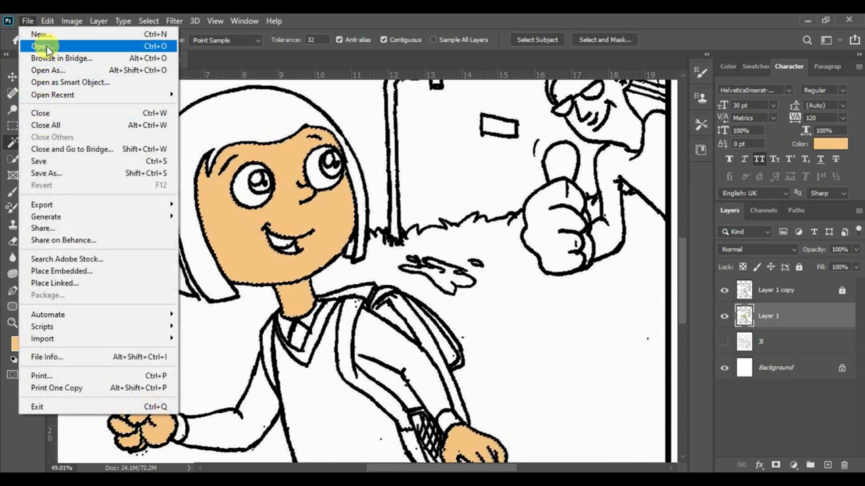
{"action": "left_click", "coordinate": [47, 46]}
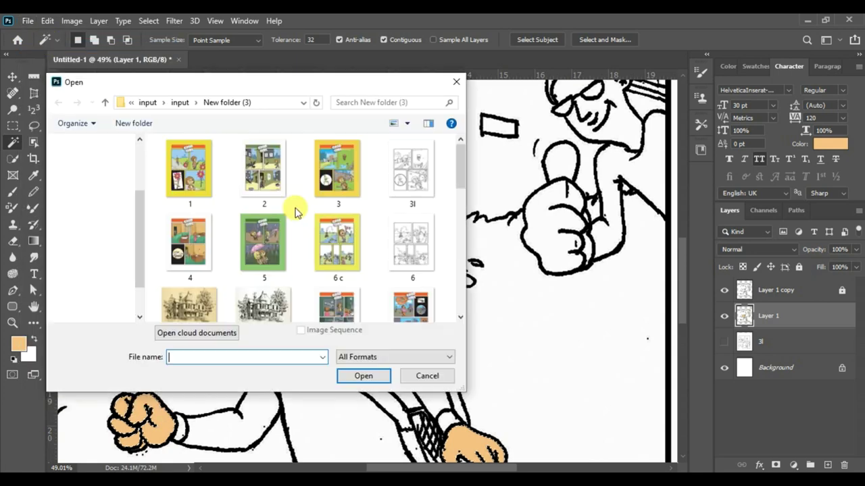
{"action": "left_click", "coordinate": [204, 181]}
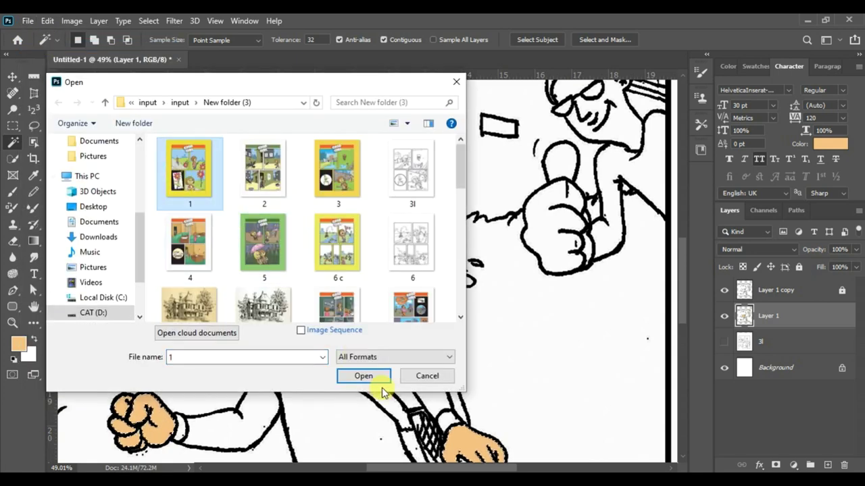
{"action": "left_click", "coordinate": [360, 377]}
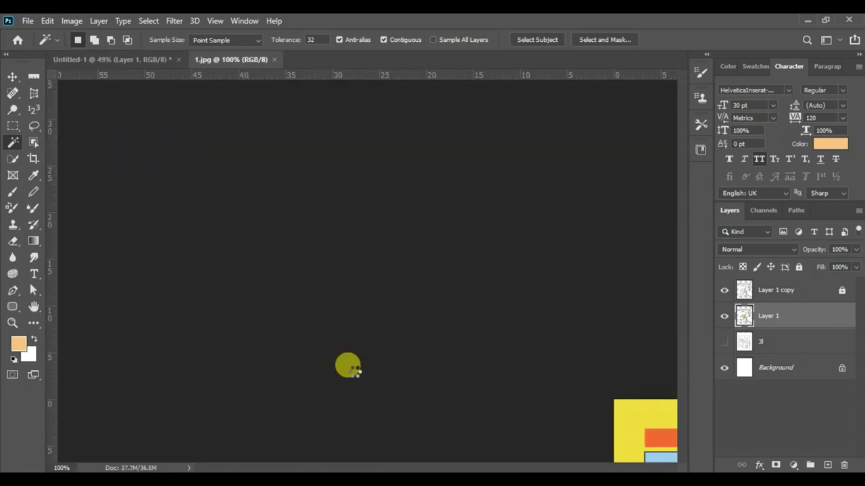
{"action": "scroll", "coordinate": [417, 280], "scroll_direction": "up", "scroll_amount": 3}
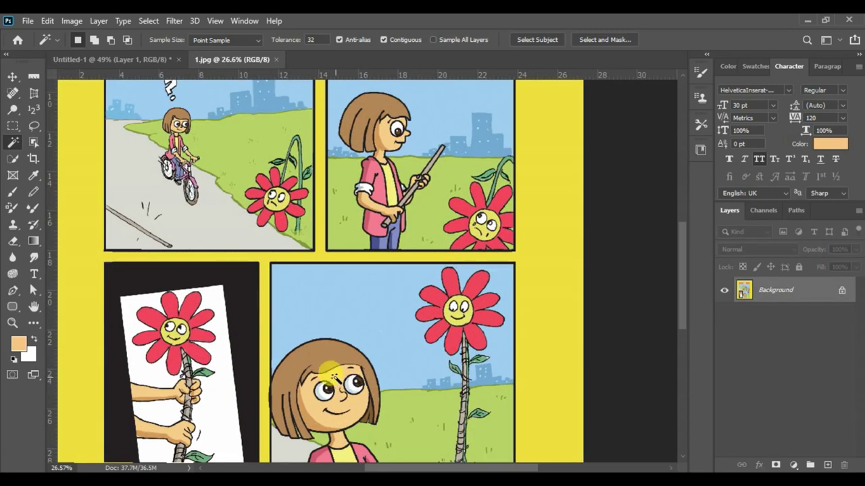
{"action": "left_click_drag", "start_coordinate": [423, 359], "coordinate": [319, 276]}
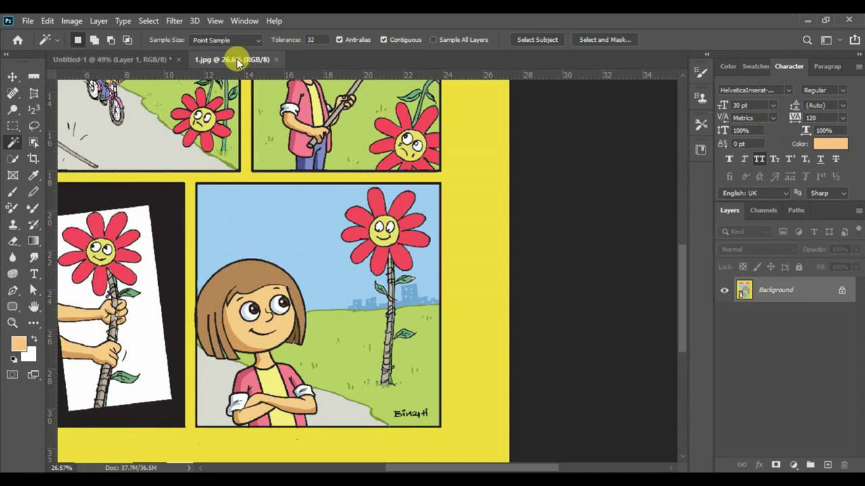
{"action": "left_click", "coordinate": [171, 58]}
{"action": "left_click", "coordinate": [205, 59]}
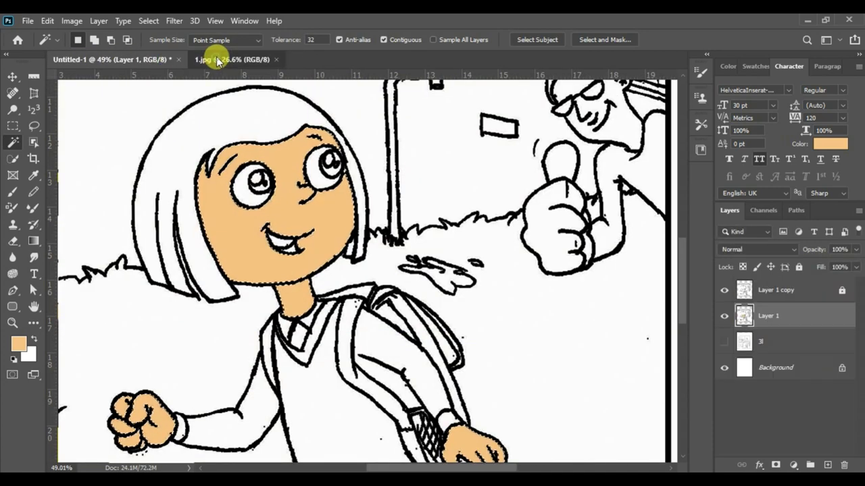
Arrange 1.jpg and Untitled-1 side by side via Window > Arrange.
{"action": "left_click", "coordinate": [245, 22]}
{"action": "mouse_move", "coordinate": [286, 34]}
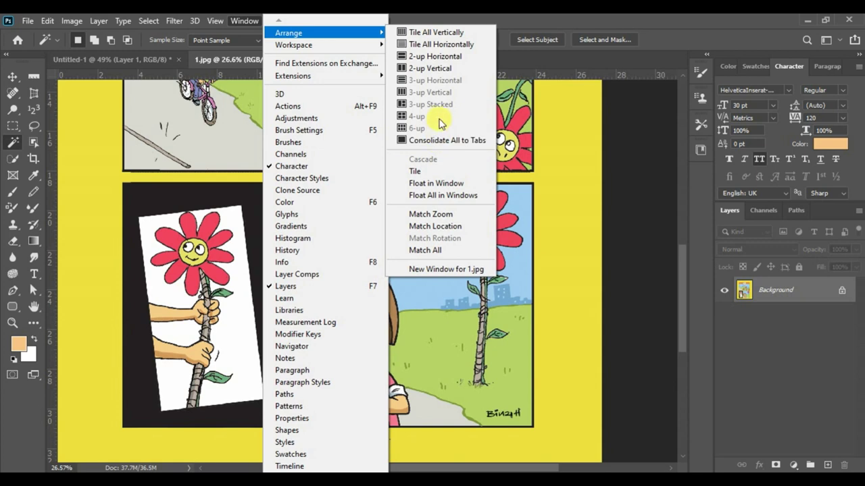
{"action": "left_click", "coordinate": [434, 68]}
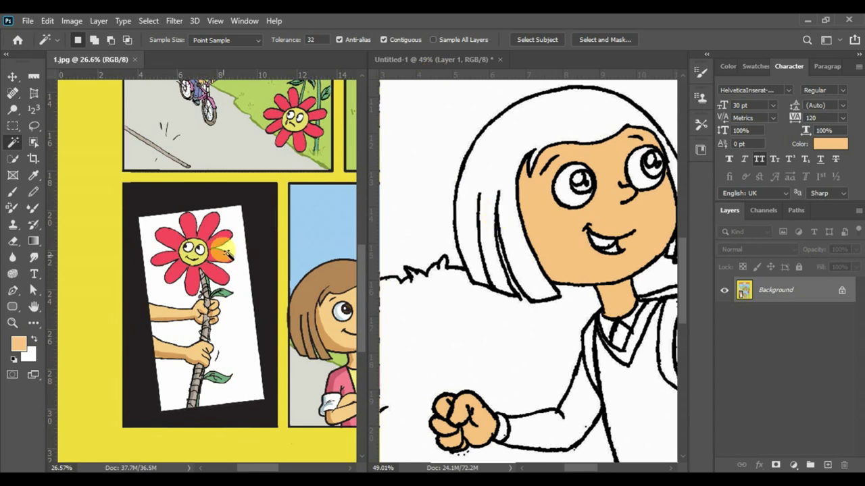
Frame the girl in both the 1.jpg reference and the drawing, then switch to the Eyedropper.
{"action": "left_click_drag", "start_coordinate": [267, 226], "coordinate": [199, 227]}
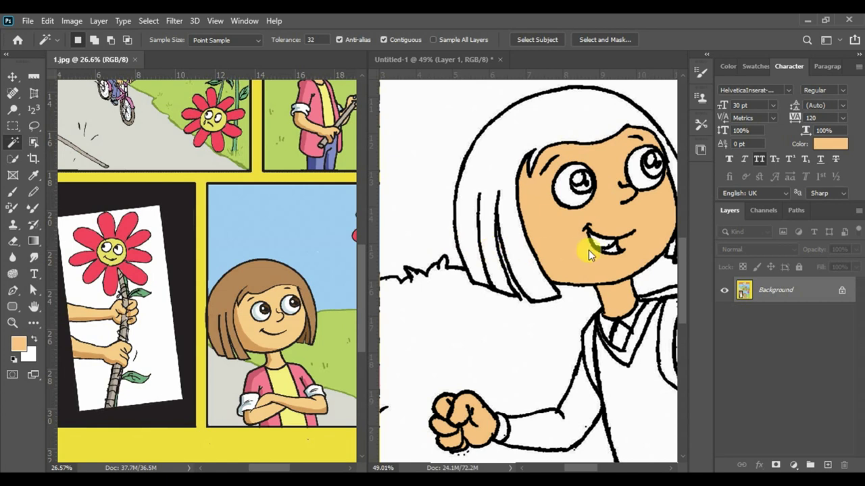
{"action": "left_click", "coordinate": [580, 276]}
{"action": "left_click_drag", "start_coordinate": [563, 271], "coordinate": [512, 250]}
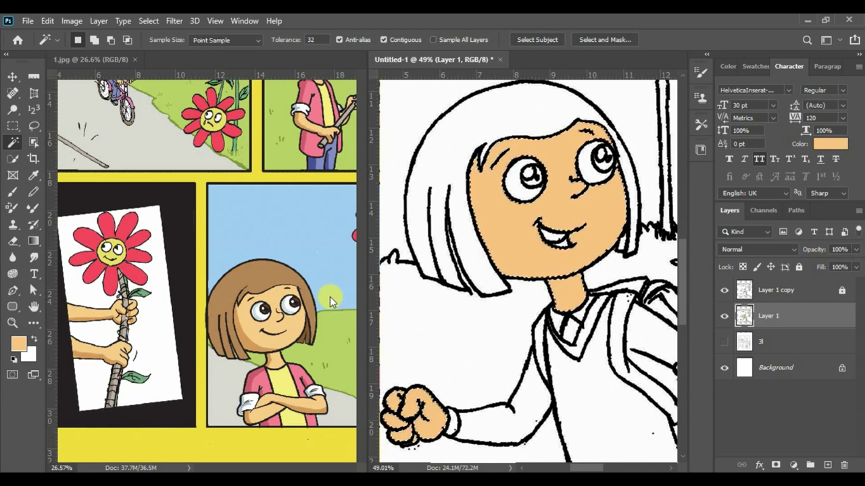
{"action": "key", "text": "i"}
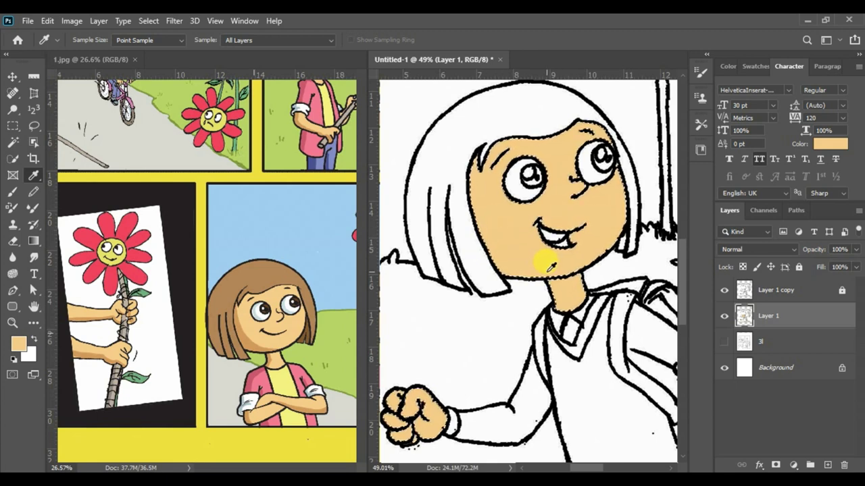
Switch to the Brush tool and check its presets and size settings.
{"action": "left_click", "coordinate": [435, 193]}
{"action": "key", "text": "b"}
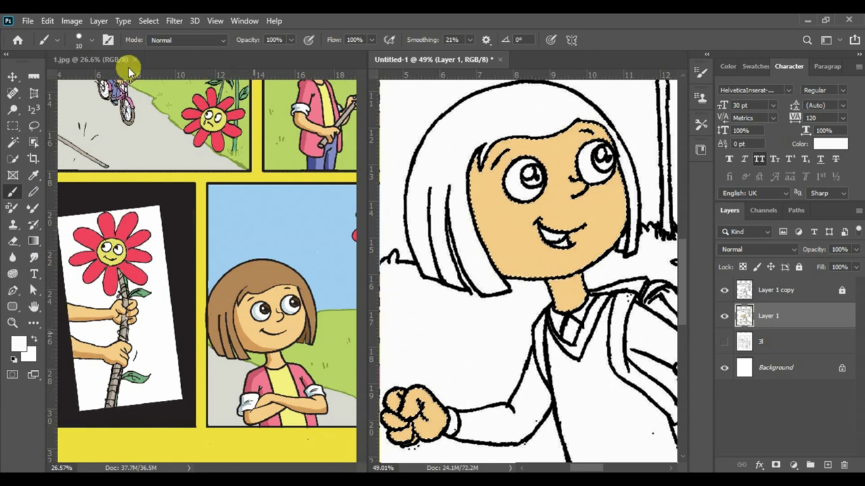
{"action": "left_click", "coordinate": [46, 40]}
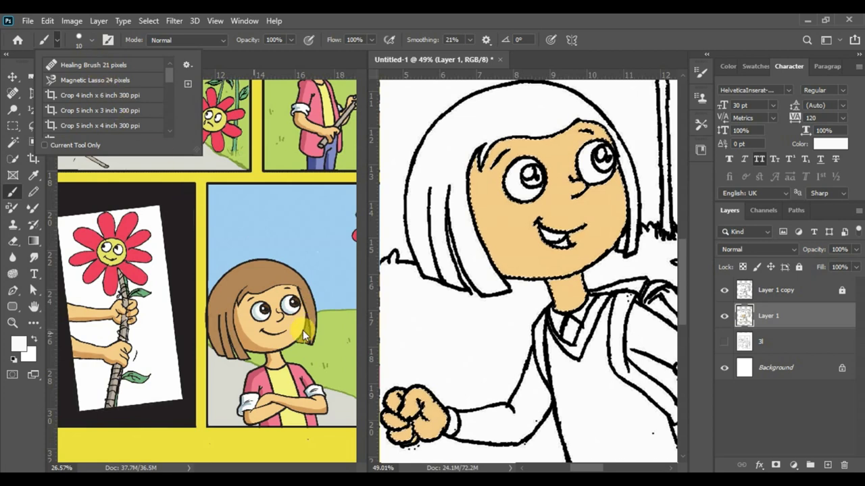
{"action": "left_click", "coordinate": [80, 38]}
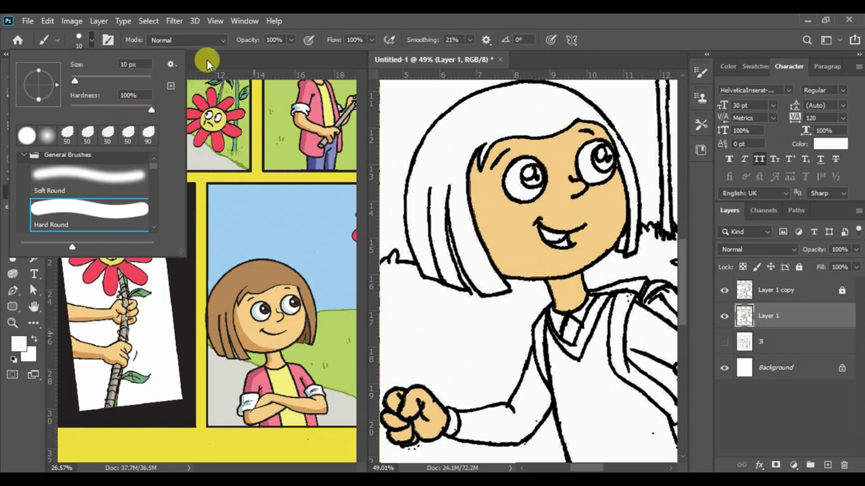
{"action": "left_click", "coordinate": [333, 19]}
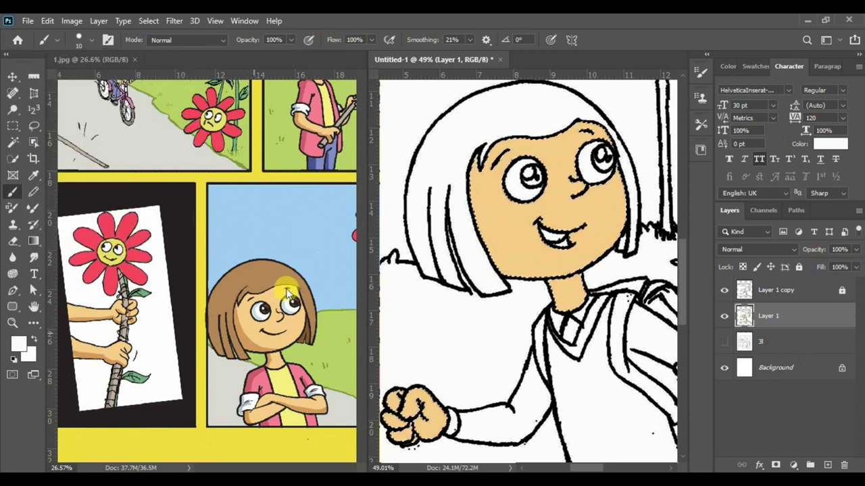
Sample the girl's skin tone from the reference and enlarge the brush to 70 px.
{"action": "key", "text": "i"}
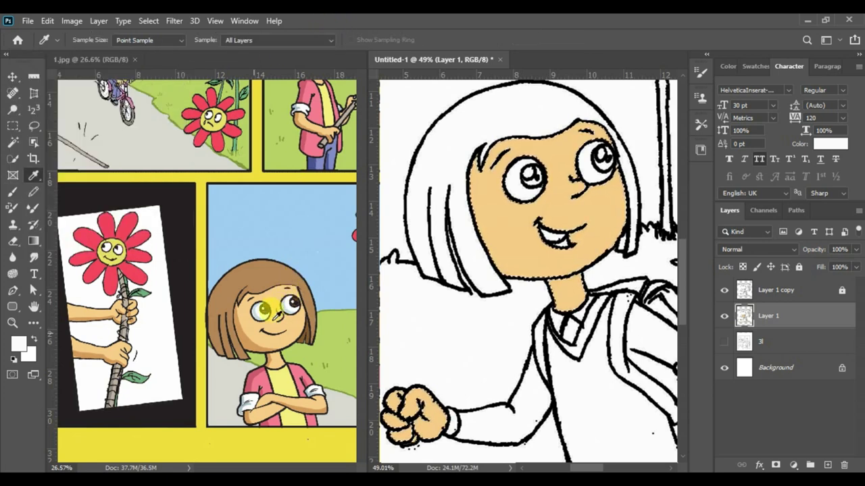
{"action": "left_click", "coordinate": [249, 340]}
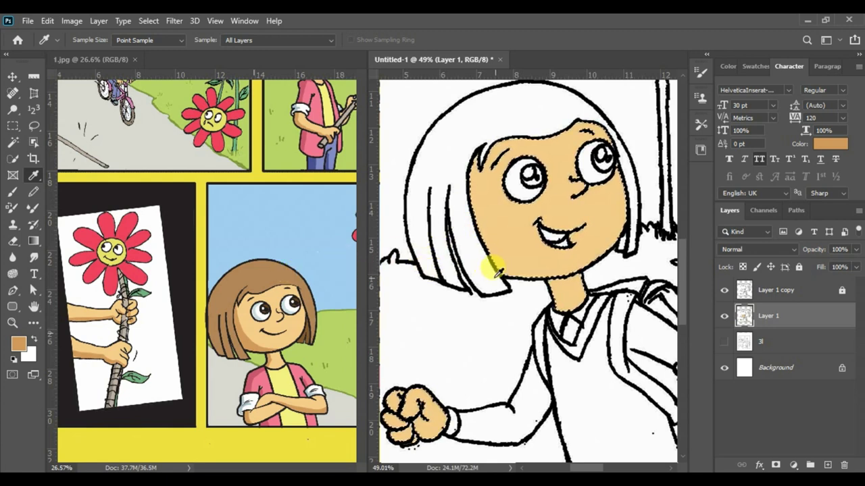
{"action": "key", "text": "b"}
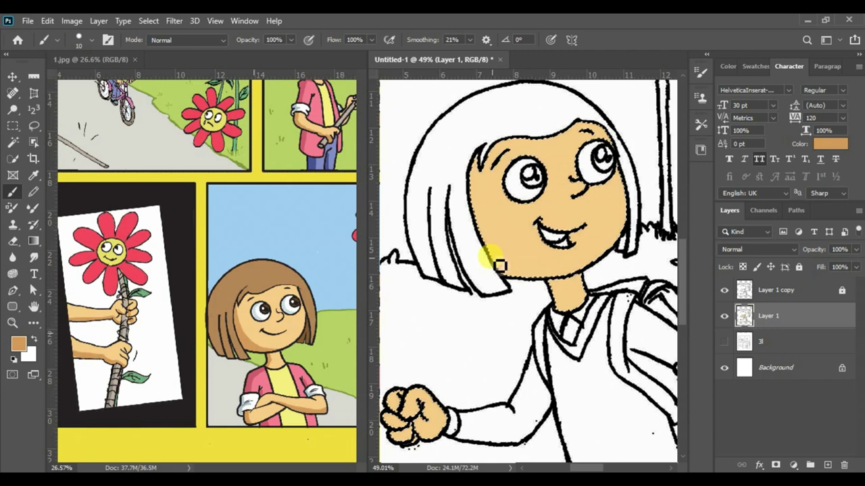
{"action": "key", "text": "bracketright"}
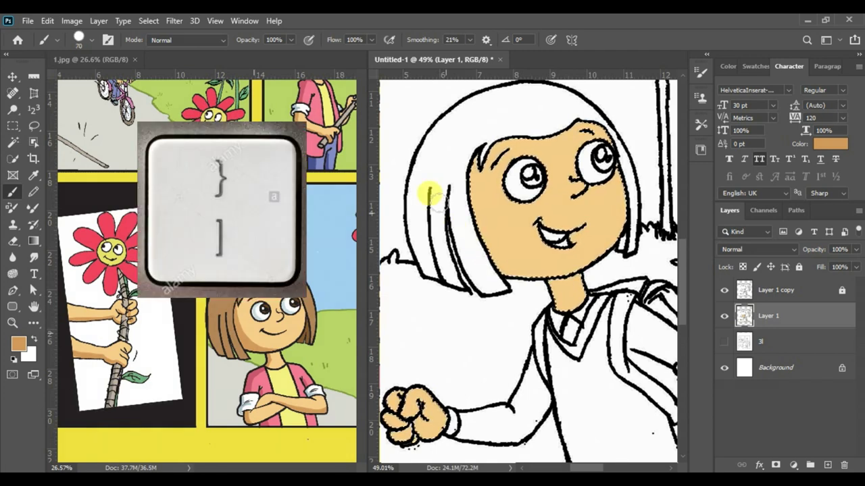
Set the brush to about 100 px, then sample a lighter peach from the girl's face.
{"action": "left_click", "coordinate": [92, 42]}
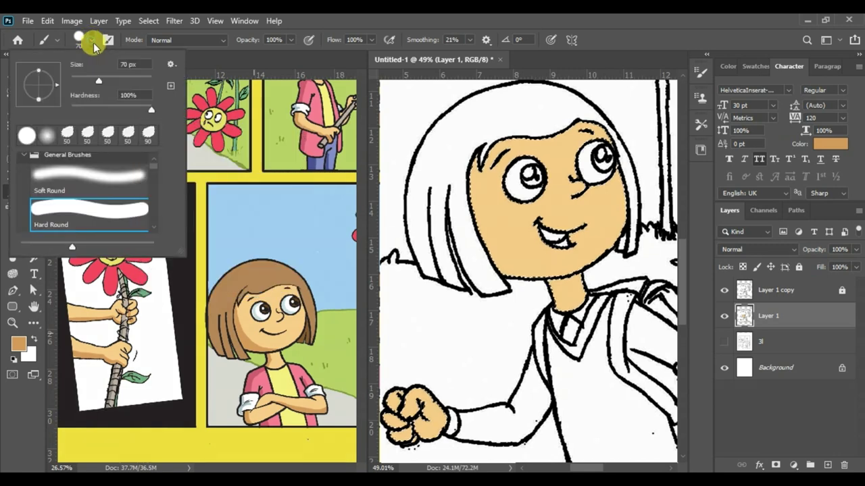
{"action": "left_click_drag", "start_coordinate": [100, 82], "coordinate": [111, 82]}
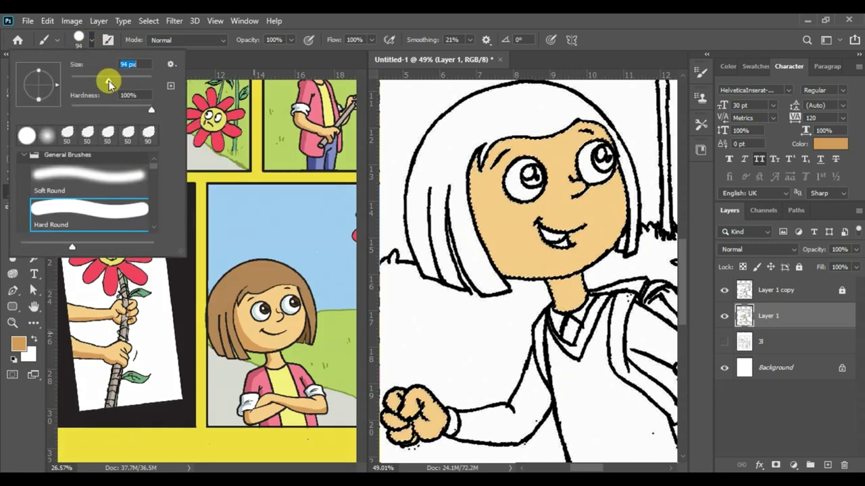
{"action": "key", "text": "Return"}
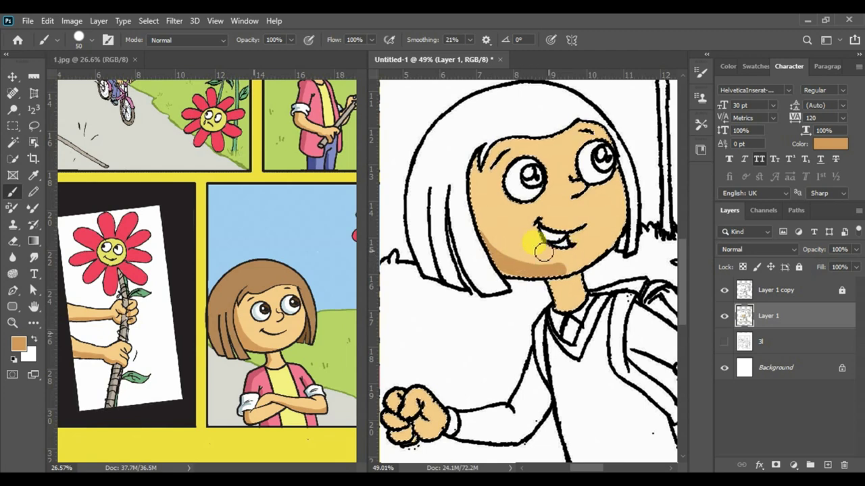
{"action": "key", "text": "i"}
{"action": "left_click", "coordinate": [510, 235]}
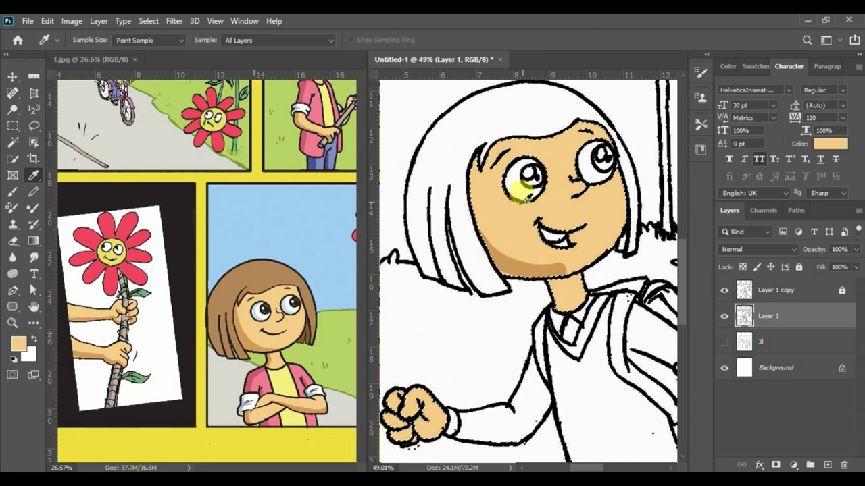
Blend lighter peach over the lower cheek shadow and colour the girl's neck.
{"action": "key", "text": "b"}
{"action": "mouse_move", "coordinate": [500, 226]}
{"action": "left_mouse_down"}
{"action": "mouse_move", "coordinate": [512, 247]}
{"action": "mouse_move", "coordinate": [542, 261]}
{"action": "mouse_move", "coordinate": [558, 256]}
{"action": "mouse_move", "coordinate": [486, 231]}
{"action": "mouse_move", "coordinate": [494, 228]}
{"action": "mouse_move", "coordinate": [513, 251]}
{"action": "mouse_move", "coordinate": [554, 260]}
{"action": "mouse_move", "coordinate": [565, 252]}
{"action": "mouse_move", "coordinate": [560, 268]}
{"action": "left_mouse_up"}
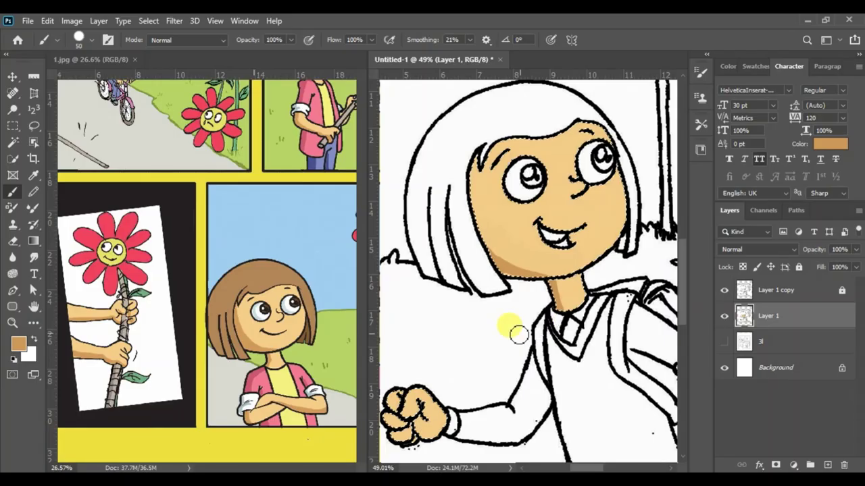
{"action": "mouse_move", "coordinate": [517, 331]}
{"action": "left_mouse_down"}
{"action": "mouse_move", "coordinate": [546, 284]}
{"action": "mouse_move", "coordinate": [558, 302]}
{"action": "mouse_move", "coordinate": [525, 308]}
{"action": "mouse_move", "coordinate": [511, 261]}
{"action": "mouse_move", "coordinate": [537, 249]}
{"action": "left_mouse_up"}
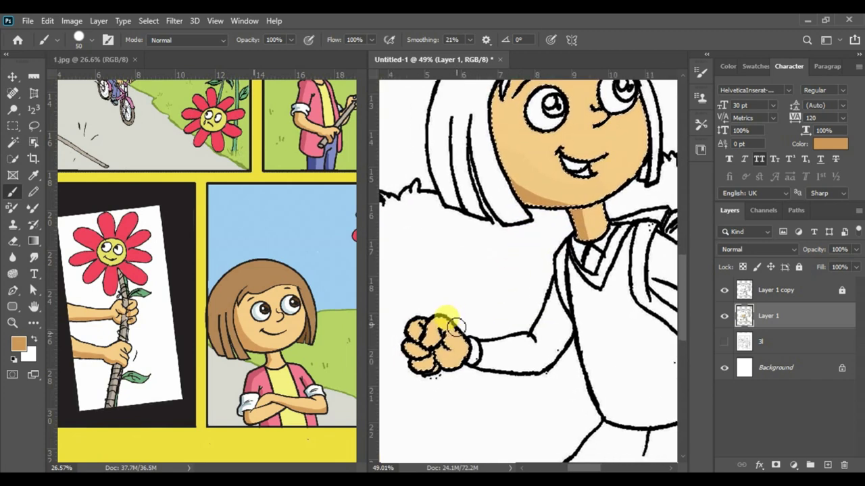
Shade the top of the fist with skin tone and sample a lighter skin tone.
{"action": "mouse_move", "coordinate": [419, 331]}
{"action": "left_mouse_down"}
{"action": "mouse_move", "coordinate": [405, 325]}
{"action": "mouse_move", "coordinate": [411, 351]}
{"action": "mouse_move", "coordinate": [439, 360]}
{"action": "left_mouse_up"}
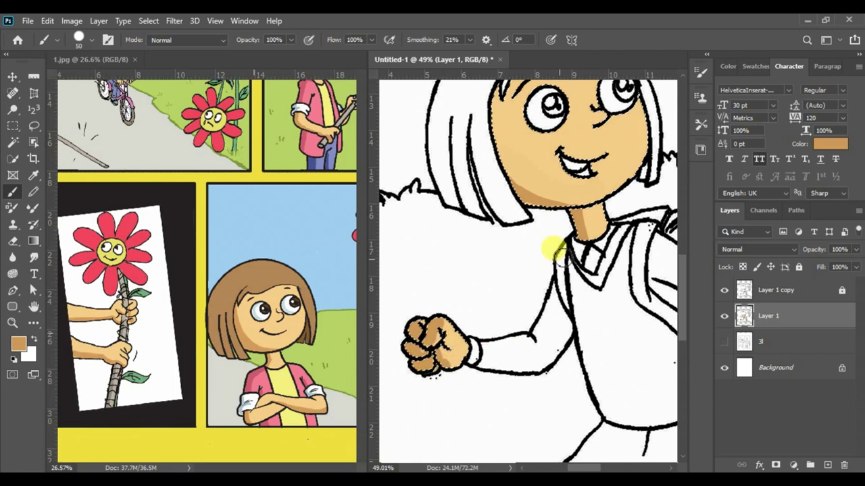
{"action": "left_click_drag", "start_coordinate": [550, 236], "coordinate": [512, 290]}
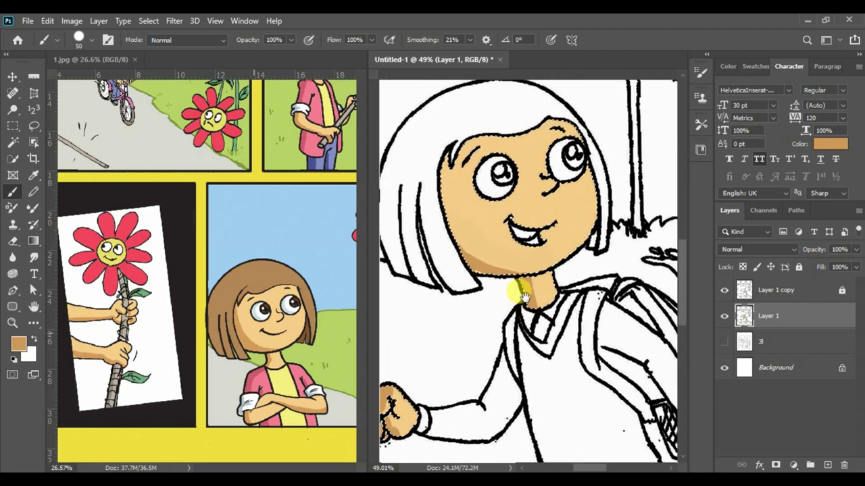
{"action": "key", "text": "i"}
{"action": "left_click", "coordinate": [457, 285]}
Paint a white highlight along the right cheek, then deselect and zoom out.
{"action": "left_click", "coordinate": [449, 308]}
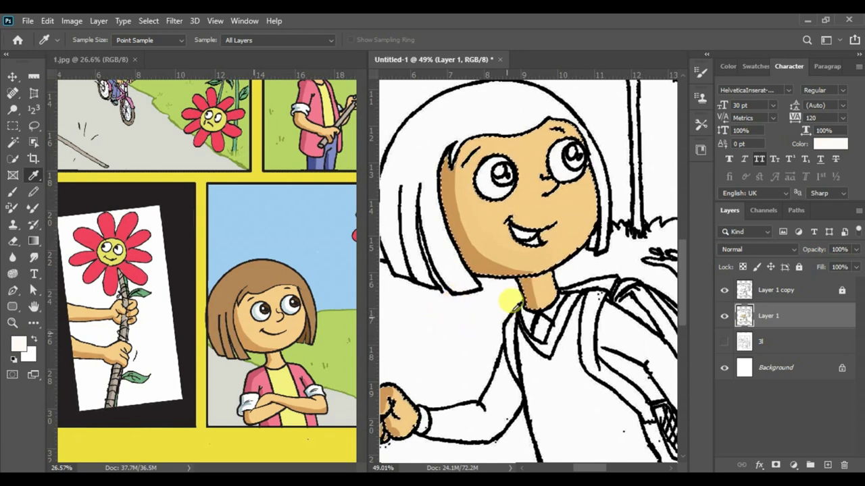
{"action": "key", "text": "b"}
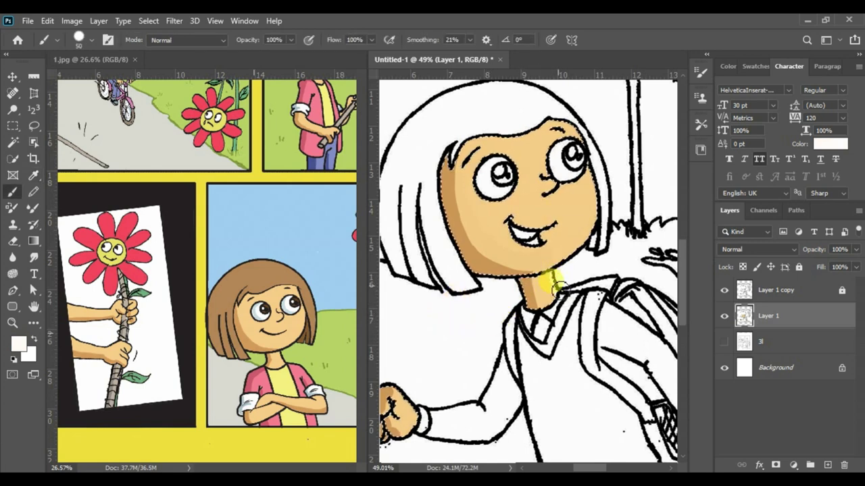
{"action": "mouse_move", "coordinate": [589, 235]}
{"action": "left_mouse_down"}
{"action": "mouse_move", "coordinate": [588, 202]}
{"action": "mouse_move", "coordinate": [594, 213]}
{"action": "left_mouse_up"}
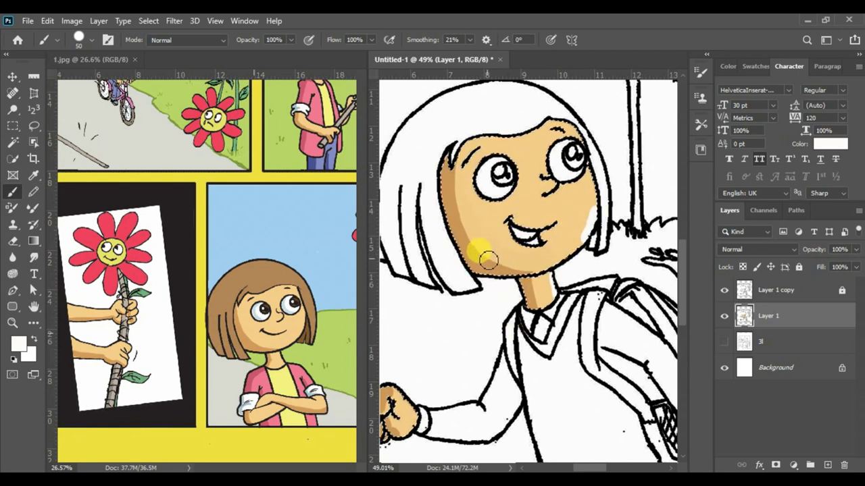
{"action": "key", "text": "ctrl+d"}
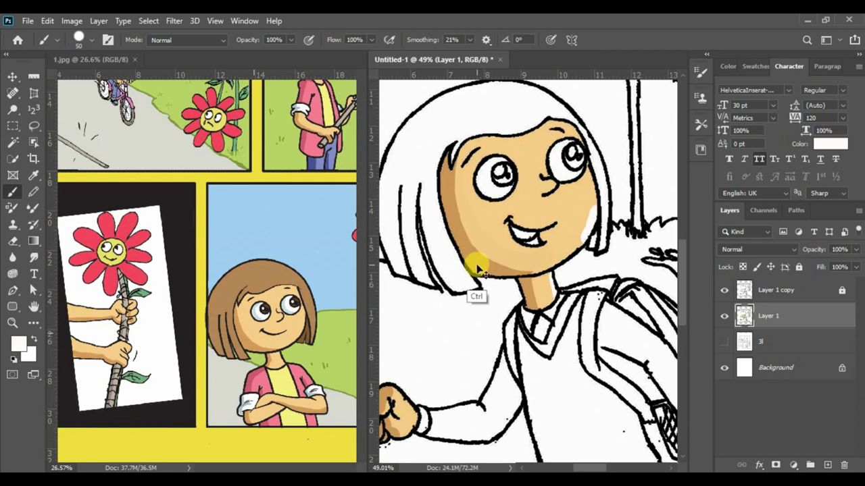
{"action": "key", "text": "ctrl+minus"}
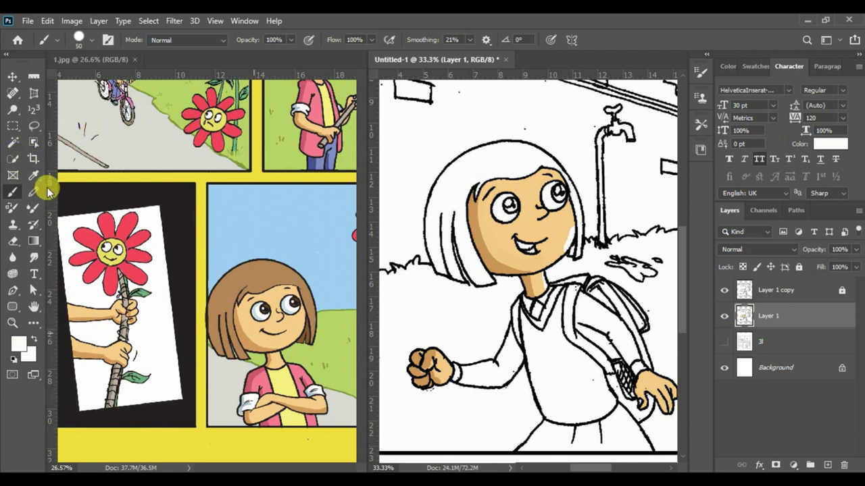
Sample the brown hair colour from the girl in the reference comic.
{"action": "left_click", "coordinate": [15, 142]}
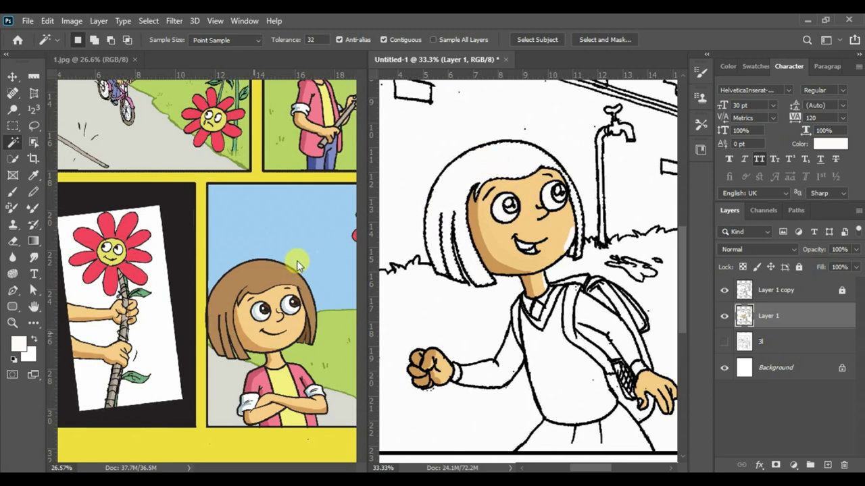
{"action": "key", "text": "i"}
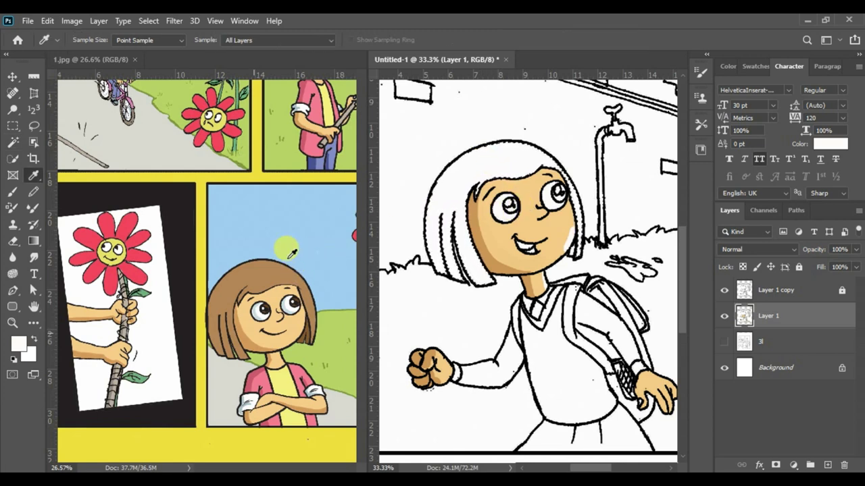
{"action": "left_click", "coordinate": [268, 269]}
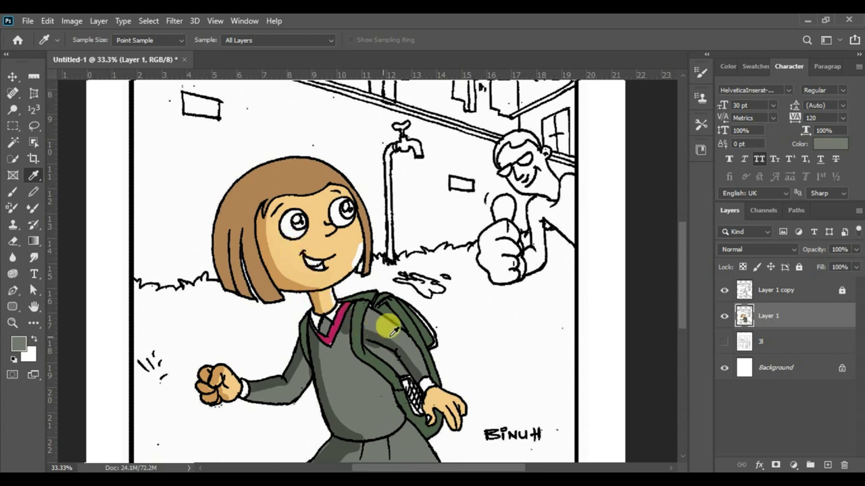
Magic Wand select the white background plus four more white ground areas around the girl.
{"action": "key", "text": "ctrl+r"}
{"action": "left_click_drag", "start_coordinate": [439, 296], "coordinate": [450, 257]}
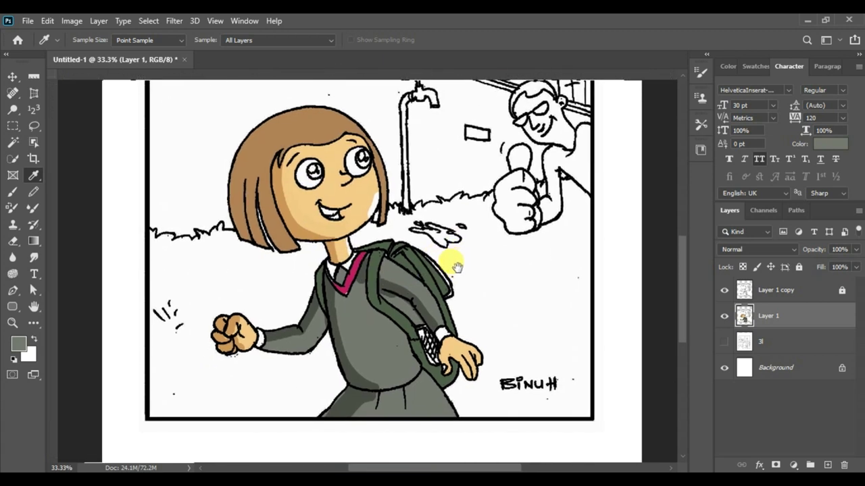
{"action": "key", "text": "ctrl+r"}
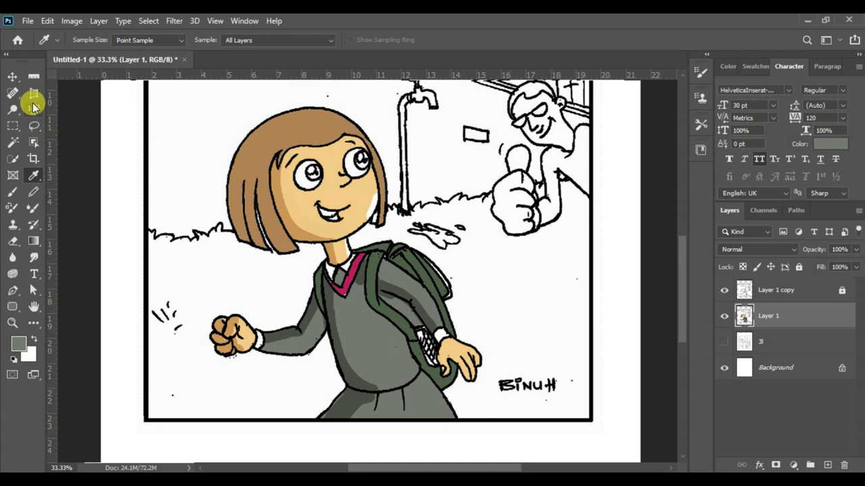
{"action": "left_click", "coordinate": [12, 143]}
{"action": "left_click", "coordinate": [247, 275]}
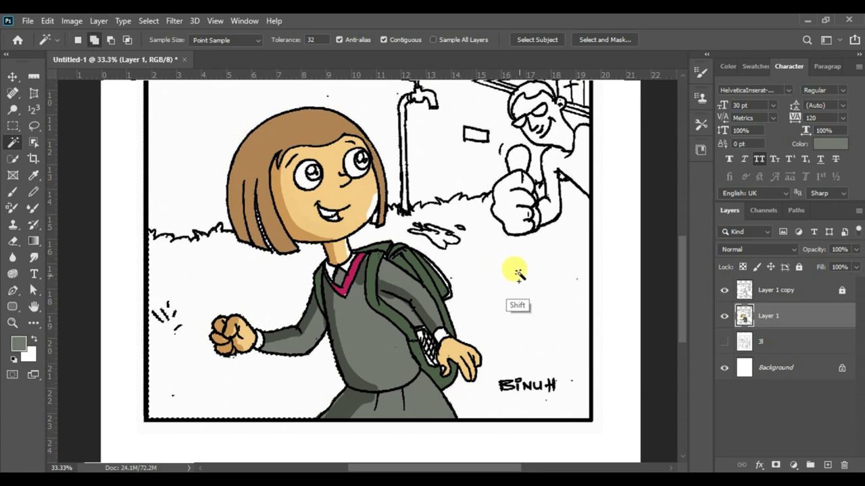
{"action": "left_click", "coordinate": [537, 263], "text": "shift"}
{"action": "left_click", "coordinate": [440, 232], "text": "shift"}
{"action": "left_click", "coordinate": [506, 253], "text": "shift"}
{"action": "left_click", "coordinate": [473, 368], "text": "shift"}
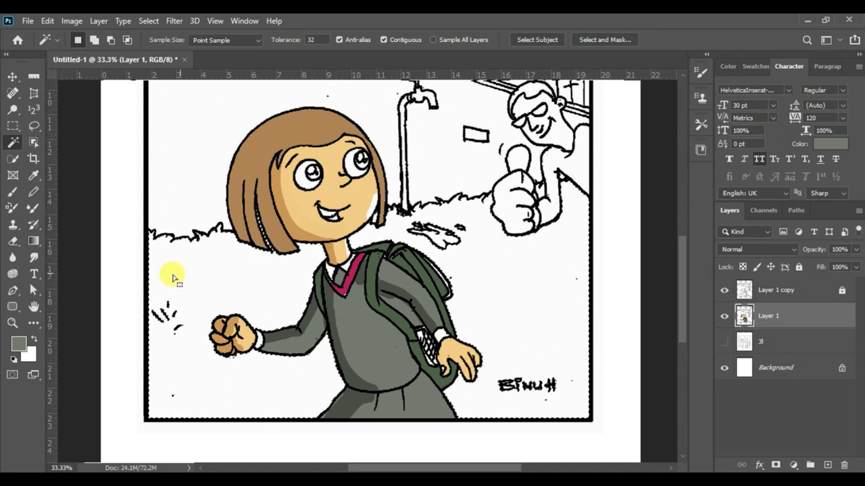
{"action": "left_click", "coordinate": [20, 345]}
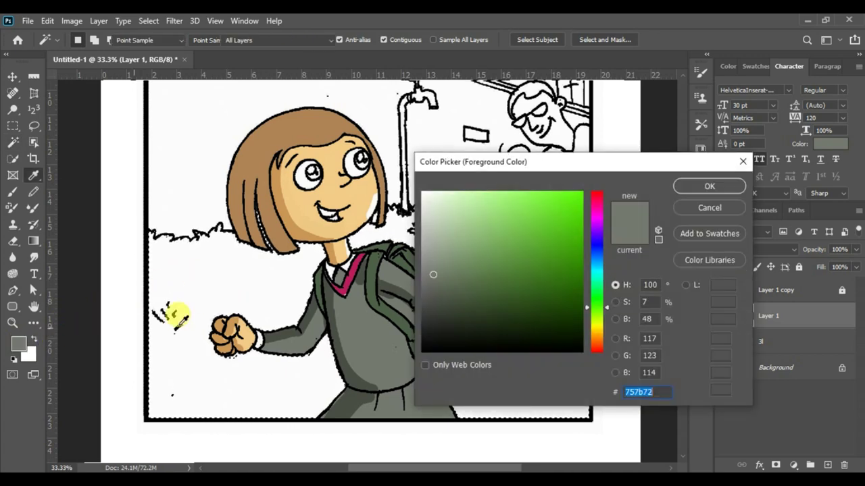
Pick a grass green and fill the selected ground with it.
{"action": "left_click", "coordinate": [535, 249]}
{"action": "left_click", "coordinate": [692, 188]}
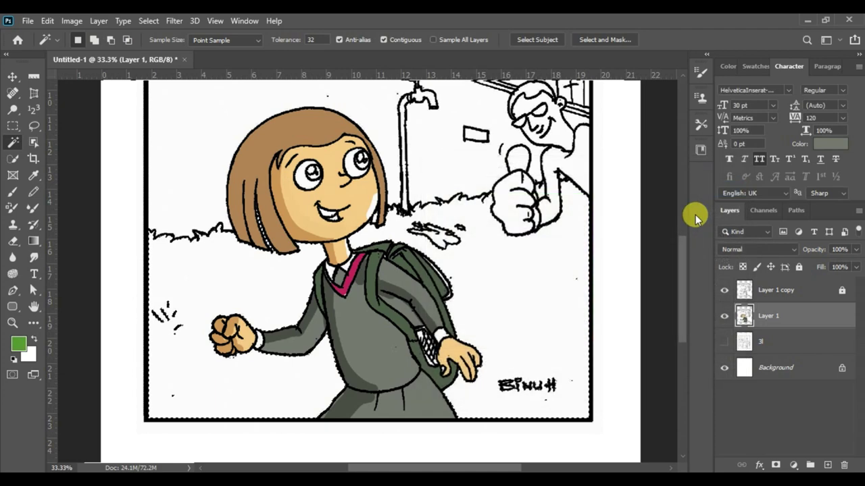
{"action": "key", "text": "alt+BackSpace"}
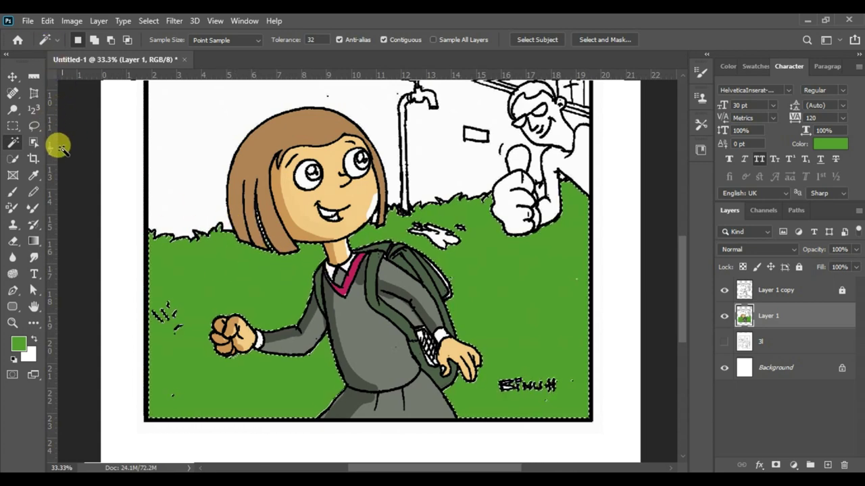
Switch the Brush to a soft round tip.
{"action": "key", "text": "b"}
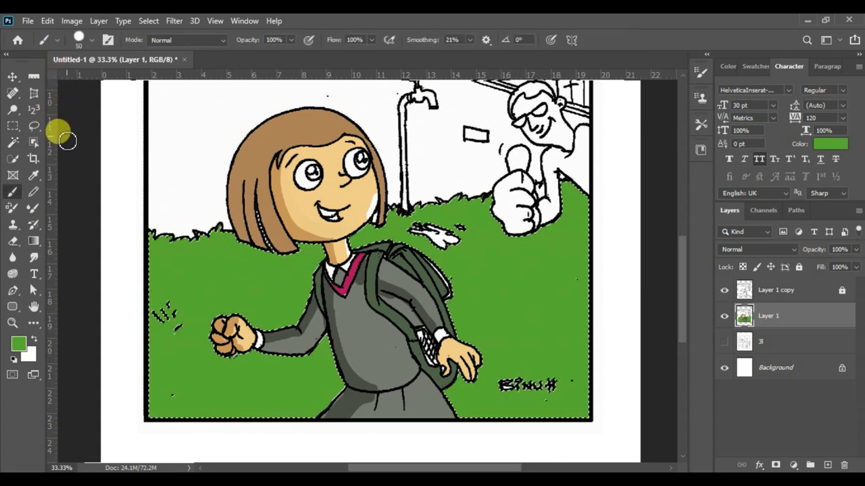
{"action": "left_click", "coordinate": [90, 39]}
{"action": "left_click", "coordinate": [98, 177]}
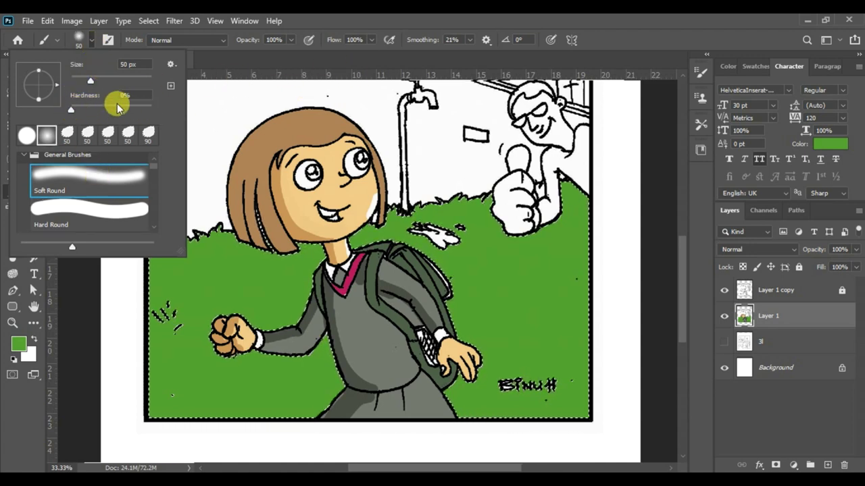
{"action": "left_click", "coordinate": [305, 29]}
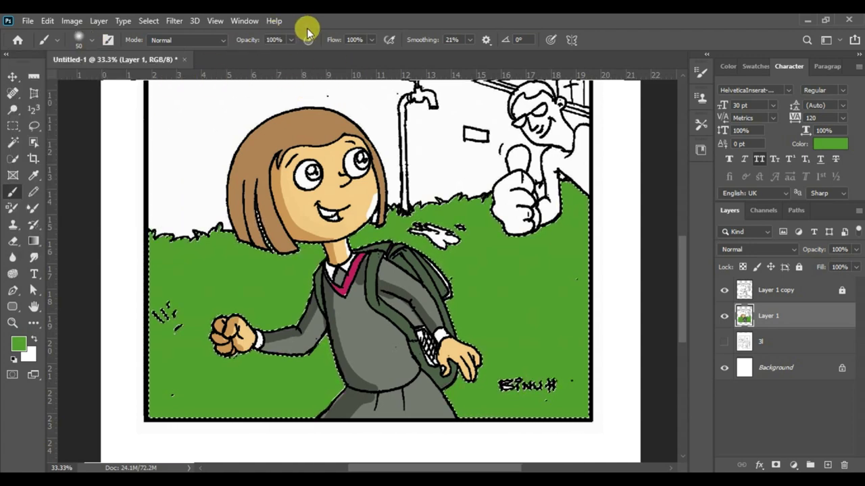
Brush soft light green onto the left grass at 50% opacity, then deselect.
{"action": "left_click", "coordinate": [19, 343]}
{"action": "left_click", "coordinate": [531, 214]}
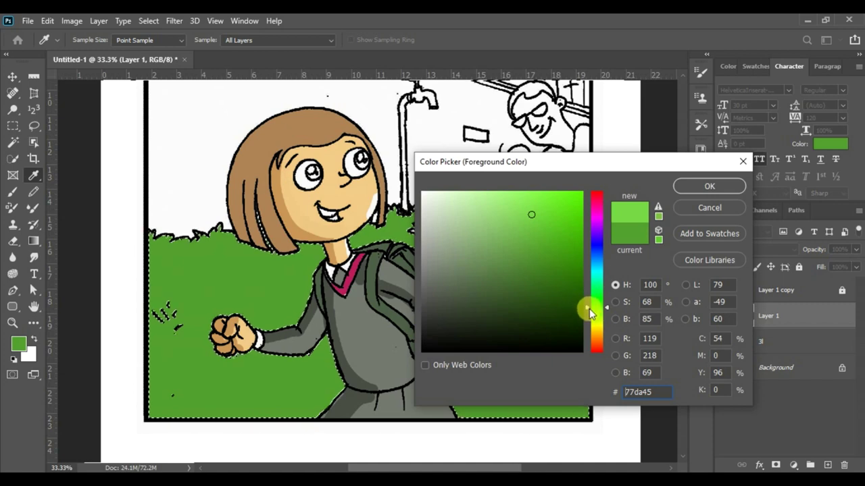
{"action": "left_click", "coordinate": [688, 186]}
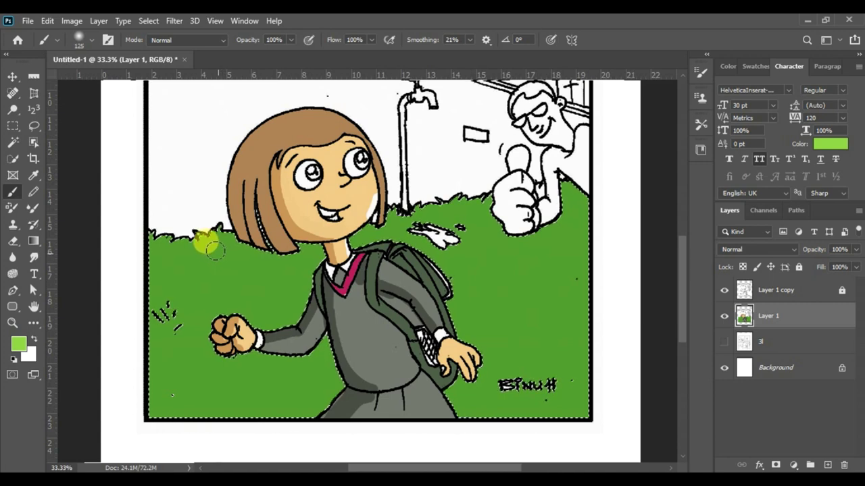
{"action": "left_click_drag", "start_coordinate": [149, 236], "coordinate": [210, 227]}
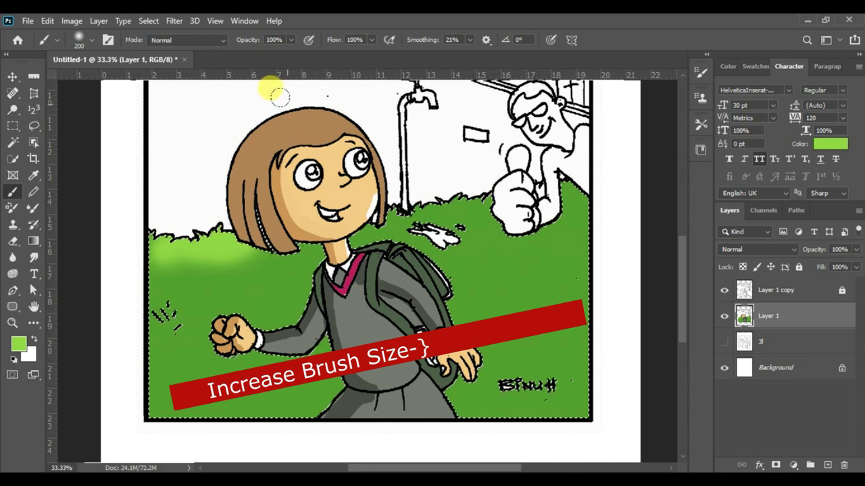
{"action": "key", "text": "5"}
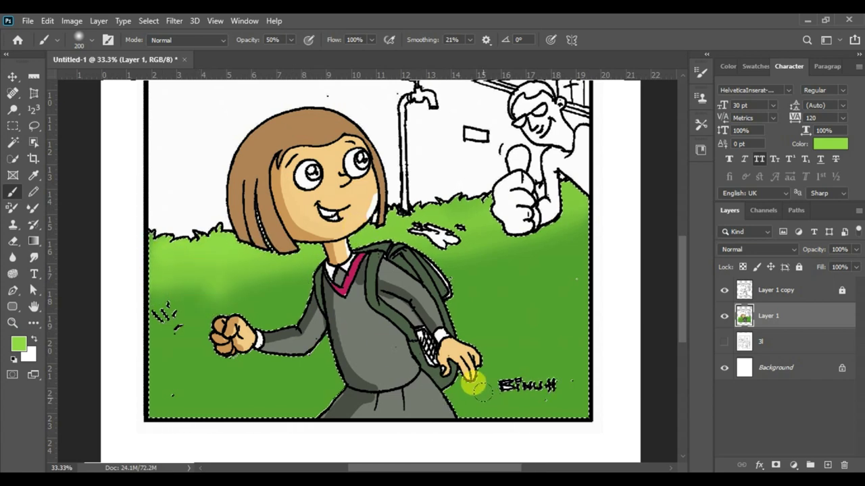
{"action": "key", "text": "ctrl+d"}
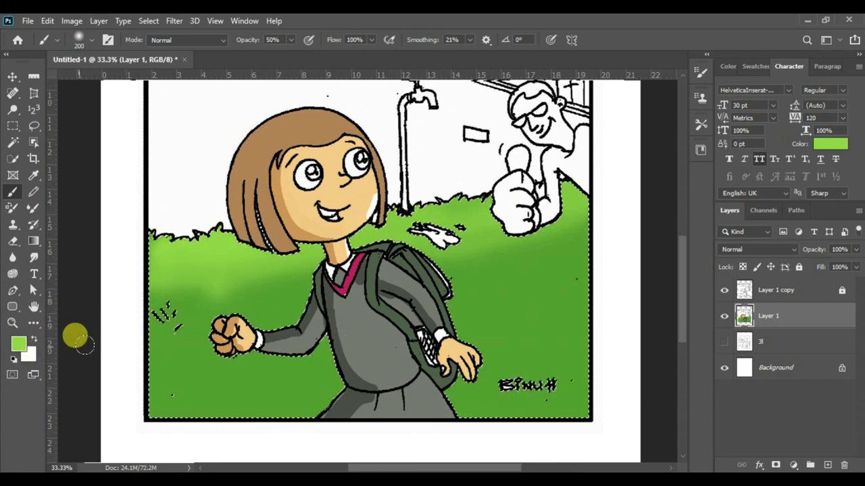
Set the foreground colour to the darker green 6aa02f.
{"action": "left_click", "coordinate": [18, 344]}
{"action": "left_click", "coordinate": [536, 252]}
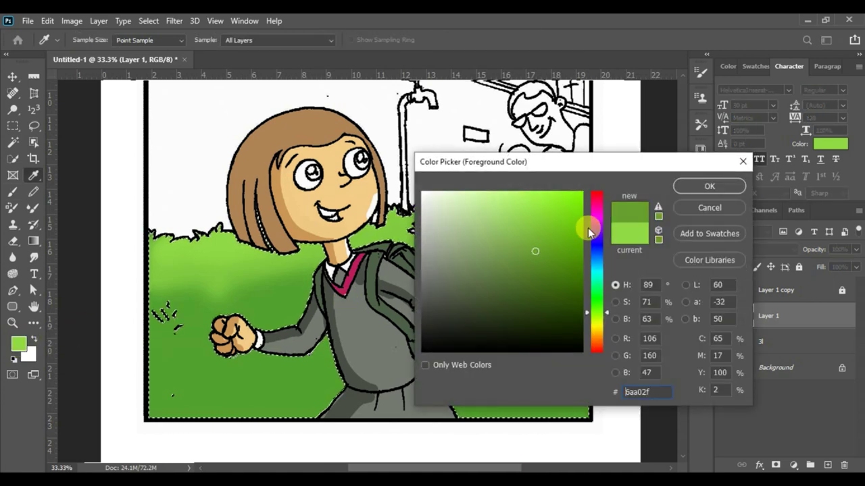
{"action": "left_click", "coordinate": [707, 186]}
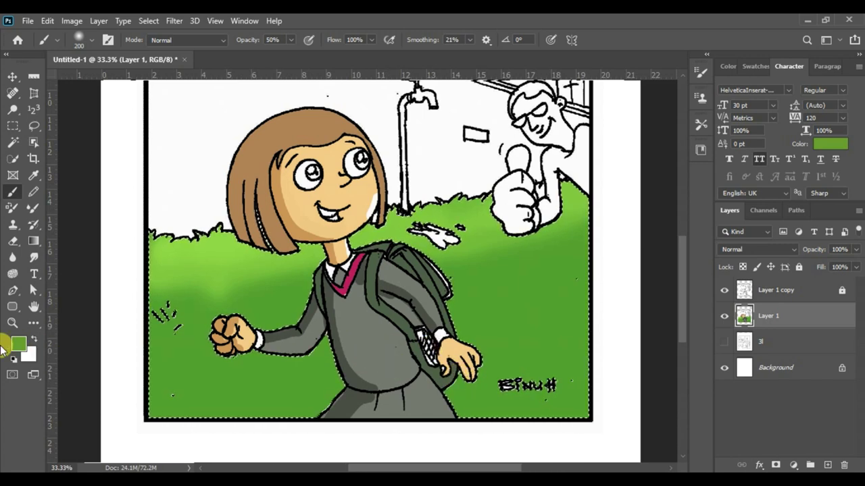
{"action": "left_click", "coordinate": [19, 343]}
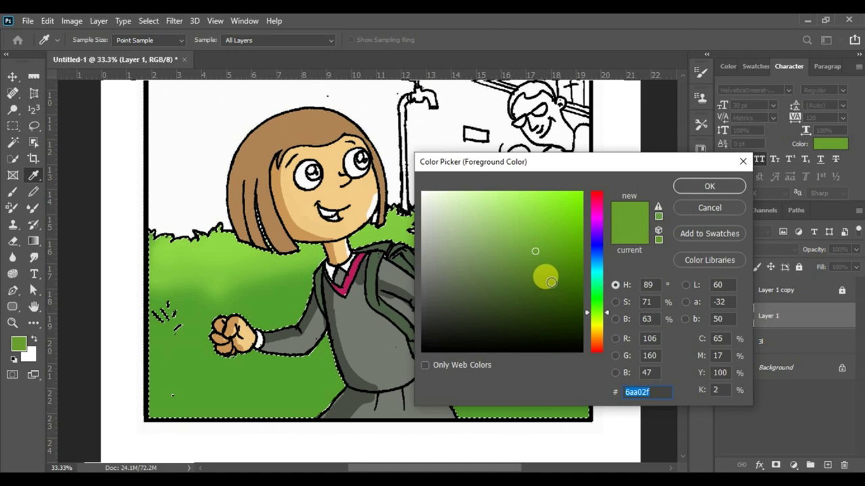
Paint an even darker green strip along the bottom grass at 100% opacity.
{"action": "left_click", "coordinate": [551, 281]}
{"action": "left_click", "coordinate": [680, 186]}
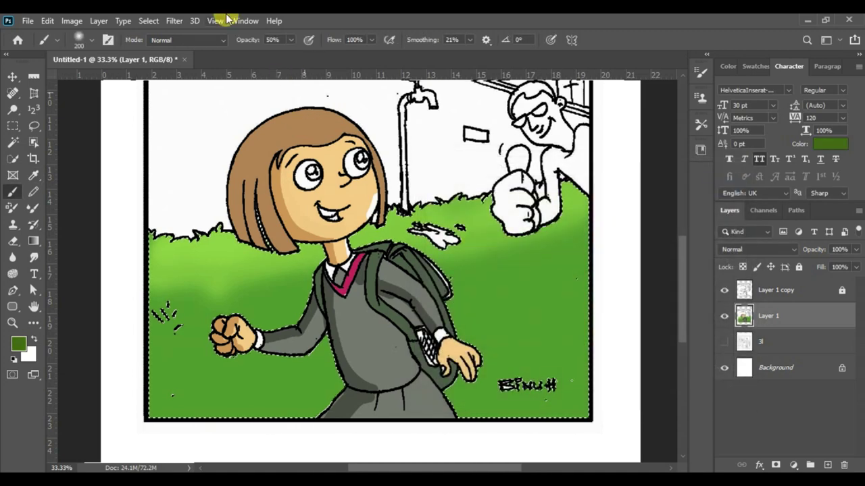
{"action": "key", "text": "0"}
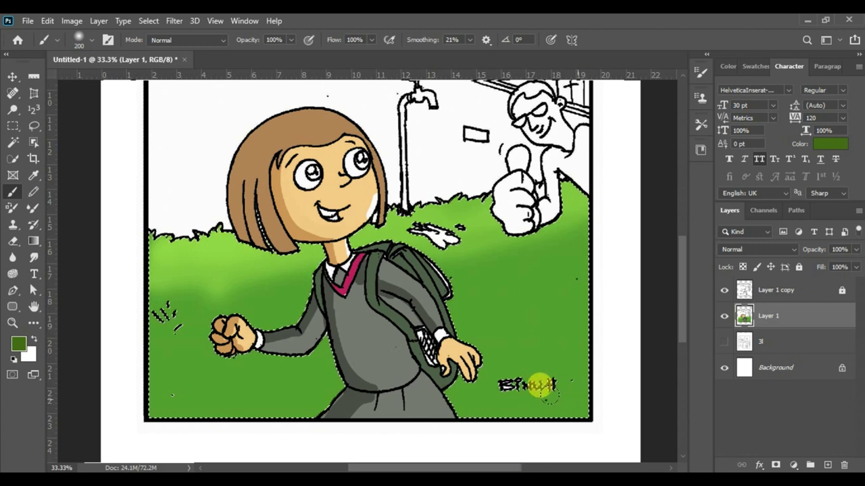
{"action": "left_click_drag", "start_coordinate": [426, 392], "coordinate": [363, 396]}
{"action": "mouse_move", "coordinate": [187, 405]}
{"action": "left_mouse_down"}
{"action": "mouse_move", "coordinate": [130, 409]}
{"action": "mouse_move", "coordinate": [189, 396]}
{"action": "mouse_move", "coordinate": [261, 398]}
{"action": "mouse_move", "coordinate": [251, 381]}
{"action": "mouse_move", "coordinate": [183, 402]}
{"action": "mouse_move", "coordinate": [148, 388]}
{"action": "mouse_move", "coordinate": [219, 380]}
{"action": "mouse_move", "coordinate": [338, 379]}
{"action": "mouse_move", "coordinate": [429, 363]}
{"action": "mouse_move", "coordinate": [552, 373]}
{"action": "mouse_move", "coordinate": [578, 361]}
{"action": "mouse_move", "coordinate": [431, 363]}
{"action": "mouse_move", "coordinate": [550, 339]}
{"action": "mouse_move", "coordinate": [541, 338]}
{"action": "mouse_move", "coordinate": [404, 362]}
{"action": "mouse_move", "coordinate": [285, 357]}
{"action": "mouse_move", "coordinate": [215, 380]}
{"action": "mouse_move", "coordinate": [168, 363]}
{"action": "mouse_move", "coordinate": [160, 386]}
{"action": "mouse_move", "coordinate": [283, 392]}
{"action": "mouse_move", "coordinate": [517, 367]}
{"action": "mouse_move", "coordinate": [573, 323]}
{"action": "mouse_move", "coordinate": [488, 341]}
{"action": "mouse_move", "coordinate": [575, 329]}
{"action": "mouse_move", "coordinate": [536, 316]}
{"action": "mouse_move", "coordinate": [568, 323]}
{"action": "mouse_move", "coordinate": [411, 337]}
{"action": "mouse_move", "coordinate": [430, 315]}
{"action": "mouse_move", "coordinate": [568, 315]}
{"action": "mouse_move", "coordinate": [577, 285]}
{"action": "mouse_move", "coordinate": [575, 365]}
{"action": "mouse_move", "coordinate": [560, 399]}
{"action": "mouse_move", "coordinate": [528, 386]}
{"action": "mouse_move", "coordinate": [534, 370]}
{"action": "mouse_move", "coordinate": [546, 383]}
{"action": "mouse_move", "coordinate": [517, 372]}
{"action": "left_mouse_up"}
{"action": "key", "text": "5"}
Deselect, darken the grass around the signature, zoom out, and create the Untitled-2 canvas.
{"action": "key", "text": "ctrl+d"}
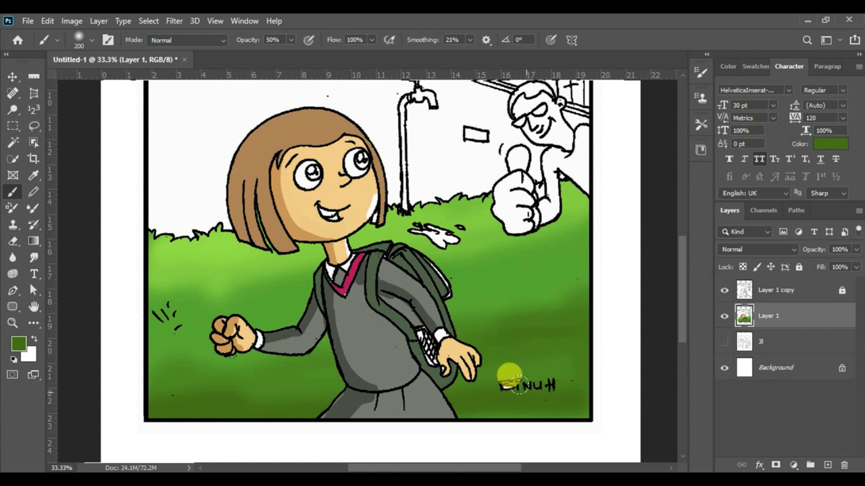
{"action": "mouse_move", "coordinate": [544, 363]}
{"action": "left_mouse_down"}
{"action": "mouse_move", "coordinate": [509, 385]}
{"action": "mouse_move", "coordinate": [548, 374]}
{"action": "mouse_move", "coordinate": [555, 337]}
{"action": "mouse_move", "coordinate": [527, 347]}
{"action": "left_mouse_up"}
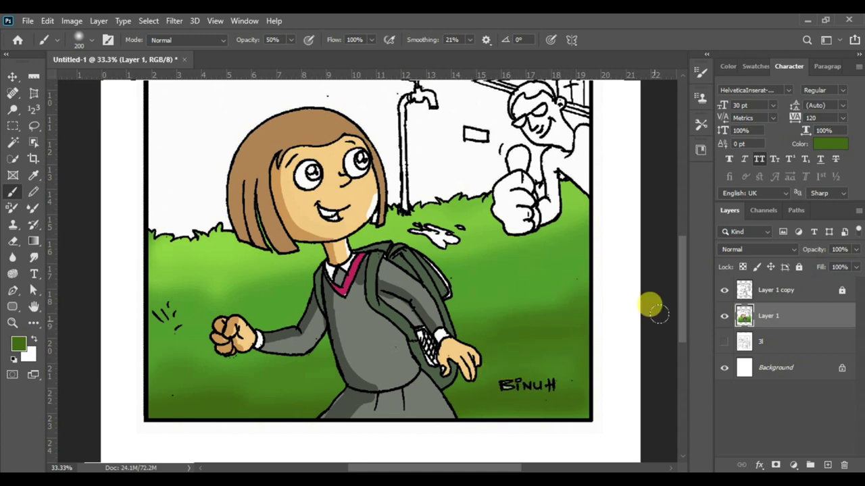
{"action": "left_click_drag", "start_coordinate": [507, 373], "coordinate": [505, 364]}
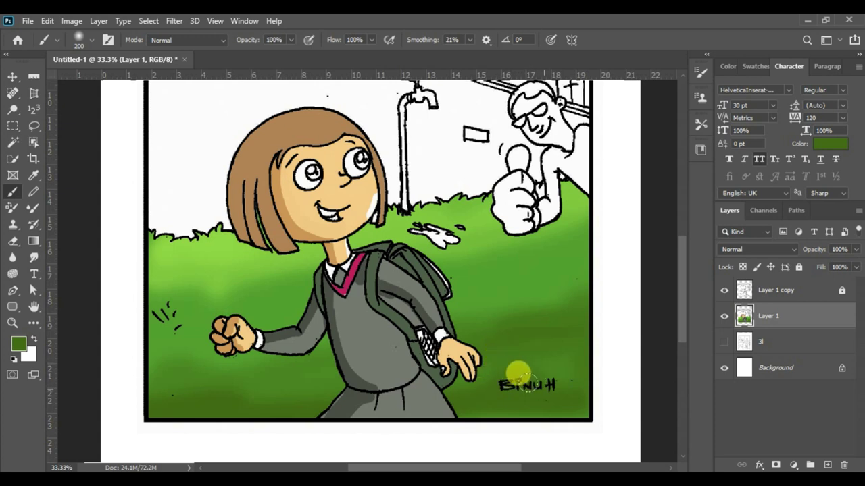
{"action": "mouse_move", "coordinate": [497, 386]}
{"action": "left_mouse_down"}
{"action": "mouse_move", "coordinate": [554, 375]}
{"action": "mouse_move", "coordinate": [482, 395]}
{"action": "mouse_move", "coordinate": [562, 367]}
{"action": "left_mouse_up"}
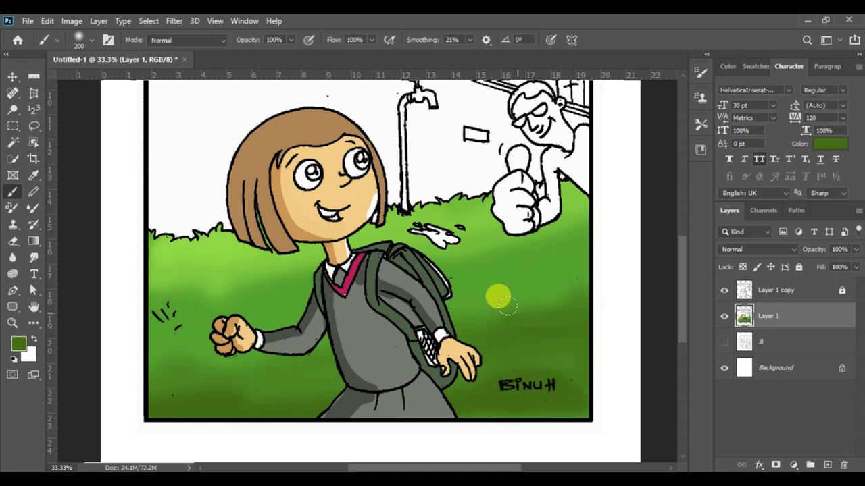
{"action": "left_click_drag", "start_coordinate": [515, 331], "coordinate": [514, 359]}
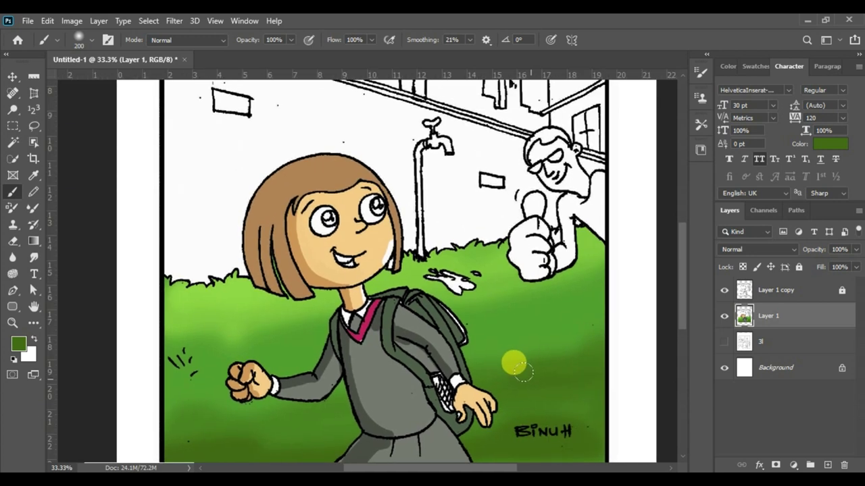
{"action": "key", "text": "ctrl+minus"}
{"action": "key", "text": "ctrl+minus"}
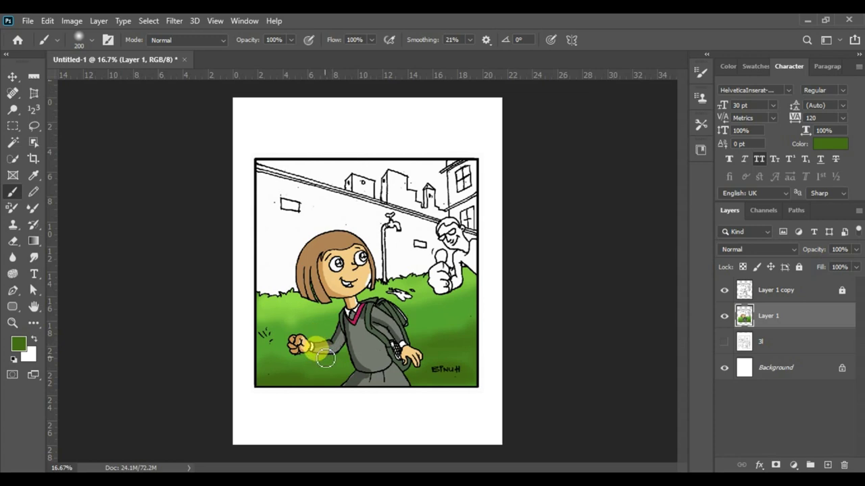
{"action": "left_click", "coordinate": [27, 23]}
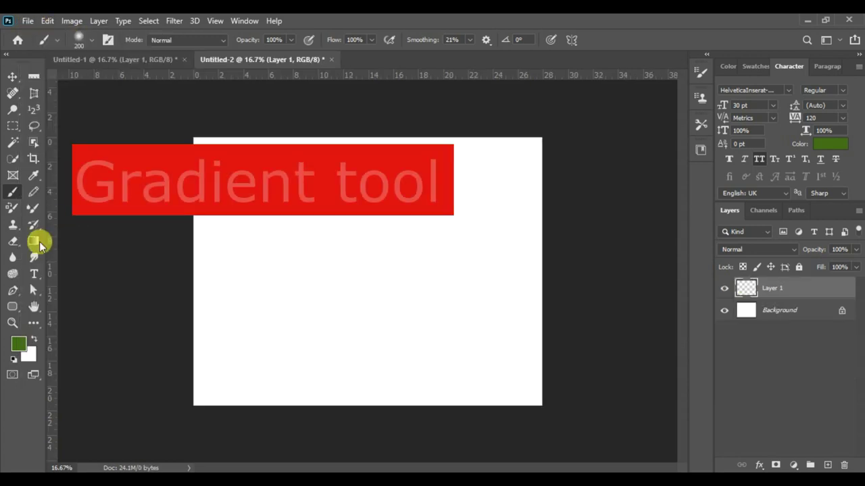
Select the Gradient Tool and open the Gradient Editor on the green-to-white Foreground to Background gradient.
{"action": "left_click", "coordinate": [34, 244]}
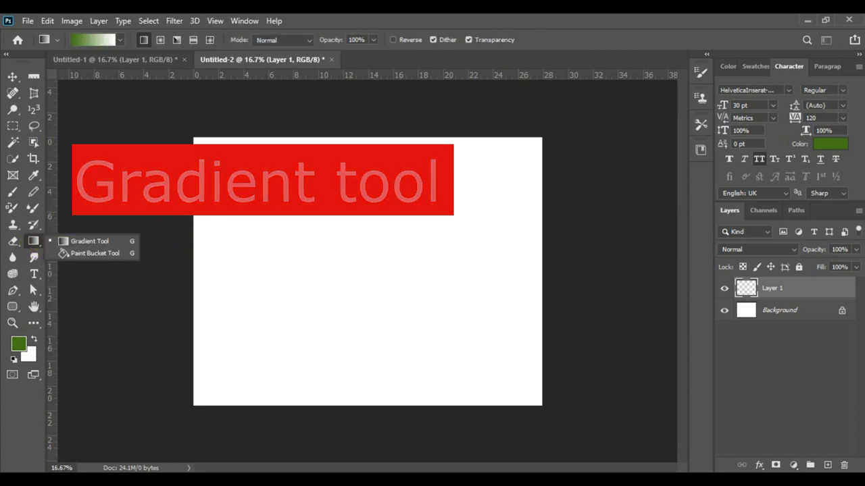
{"action": "left_click", "coordinate": [101, 242]}
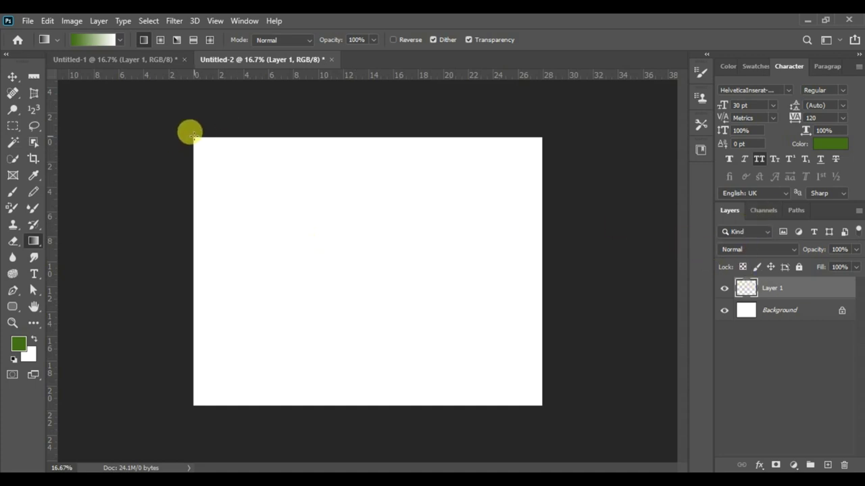
{"action": "left_click", "coordinate": [34, 243]}
{"action": "left_click", "coordinate": [37, 248]}
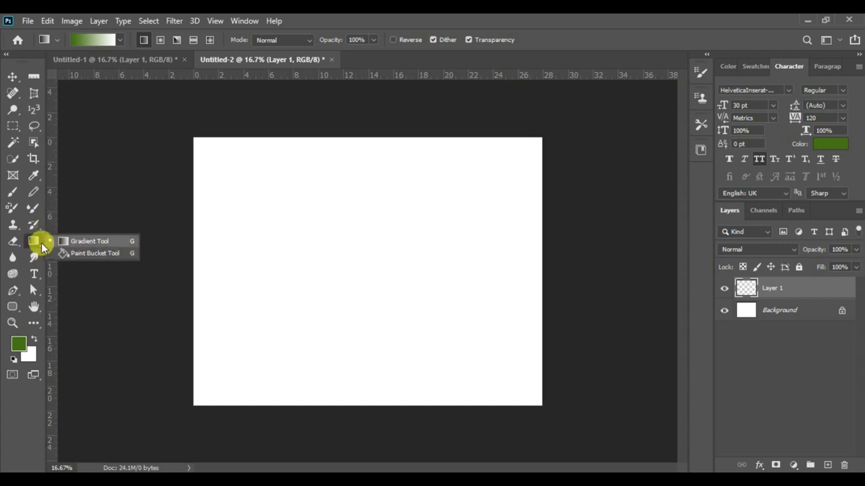
{"action": "left_click", "coordinate": [31, 243]}
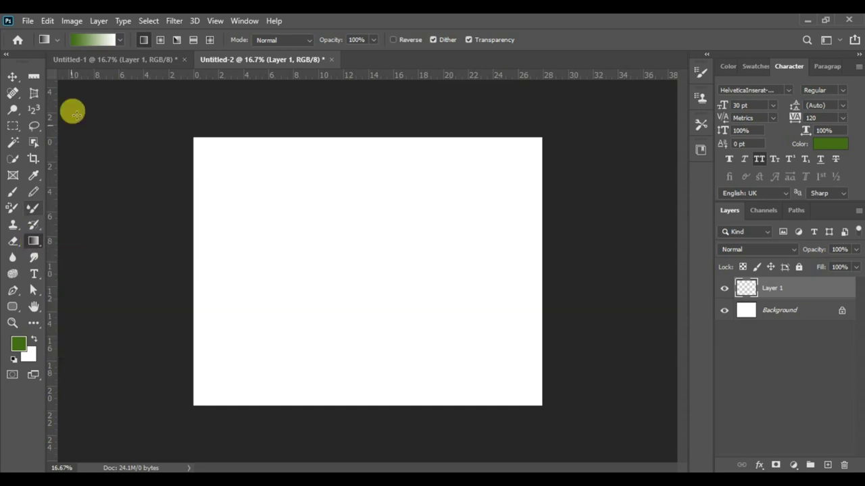
{"action": "left_click", "coordinate": [90, 39]}
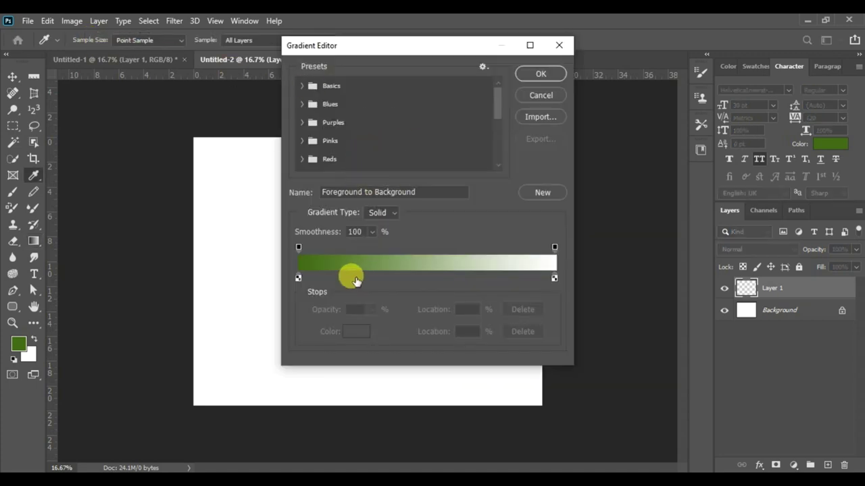
Recolour the gradient's green starting stop to a dark blue.
{"action": "left_click", "coordinate": [298, 278]}
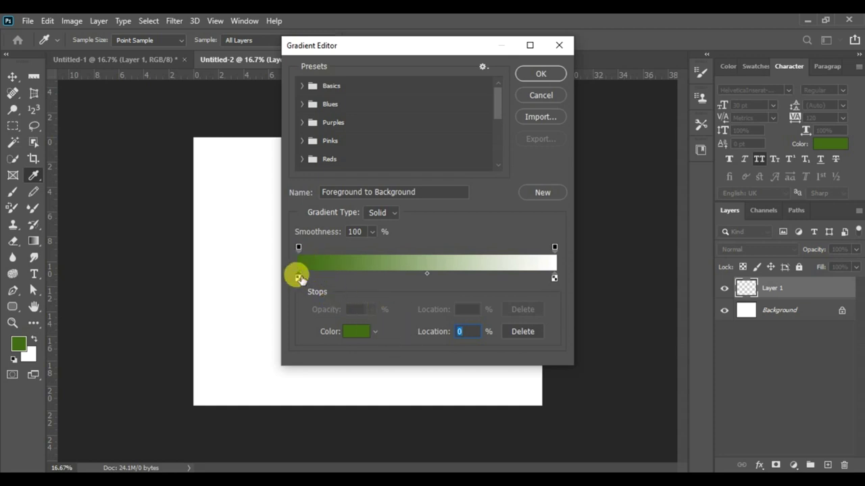
{"action": "double_click", "coordinate": [299, 277]}
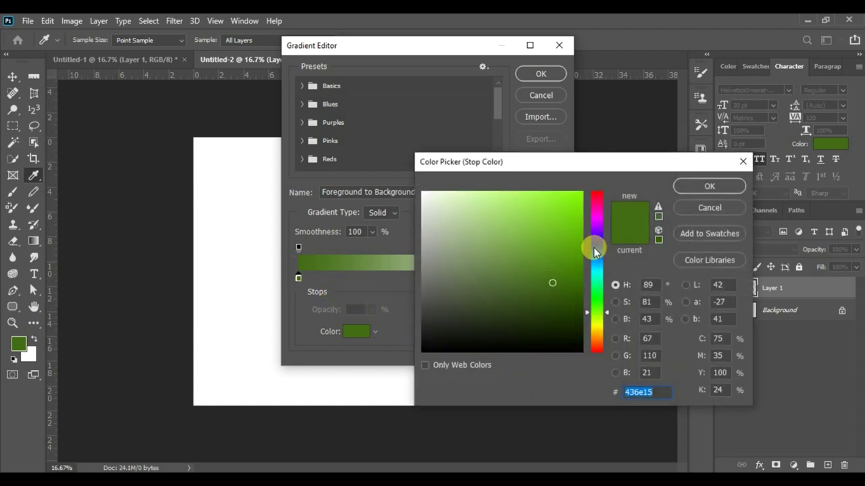
{"action": "mouse_move", "coordinate": [598, 265]}
{"action": "left_mouse_down"}
{"action": "mouse_move", "coordinate": [594, 250]}
{"action": "mouse_move", "coordinate": [604, 266]}
{"action": "left_mouse_up"}
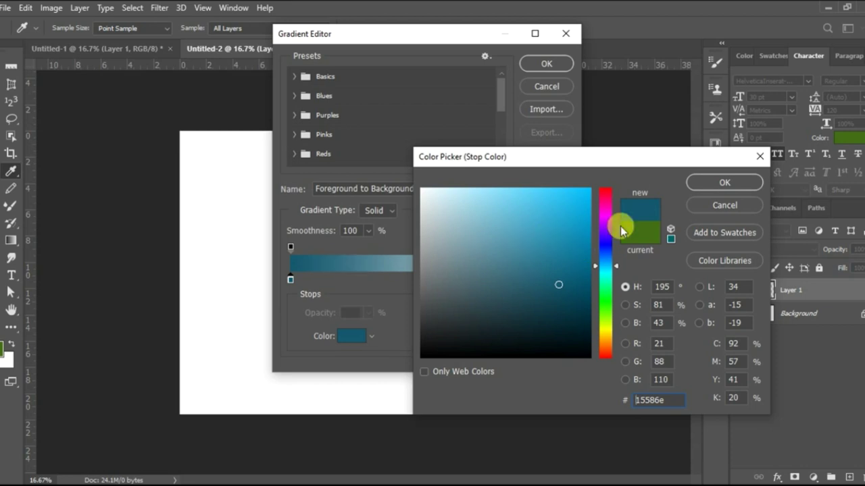
{"action": "left_click", "coordinate": [710, 183]}
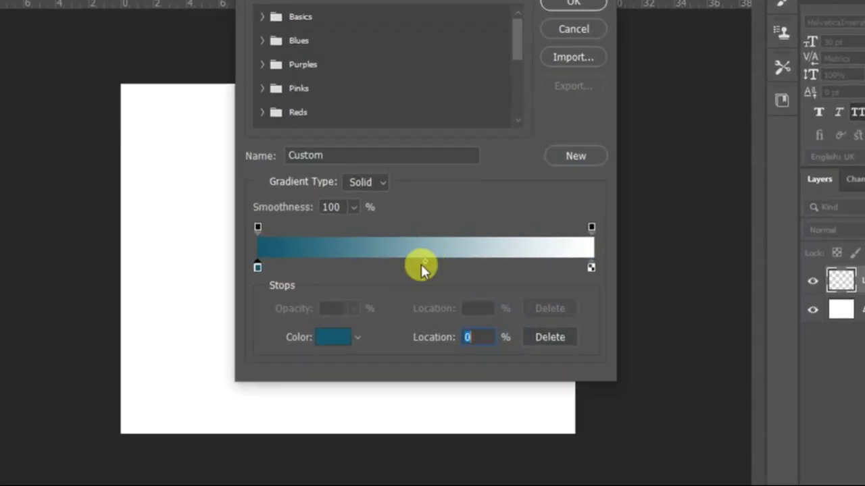
Add a green stop at 38% and a light teal stop, then remove the teal stop.
{"action": "left_click", "coordinate": [432, 266]}
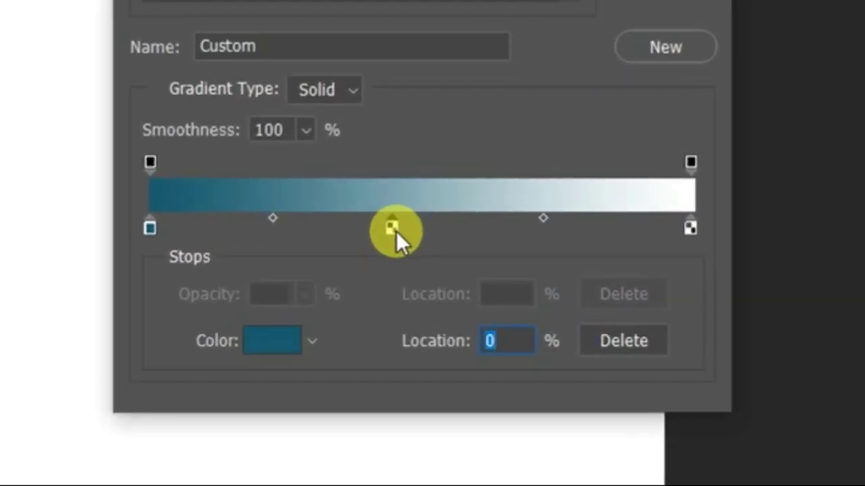
{"action": "left_click", "coordinate": [354, 227]}
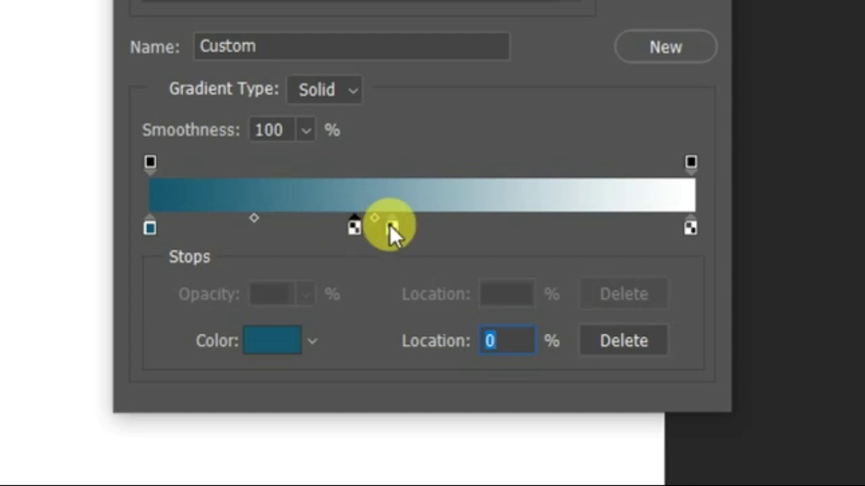
{"action": "double_click", "coordinate": [392, 228]}
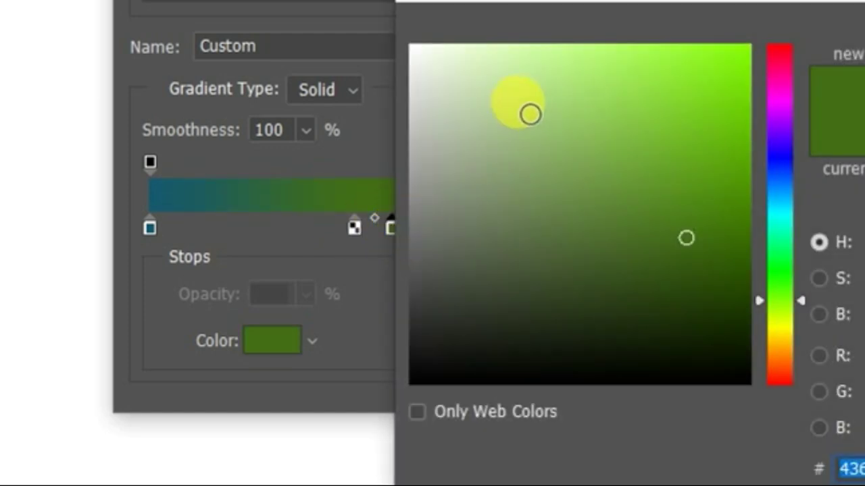
{"action": "left_click", "coordinate": [783, 217]}
{"action": "mouse_move", "coordinate": [665, 169]}
{"action": "left_mouse_down"}
{"action": "mouse_move", "coordinate": [646, 153]}
{"action": "mouse_move", "coordinate": [636, 158]}
{"action": "left_mouse_up"}
{"action": "left_click", "coordinate": [861, 48]}
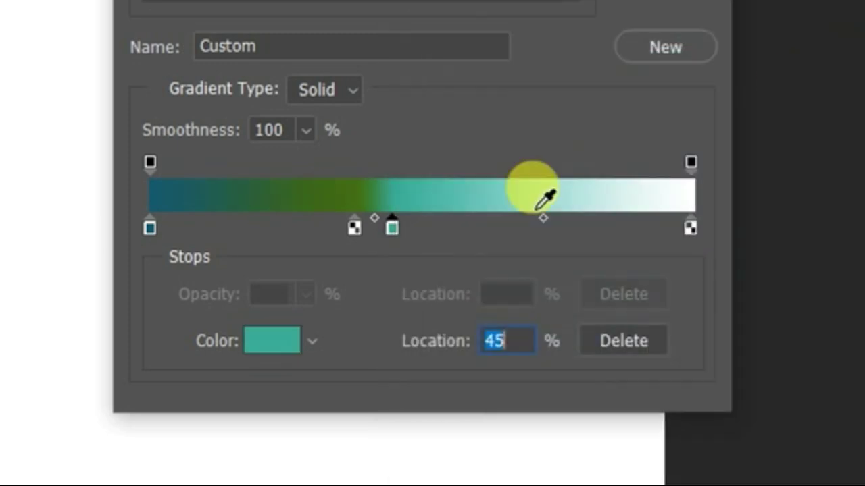
{"action": "left_click_drag", "start_coordinate": [412, 234], "coordinate": [463, 276]}
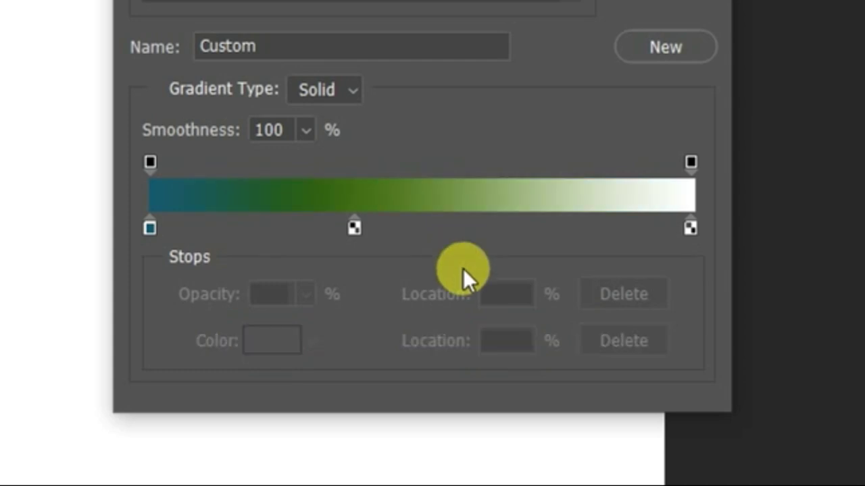
{"action": "left_click", "coordinate": [353, 227]}
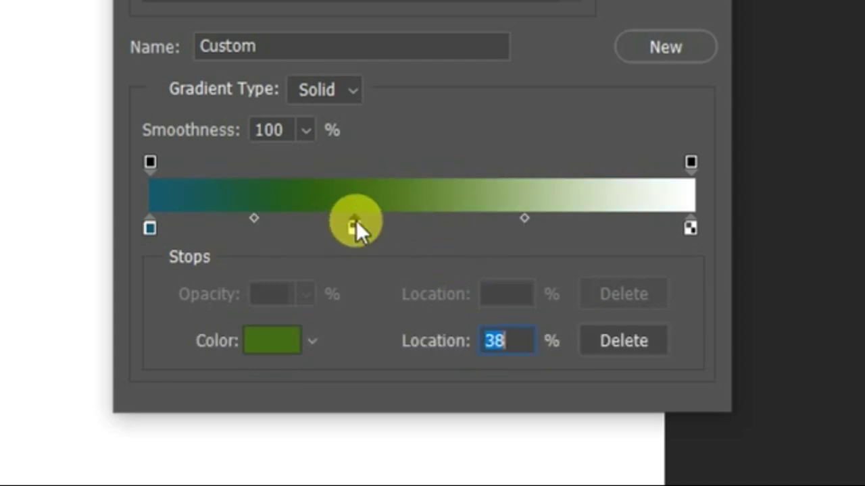
Recolour the 38% stop to teal and the end stop to green.
{"action": "double_click", "coordinate": [354, 226]}
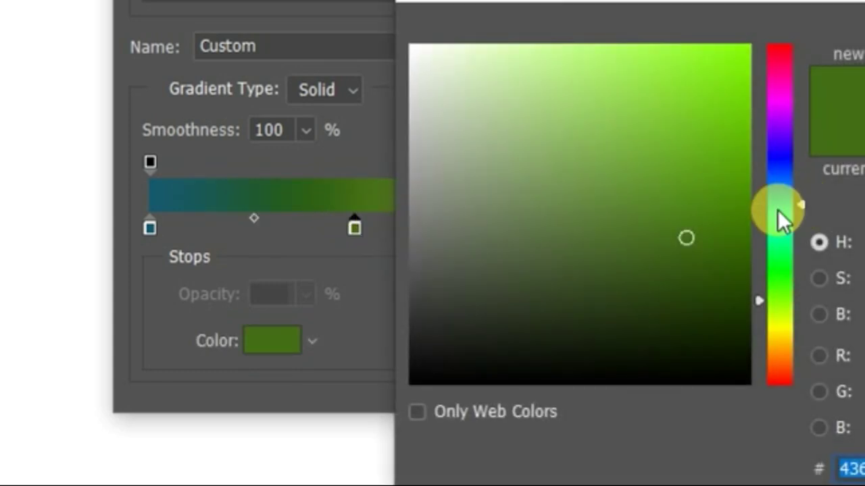
{"action": "left_click", "coordinate": [777, 210]}
{"action": "key", "text": "Return"}
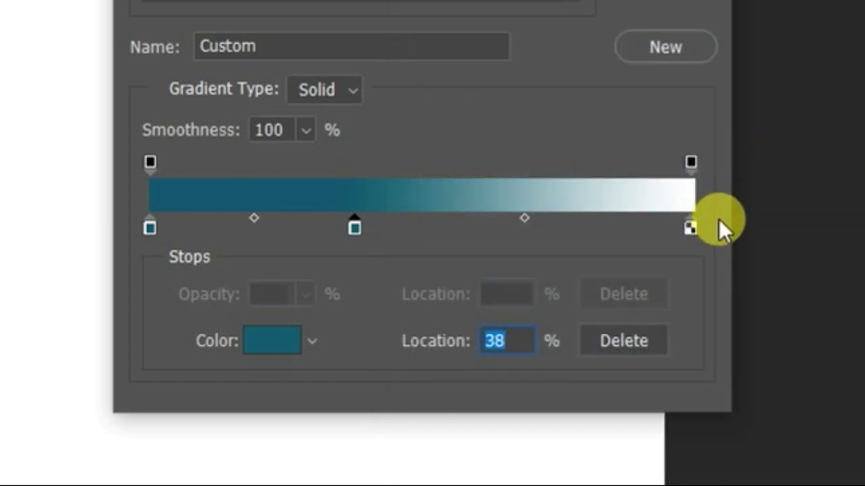
{"action": "double_click", "coordinate": [690, 230]}
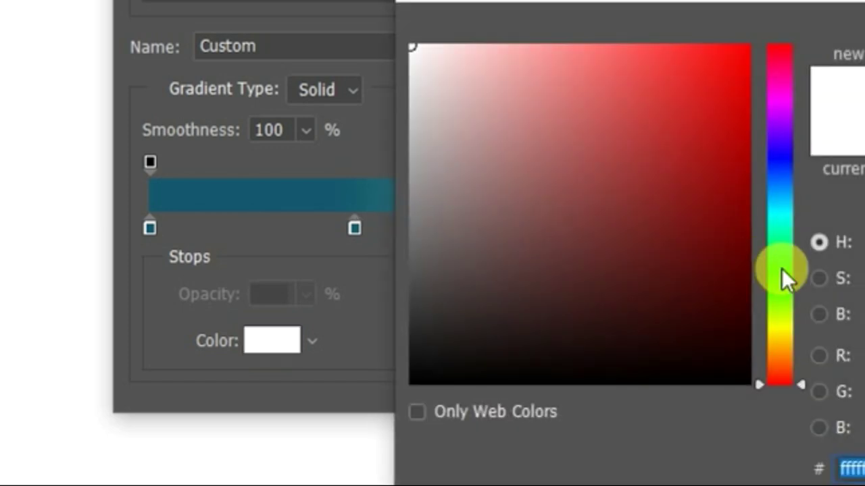
{"action": "left_click", "coordinate": [781, 270]}
{"action": "left_click", "coordinate": [856, 102]}
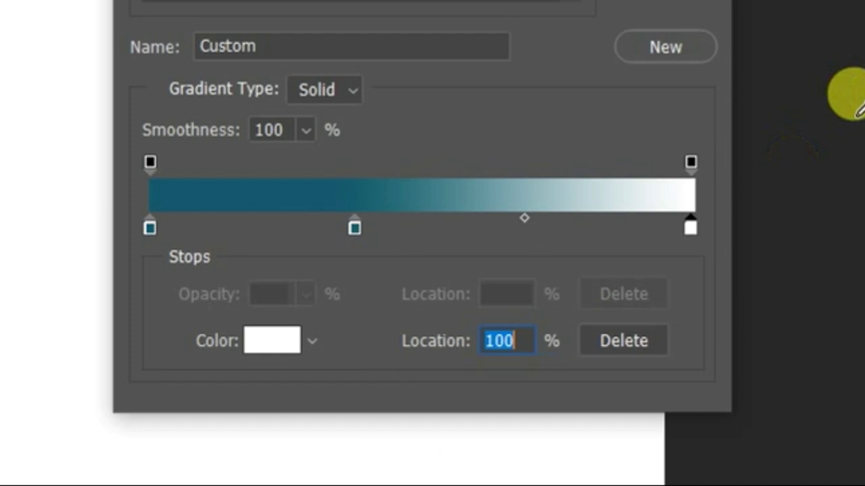
{"action": "double_click", "coordinate": [691, 229]}
{"action": "left_click", "coordinate": [691, 227]}
{"action": "left_click", "coordinate": [687, 178]}
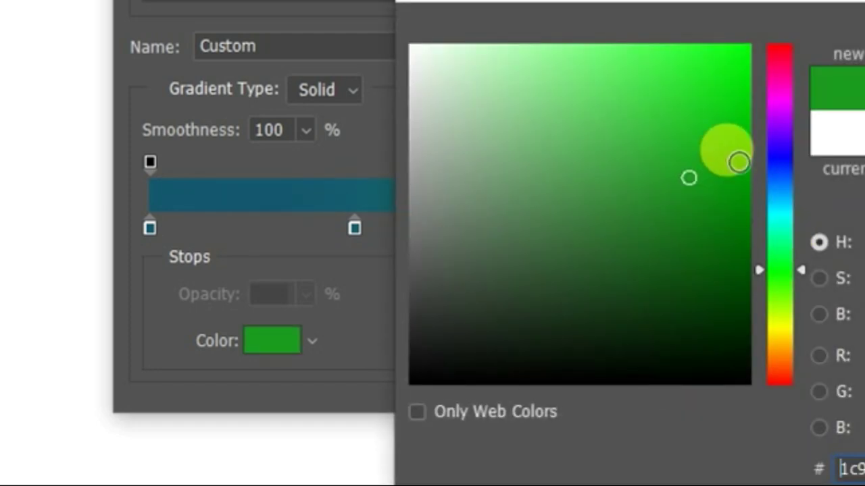
{"action": "key", "text": "Return"}
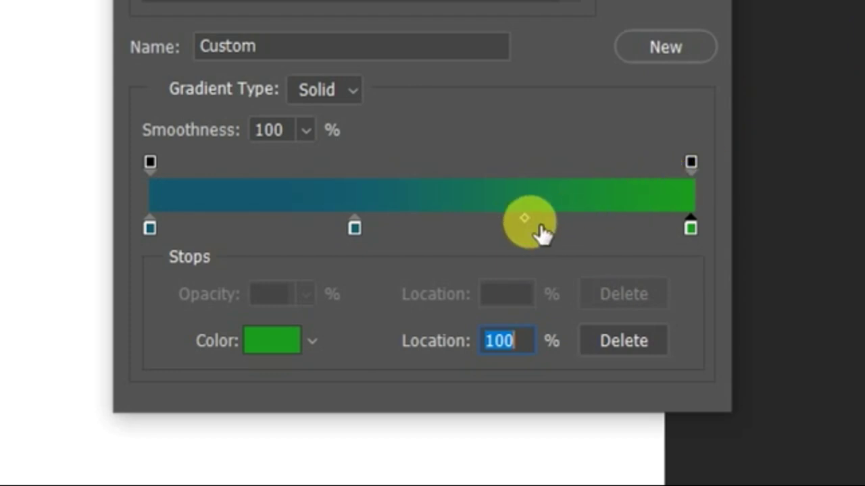
Add a bright light-green colour stop at about 79%.
{"action": "left_click", "coordinate": [621, 227]}
{"action": "double_click", "coordinate": [621, 227]}
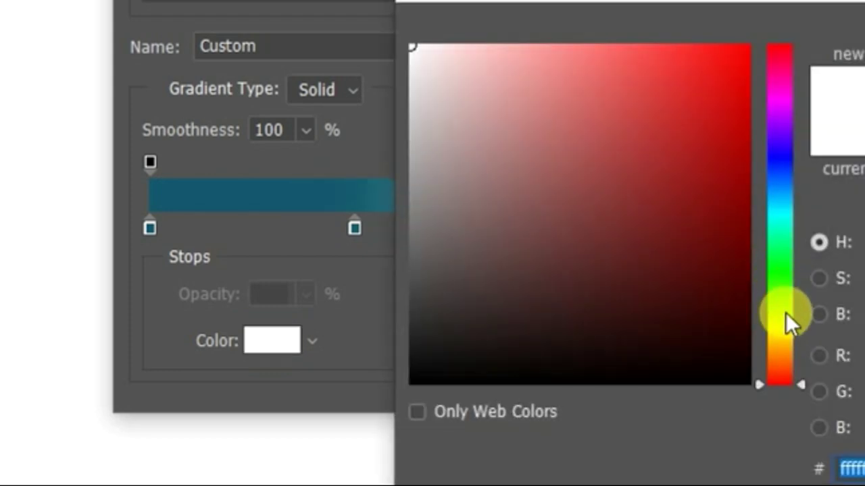
{"action": "left_click", "coordinate": [778, 317]}
{"action": "left_click_drag", "start_coordinate": [783, 295], "coordinate": [785, 289]}
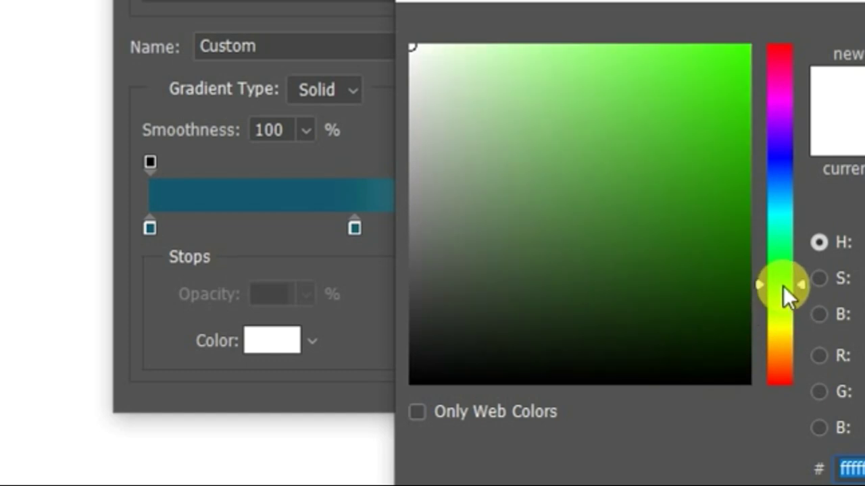
{"action": "left_click", "coordinate": [650, 87]}
{"action": "key", "text": "Return"}
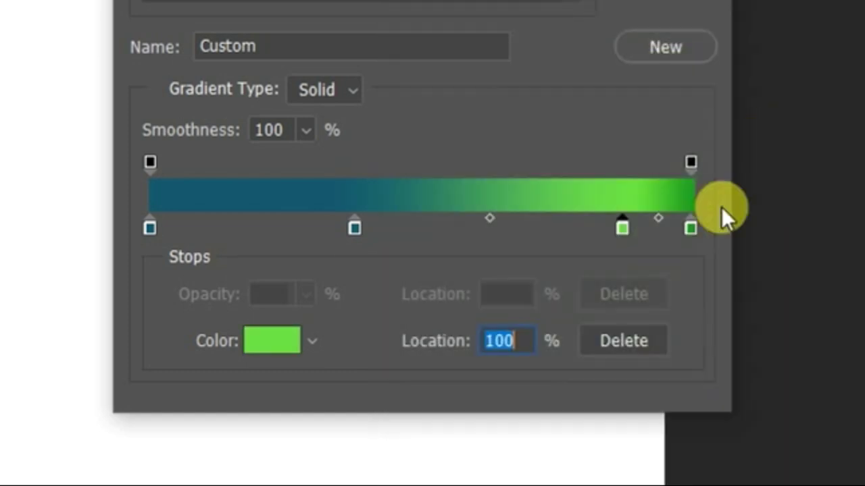
{"action": "left_click_drag", "start_coordinate": [601, 227], "coordinate": [585, 233]}
Remove the stray stop, move the teal stop to 45%, adjust the midpoint, and accept the gradient.
{"action": "left_click_drag", "start_coordinate": [475, 233], "coordinate": [466, 264]}
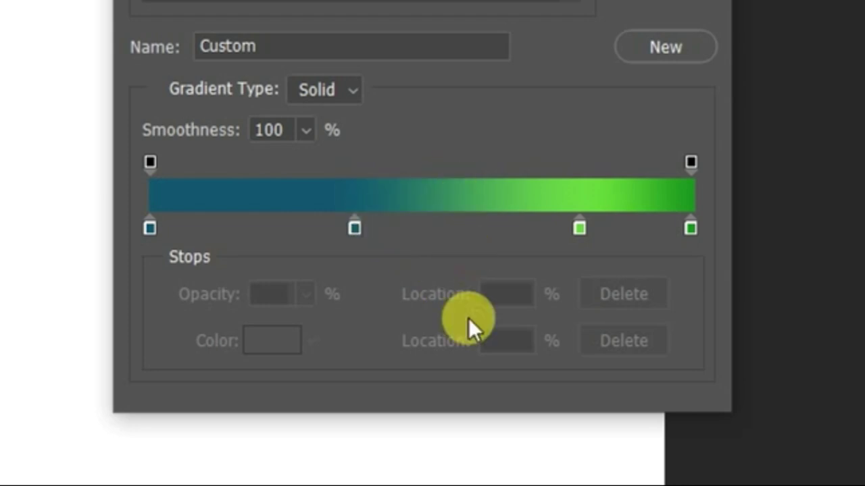
{"action": "left_click_drag", "start_coordinate": [356, 227], "coordinate": [397, 239]}
{"action": "mouse_move", "coordinate": [489, 219]}
{"action": "left_mouse_down"}
{"action": "mouse_move", "coordinate": [510, 220]}
{"action": "mouse_move", "coordinate": [488, 232]}
{"action": "left_mouse_up"}
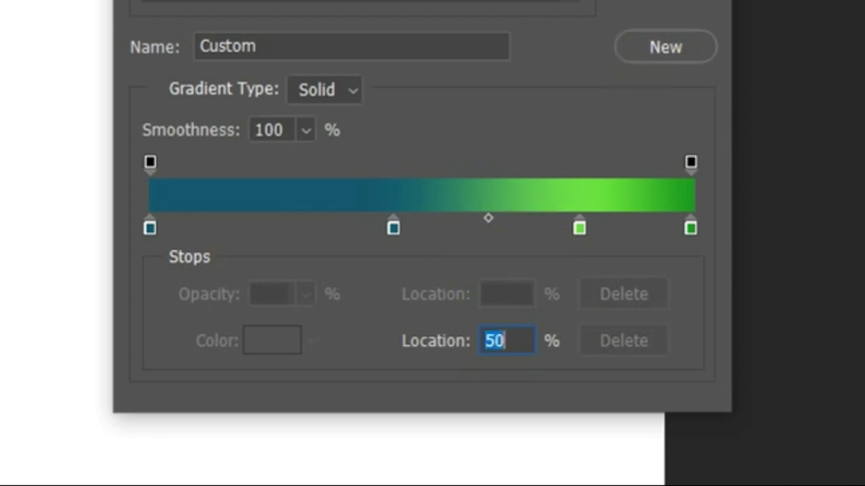
{"action": "key", "text": "Return"}
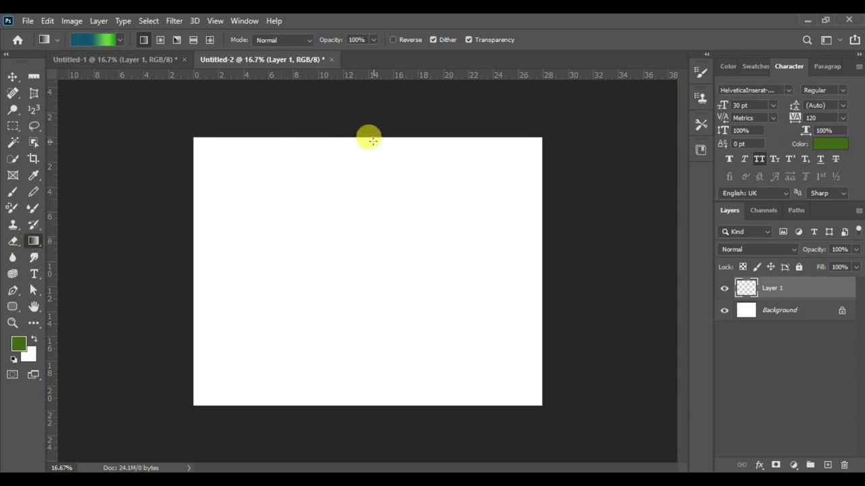
Fill Layer 1 with a top-to-bottom linear teal-to-green gradient after testing a radial version.
{"action": "left_click_drag", "start_coordinate": [366, 141], "coordinate": [365, 405]}
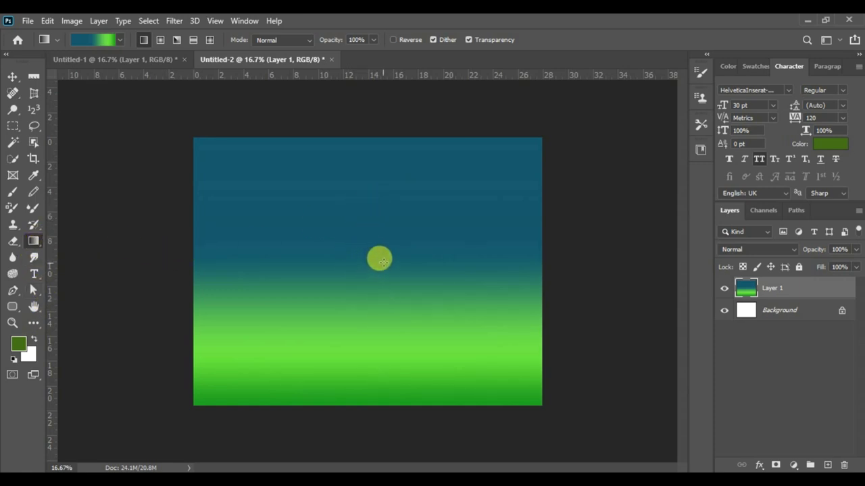
{"action": "left_click", "coordinate": [161, 41]}
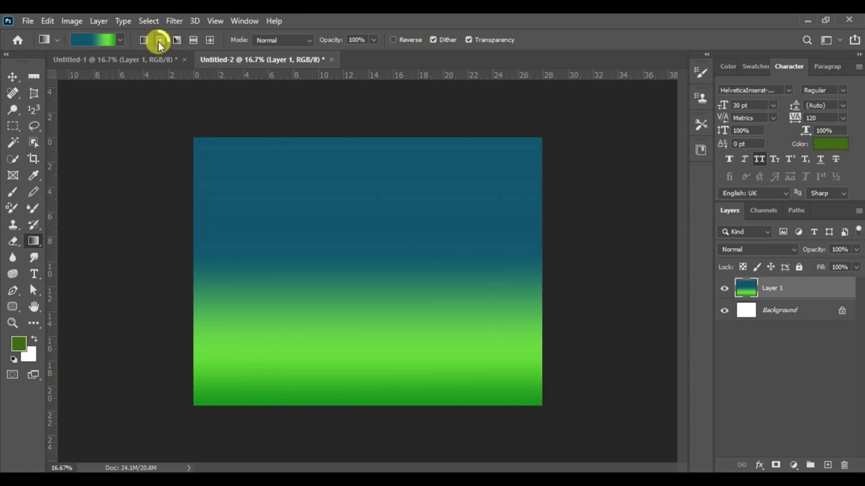
{"action": "left_click_drag", "start_coordinate": [358, 140], "coordinate": [369, 379]}
{"action": "left_click_drag", "start_coordinate": [370, 234], "coordinate": [370, 293]}
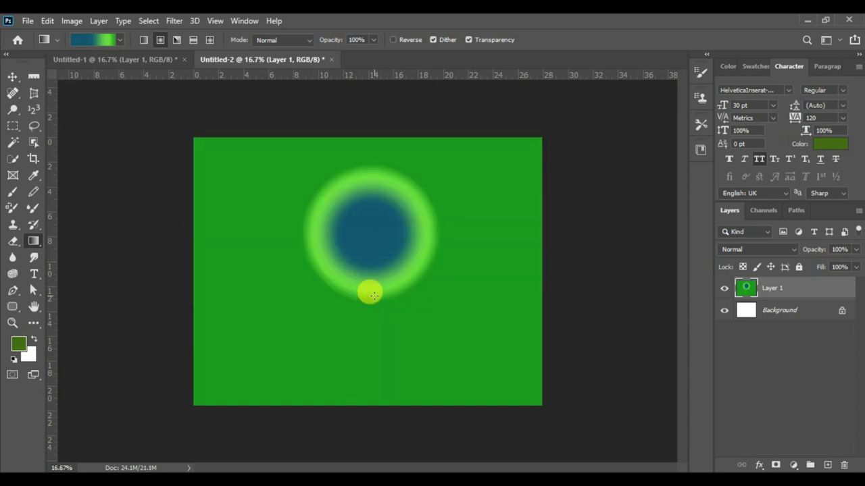
{"action": "left_click", "coordinate": [144, 41]}
{"action": "left_click_drag", "start_coordinate": [363, 143], "coordinate": [369, 367]}
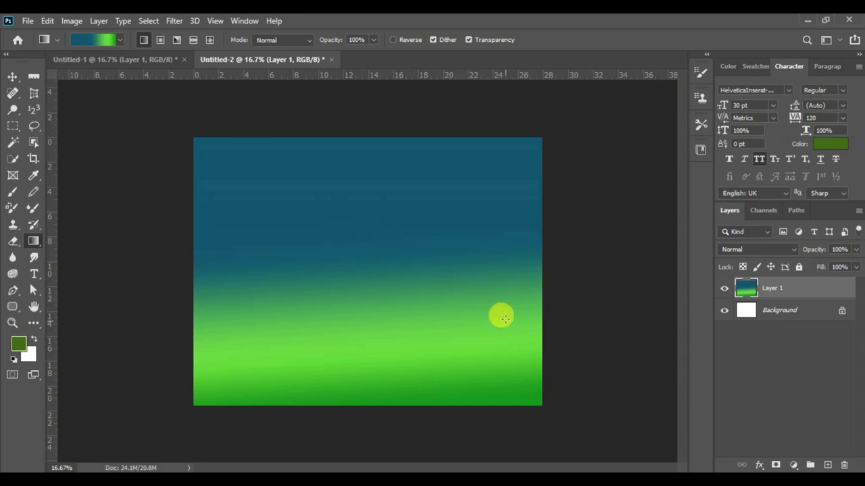
Hide the gradient Layer 1, add an empty Layer 2, and switch to the Brush.
{"action": "left_click", "coordinate": [724, 288]}
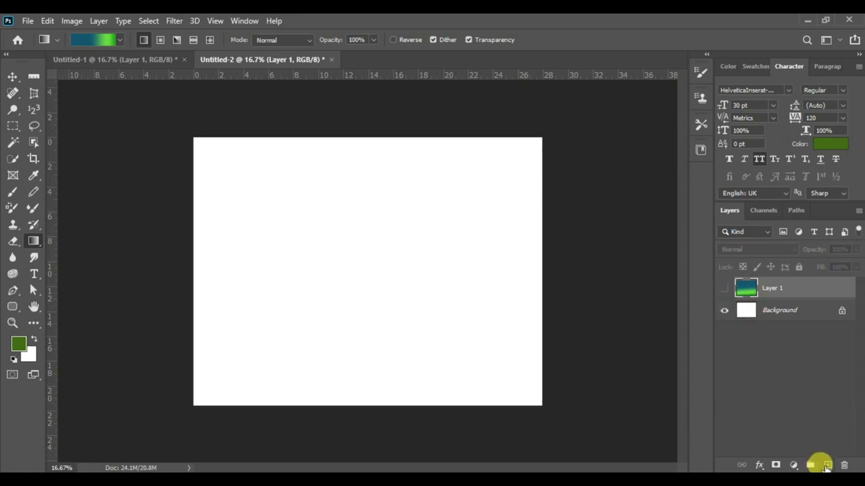
{"action": "left_click", "coordinate": [828, 466]}
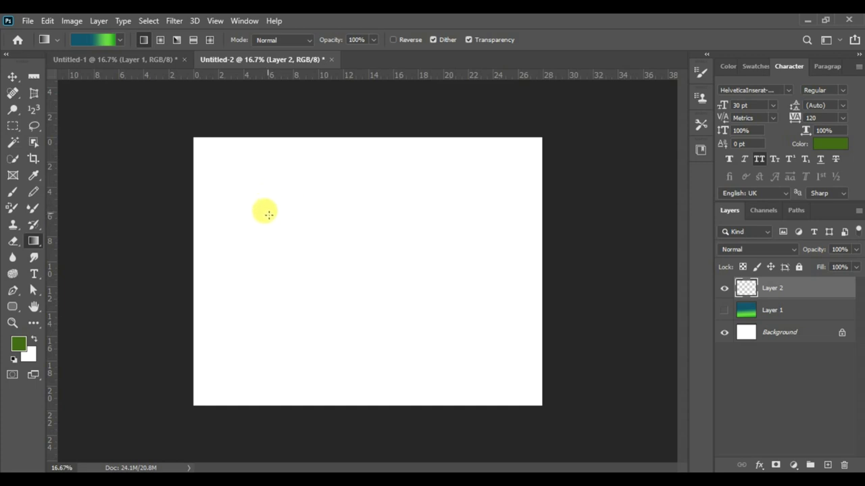
{"action": "key", "text": "b"}
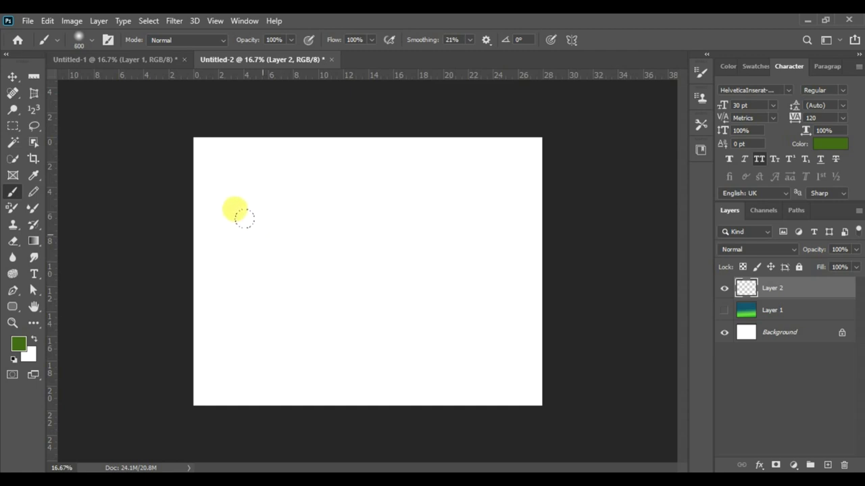
Set the foreground colour to sky blue #3790dc.
{"action": "left_click", "coordinate": [19, 343]}
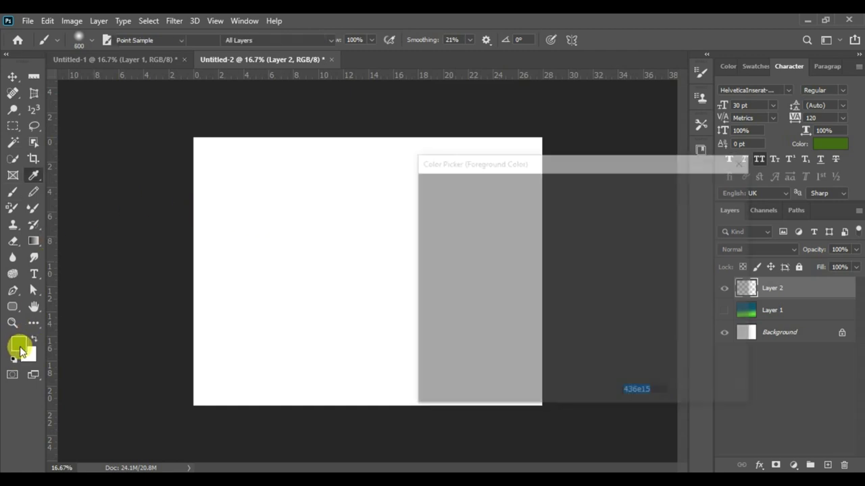
{"action": "left_click", "coordinate": [599, 240]}
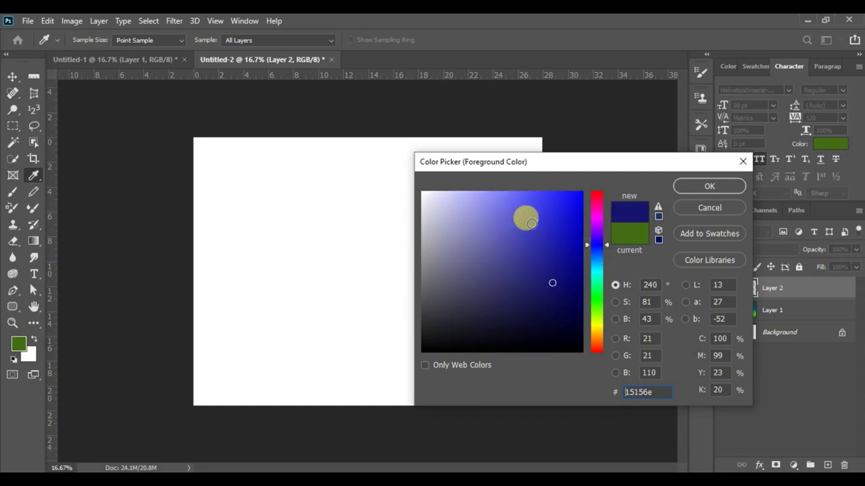
{"action": "left_click", "coordinate": [588, 254]}
{"action": "left_click", "coordinate": [523, 207]}
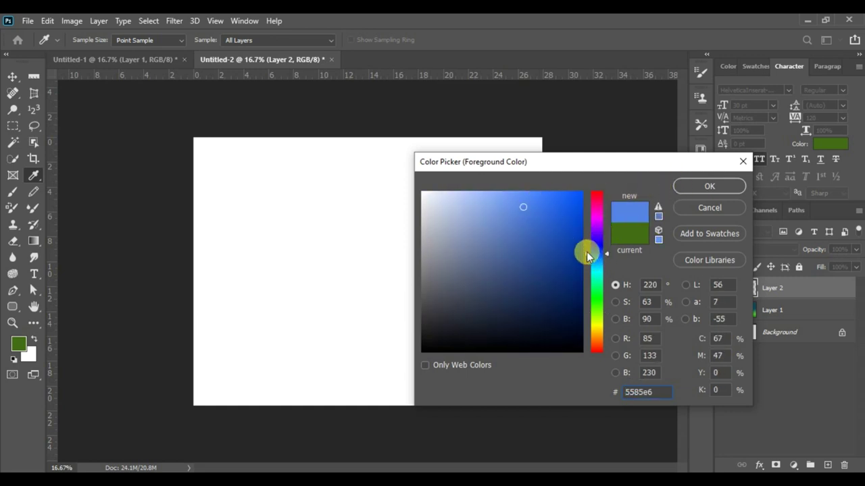
{"action": "left_click", "coordinate": [587, 259]}
{"action": "left_click", "coordinate": [542, 214]}
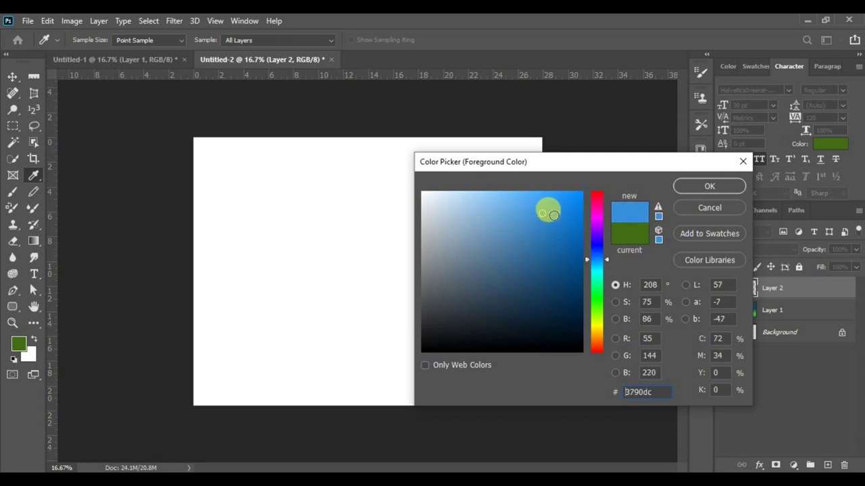
{"action": "left_click", "coordinate": [709, 187]}
{"action": "key", "text": "b"}
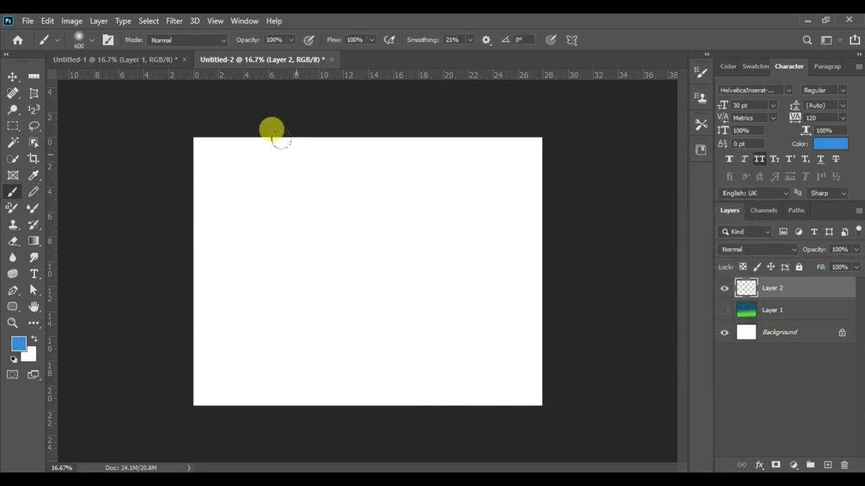
Enlarge the soft brush to 800 px, paint a blue patch top-left, and set opacity to 50%.
{"action": "key", "text": "bracketright"}
{"action": "key", "text": "bracketright"}
{"action": "mouse_move", "coordinate": [207, 131]}
{"action": "left_mouse_down"}
{"action": "mouse_move", "coordinate": [194, 137]}
{"action": "mouse_move", "coordinate": [178, 122]}
{"action": "mouse_move", "coordinate": [234, 117]}
{"action": "mouse_move", "coordinate": [252, 103]}
{"action": "mouse_move", "coordinate": [296, 139]}
{"action": "mouse_move", "coordinate": [336, 132]}
{"action": "mouse_move", "coordinate": [290, 158]}
{"action": "left_mouse_up"}
{"action": "key", "text": "5"}
{"action": "left_click", "coordinate": [35, 307]}
Paint soft, dull purple along the top of the canvas.
{"action": "left_click", "coordinate": [17, 346]}
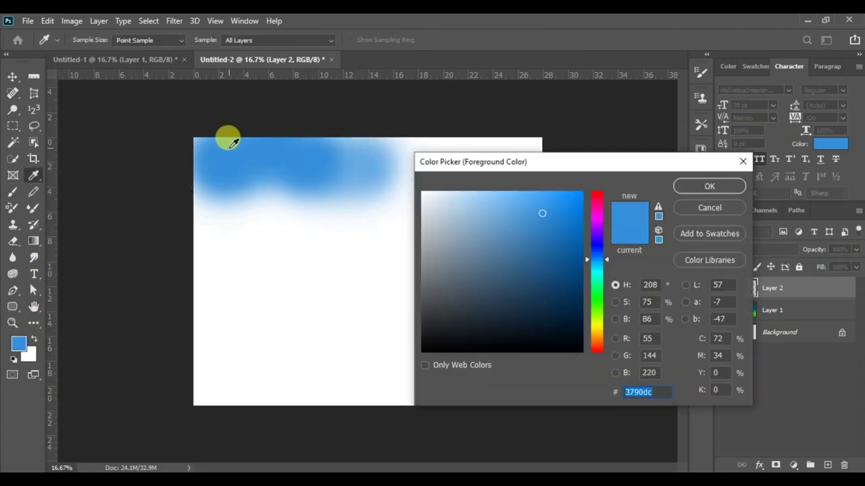
{"action": "left_click", "coordinate": [593, 231]}
{"action": "left_click", "coordinate": [499, 238]}
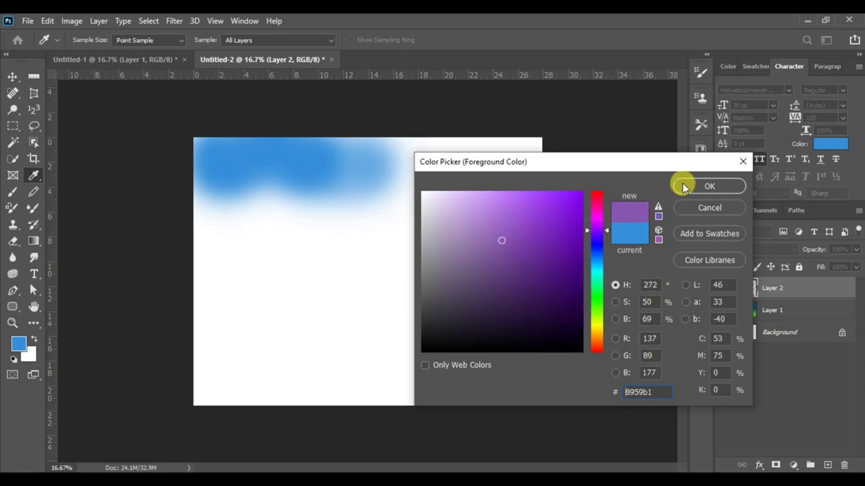
{"action": "left_click", "coordinate": [708, 187]}
{"action": "key", "text": "h"}
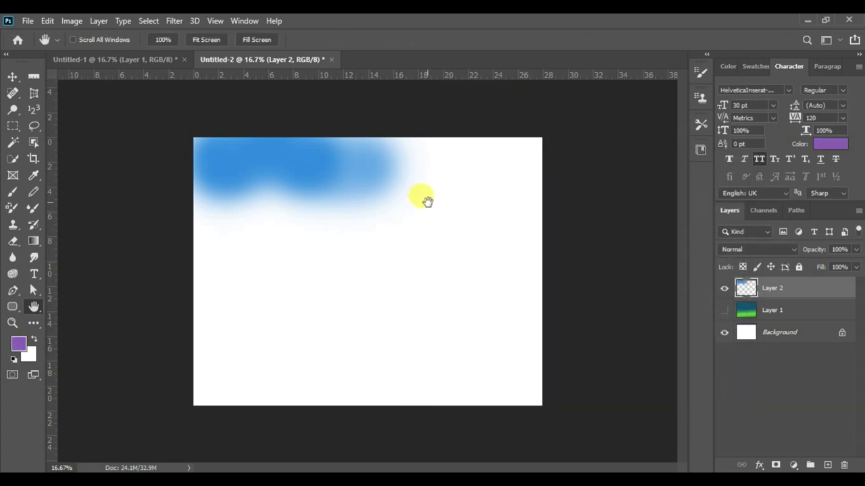
{"action": "key", "text": "b"}
{"action": "mouse_move", "coordinate": [394, 167]}
{"action": "left_mouse_down"}
{"action": "mouse_move", "coordinate": [386, 138]}
{"action": "mouse_move", "coordinate": [398, 143]}
{"action": "mouse_move", "coordinate": [419, 129]}
{"action": "mouse_move", "coordinate": [465, 137]}
{"action": "mouse_move", "coordinate": [468, 127]}
{"action": "mouse_move", "coordinate": [390, 143]}
{"action": "mouse_move", "coordinate": [507, 128]}
{"action": "mouse_move", "coordinate": [503, 144]}
{"action": "mouse_move", "coordinate": [440, 154]}
{"action": "mouse_move", "coordinate": [452, 166]}
{"action": "mouse_move", "coordinate": [496, 170]}
{"action": "mouse_move", "coordinate": [495, 179]}
{"action": "mouse_move", "coordinate": [482, 171]}
{"action": "mouse_move", "coordinate": [450, 196]}
{"action": "mouse_move", "coordinate": [462, 174]}
{"action": "mouse_move", "coordinate": [498, 167]}
{"action": "mouse_move", "coordinate": [501, 204]}
{"action": "mouse_move", "coordinate": [401, 191]}
{"action": "mouse_move", "coordinate": [304, 204]}
{"action": "left_mouse_up"}
At 20% opacity, blend faint purple and Alt-sampled blue across the sky band.
{"action": "key", "text": "2"}
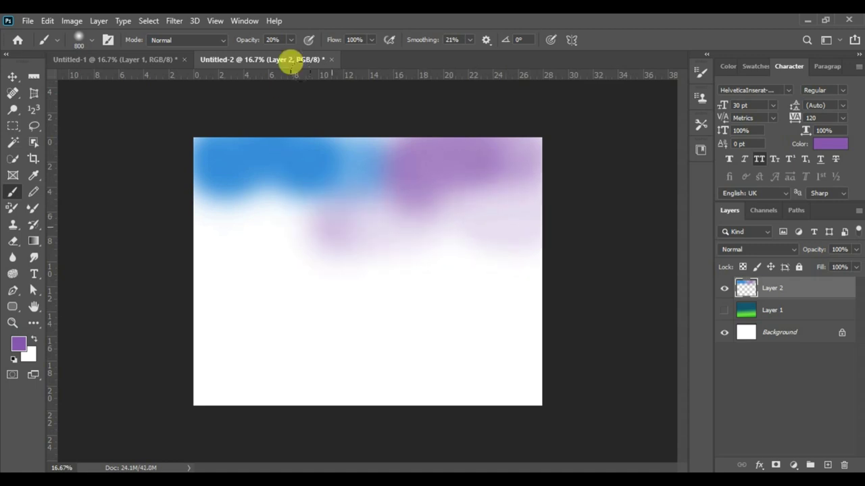
{"action": "mouse_move", "coordinate": [310, 167]}
{"action": "left_mouse_down"}
{"action": "mouse_move", "coordinate": [347, 162]}
{"action": "mouse_move", "coordinate": [247, 181]}
{"action": "mouse_move", "coordinate": [266, 185]}
{"action": "mouse_move", "coordinate": [313, 169]}
{"action": "left_mouse_up"}
{"action": "mouse_move", "coordinate": [236, 189]}
{"action": "left_mouse_down"}
{"action": "mouse_move", "coordinate": [207, 195]}
{"action": "mouse_move", "coordinate": [214, 202]}
{"action": "mouse_move", "coordinate": [249, 178]}
{"action": "mouse_move", "coordinate": [291, 196]}
{"action": "mouse_move", "coordinate": [249, 219]}
{"action": "mouse_move", "coordinate": [238, 168]}
{"action": "left_mouse_up"}
{"action": "left_click", "coordinate": [232, 162], "text": "alt"}
{"action": "left_click_drag", "start_coordinate": [196, 210], "coordinate": [166, 179]}
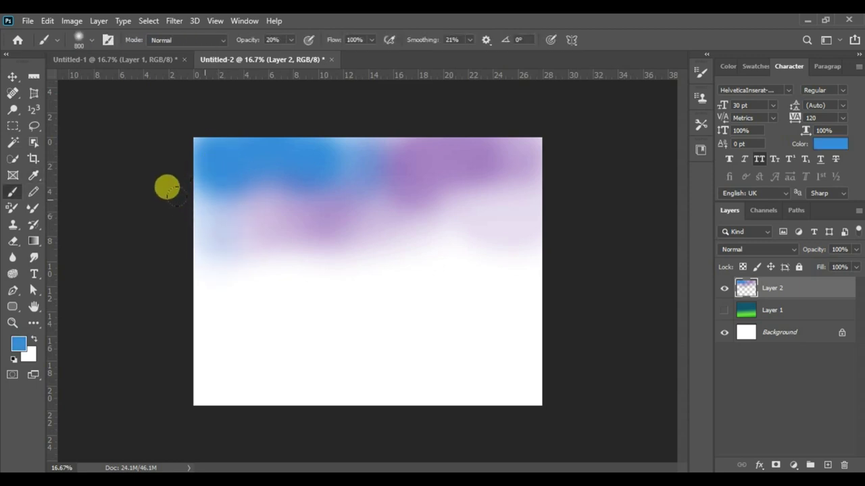
{"action": "mouse_move", "coordinate": [364, 187]}
{"action": "left_mouse_down"}
{"action": "mouse_move", "coordinate": [498, 193]}
{"action": "mouse_move", "coordinate": [444, 185]}
{"action": "mouse_move", "coordinate": [477, 176]}
{"action": "mouse_move", "coordinate": [490, 160]}
{"action": "mouse_move", "coordinate": [510, 212]}
{"action": "mouse_move", "coordinate": [485, 192]}
{"action": "mouse_move", "coordinate": [481, 125]}
{"action": "mouse_move", "coordinate": [342, 126]}
{"action": "mouse_move", "coordinate": [454, 106]}
{"action": "left_mouse_up"}
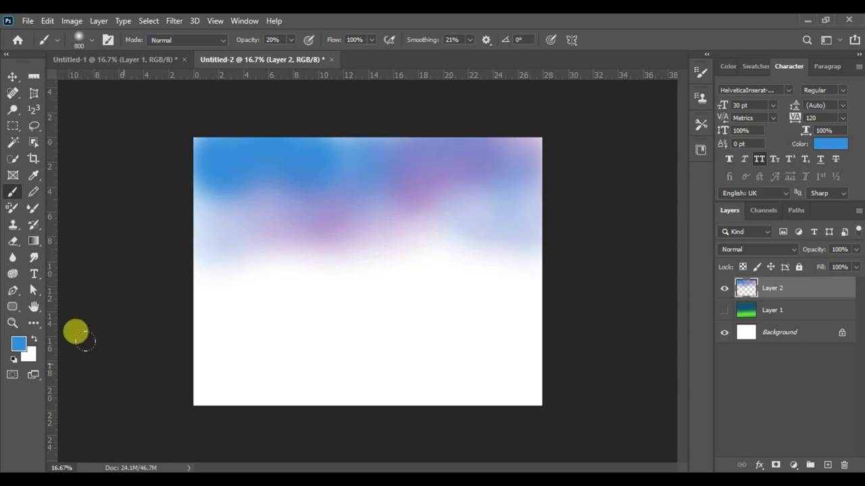
{"action": "left_click", "coordinate": [19, 344]}
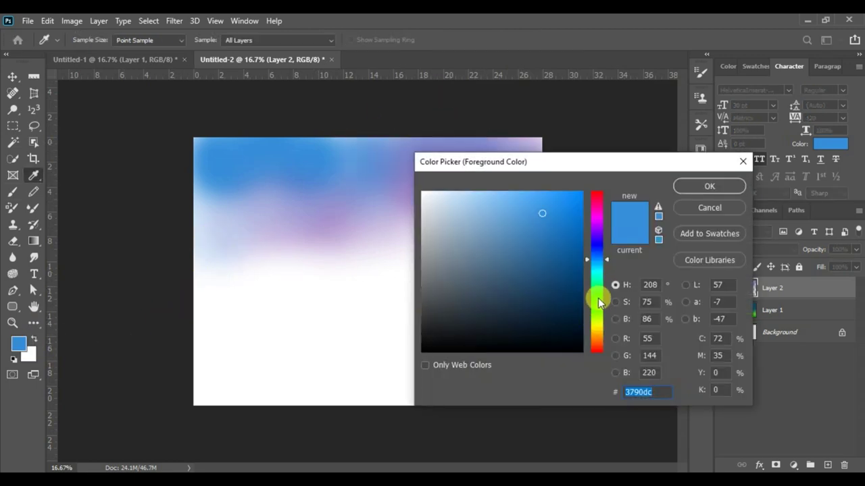
Paint grass green 27a539 across the canvas bottom with a 1100 px brush at 100% opacity.
{"action": "left_click", "coordinate": [598, 298]}
{"action": "left_click", "coordinate": [544, 248]}
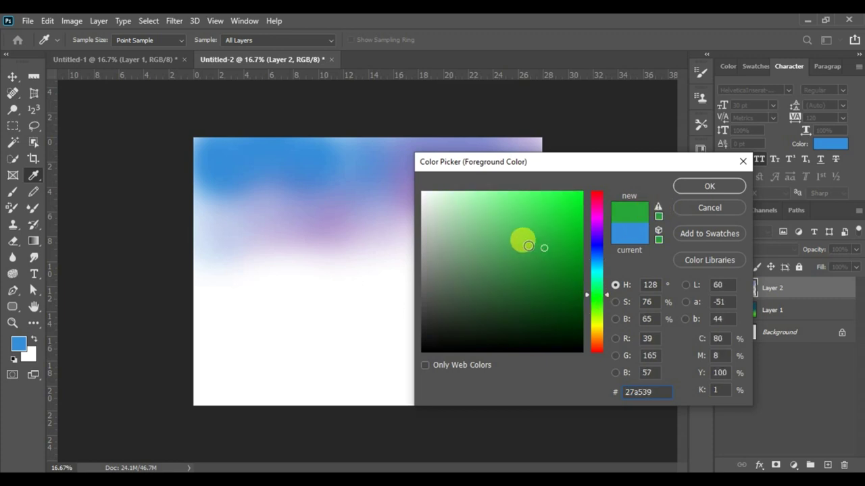
{"action": "left_click", "coordinate": [683, 186]}
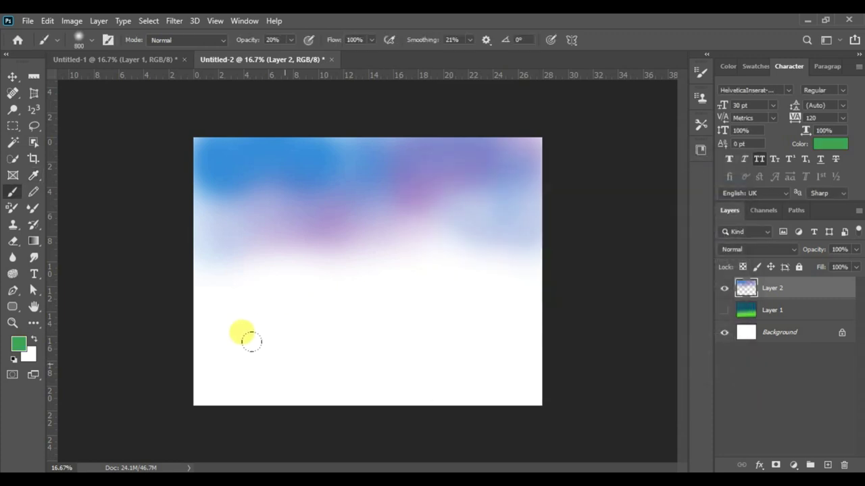
{"action": "key", "text": "bracketright"}
{"action": "key", "text": "bracketright"}
{"action": "key", "text": "bracketright"}
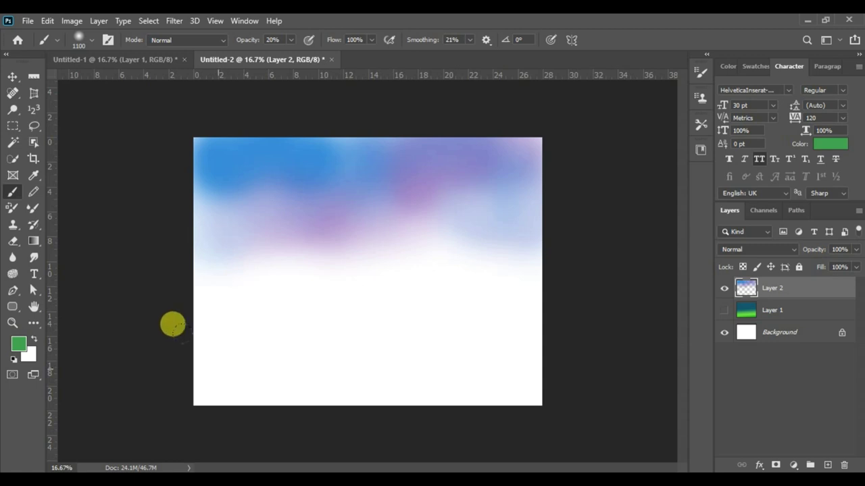
{"action": "key", "text": "0"}
{"action": "mouse_move", "coordinate": [180, 337]}
{"action": "left_mouse_down"}
{"action": "mouse_move", "coordinate": [475, 334]}
{"action": "mouse_move", "coordinate": [516, 350]}
{"action": "left_mouse_up"}
{"action": "mouse_move", "coordinate": [383, 369]}
{"action": "left_mouse_down"}
{"action": "mouse_move", "coordinate": [143, 351]}
{"action": "mouse_move", "coordinate": [142, 333]}
{"action": "left_mouse_up"}
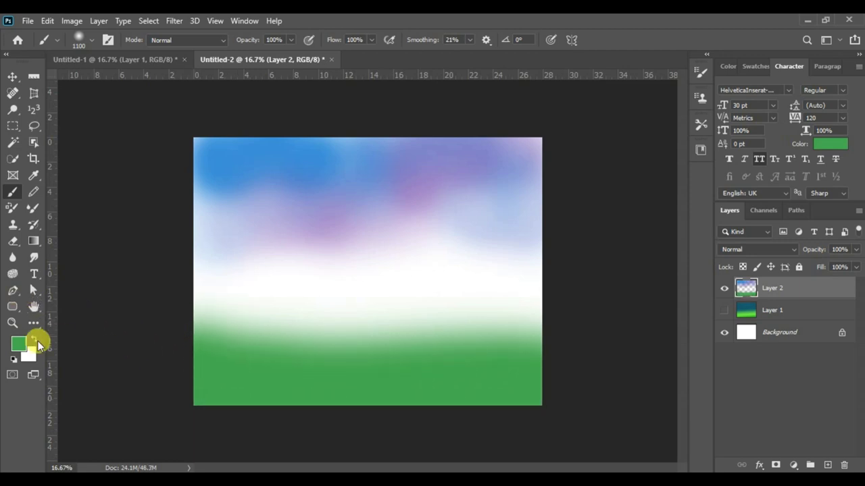
Darken the bottom edge of the grass with a dark green.
{"action": "left_click", "coordinate": [17, 344]}
{"action": "left_click", "coordinate": [540, 325]}
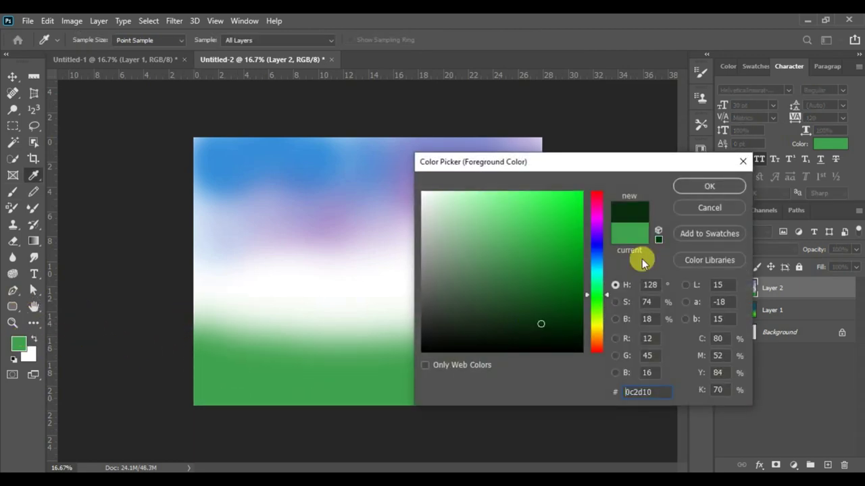
{"action": "left_click", "coordinate": [689, 187]}
{"action": "mouse_move", "coordinate": [233, 368]}
{"action": "left_mouse_down"}
{"action": "mouse_move", "coordinate": [204, 387]}
{"action": "mouse_move", "coordinate": [245, 394]}
{"action": "mouse_move", "coordinate": [417, 378]}
{"action": "mouse_move", "coordinate": [502, 385]}
{"action": "left_mouse_up"}
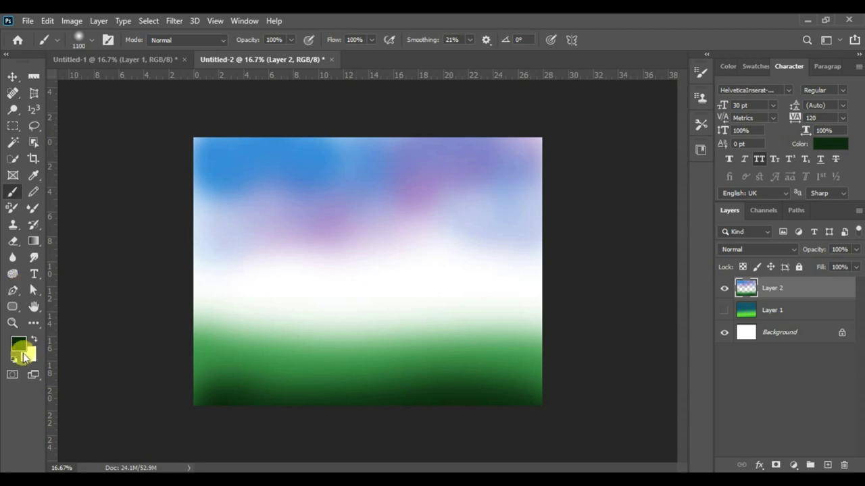
Set the foreground colour to a light yellow-green.
{"action": "left_click", "coordinate": [20, 345]}
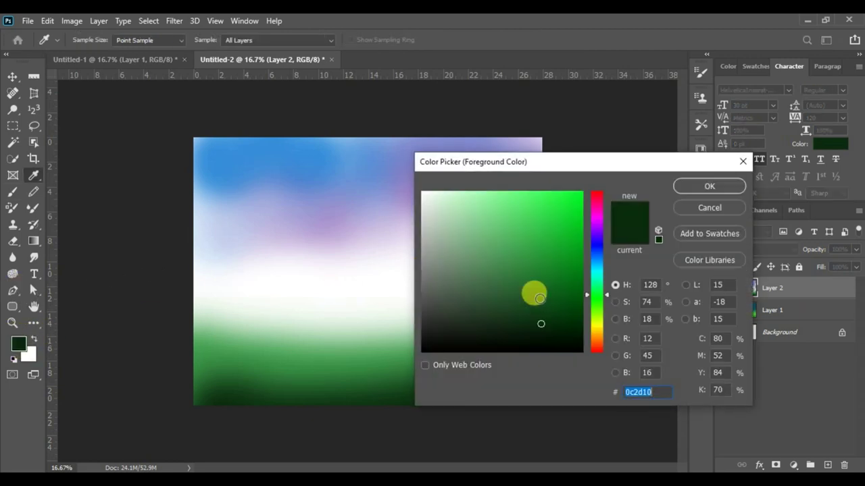
{"action": "left_click", "coordinate": [596, 322]}
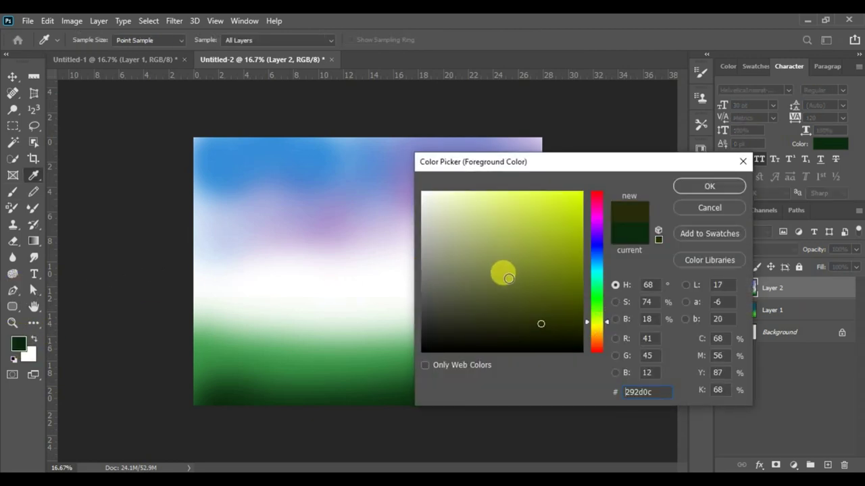
{"action": "left_click", "coordinate": [595, 308]}
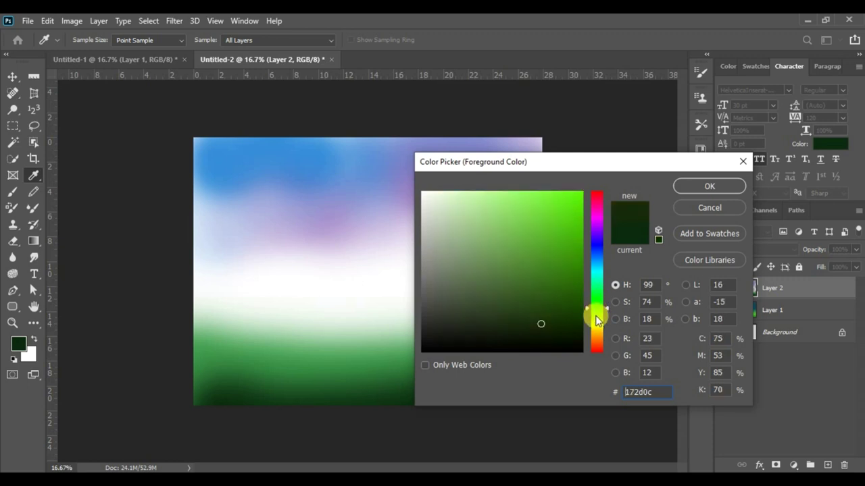
{"action": "left_click", "coordinate": [596, 322]}
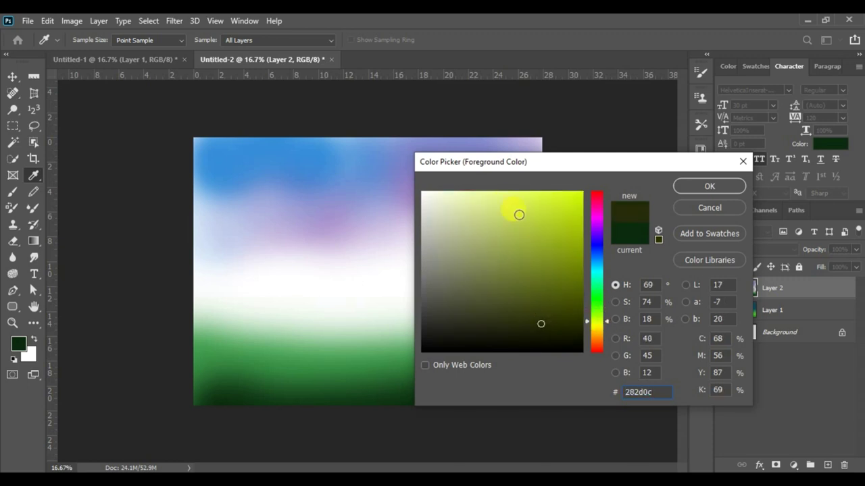
{"action": "left_click", "coordinate": [511, 206]}
{"action": "left_click", "coordinate": [709, 186]}
Undo two test blobs, then brush a 50% opacity yellow-green wash across the grass.
{"action": "key", "text": "b"}
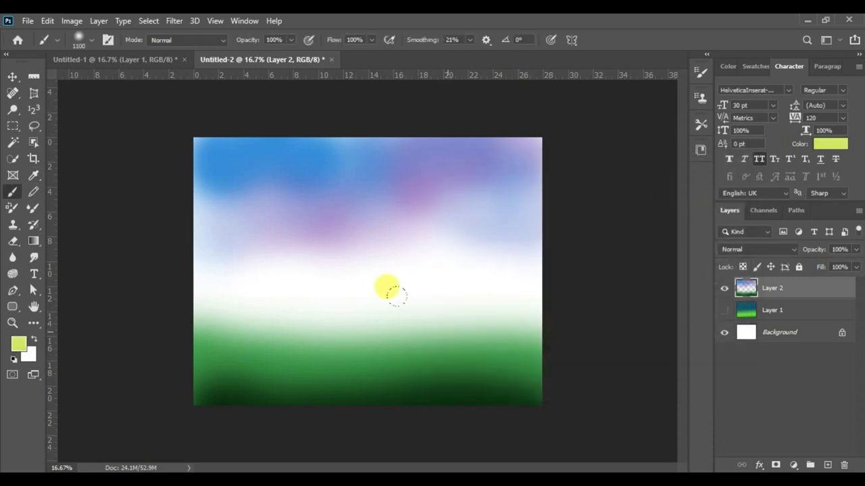
{"action": "left_click_drag", "start_coordinate": [397, 293], "coordinate": [340, 287]}
{"action": "left_click_drag", "start_coordinate": [258, 285], "coordinate": [275, 284]}
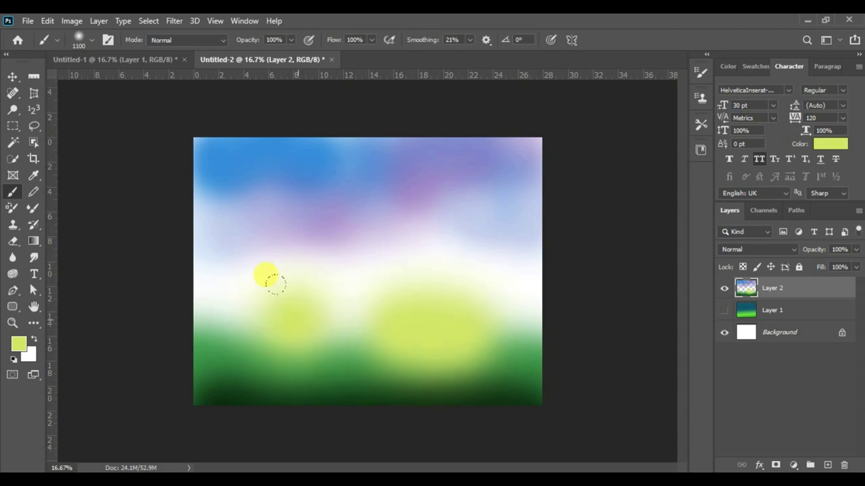
{"action": "key", "text": "ctrl"}
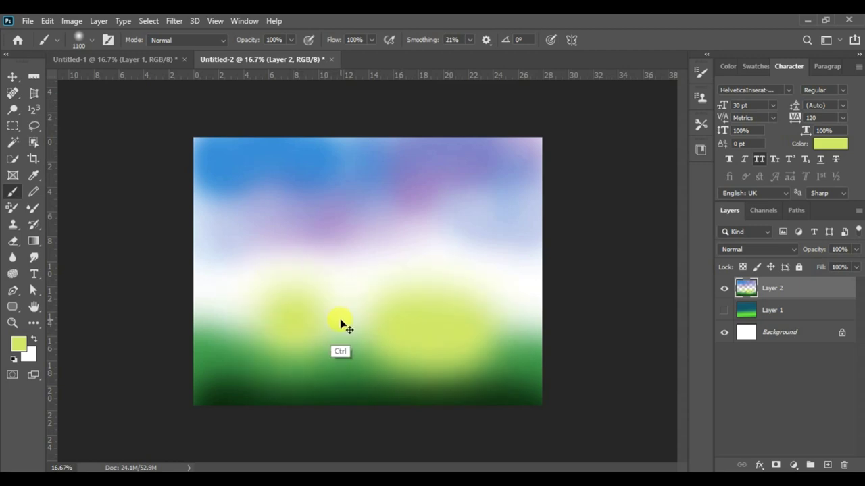
{"action": "key", "text": "ctrl+z"}
{"action": "key", "text": "ctrl+z"}
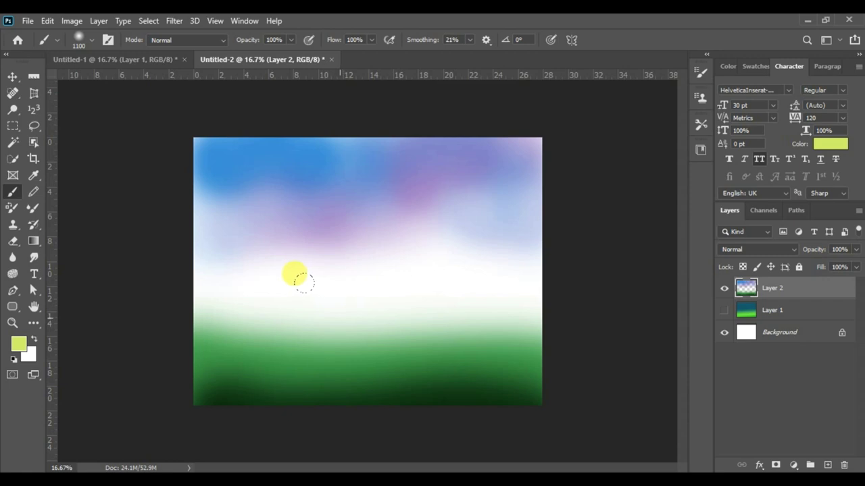
{"action": "key", "text": "5"}
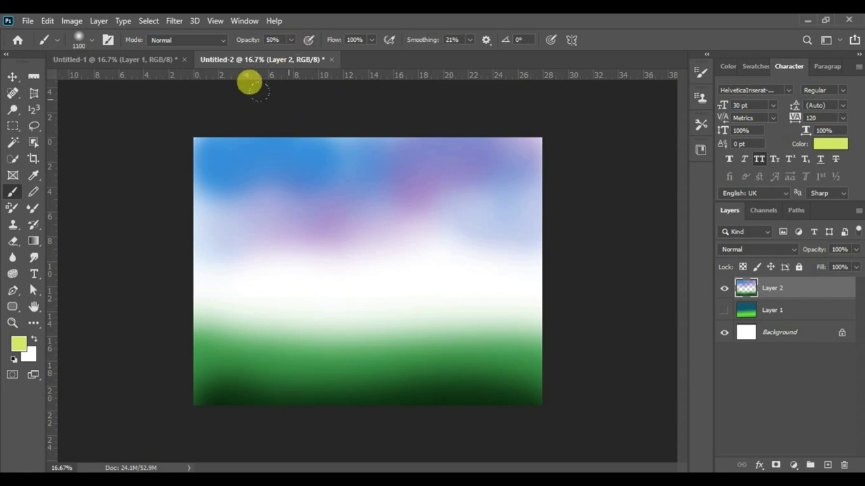
{"action": "mouse_move", "coordinate": [178, 280]}
{"action": "left_mouse_down"}
{"action": "mouse_move", "coordinate": [231, 278]}
{"action": "mouse_move", "coordinate": [367, 291]}
{"action": "mouse_move", "coordinate": [478, 272]}
{"action": "mouse_move", "coordinate": [480, 251]}
{"action": "left_mouse_up"}
{"action": "left_click_drag", "start_coordinate": [391, 254], "coordinate": [521, 271]}
{"action": "left_click_drag", "start_coordinate": [170, 225], "coordinate": [261, 239]}
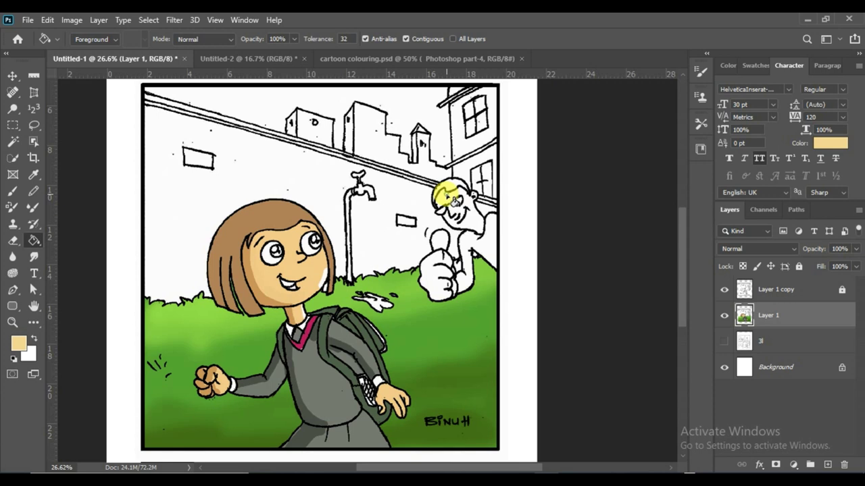
Fill the man's face, neck and thumbs-up hand with peach skin colour.
{"action": "left_click", "coordinate": [452, 199]}
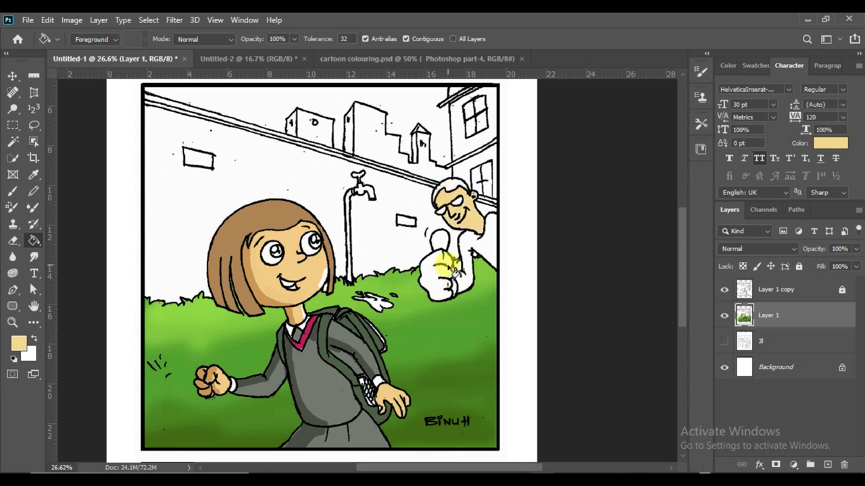
{"action": "left_click", "coordinate": [430, 279]}
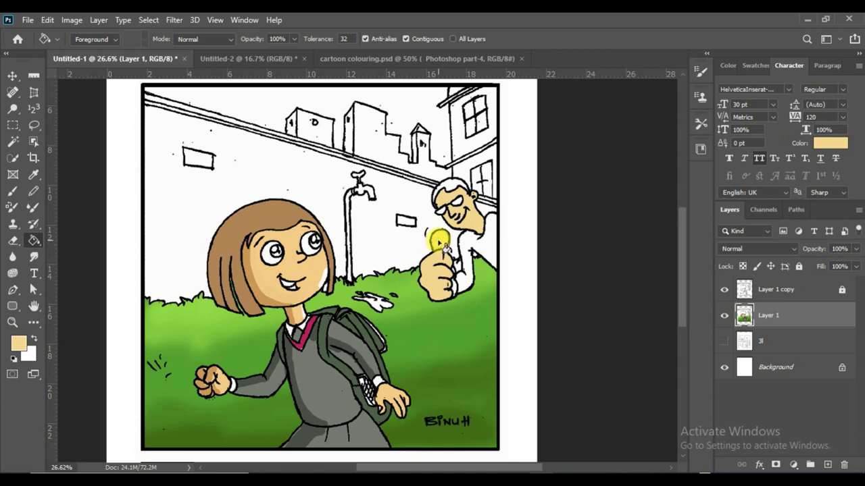
{"action": "scroll", "coordinate": [458, 343], "scroll_direction": "up", "scroll_amount": 1}
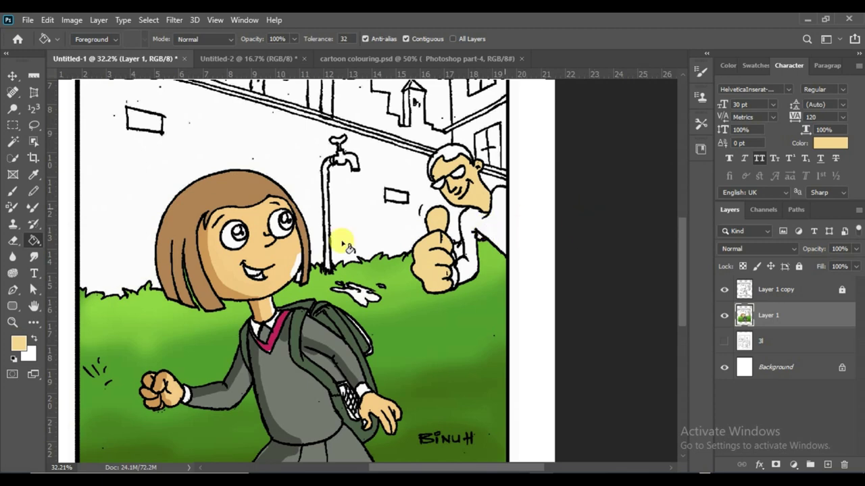
Fill the man's shirt with a darker tan, undoing the fill on his fist.
{"action": "left_click", "coordinate": [19, 346]}
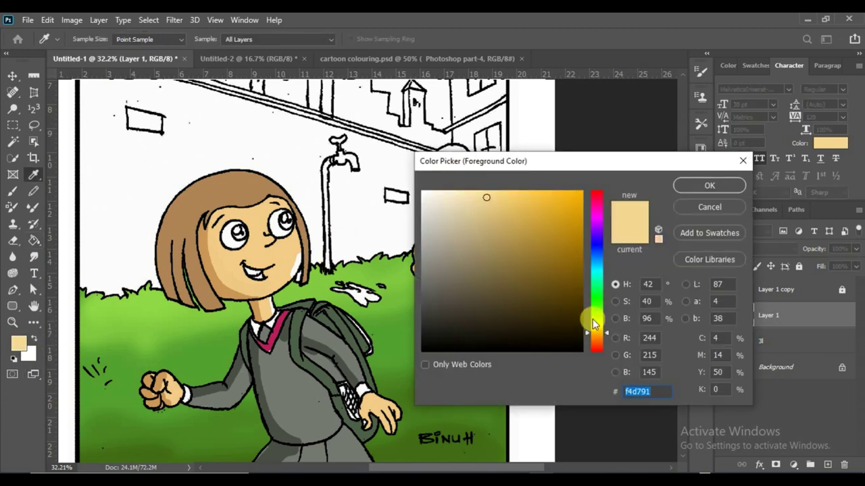
{"action": "left_click_drag", "start_coordinate": [597, 305], "coordinate": [597, 340]}
{"action": "left_click", "coordinate": [460, 243]}
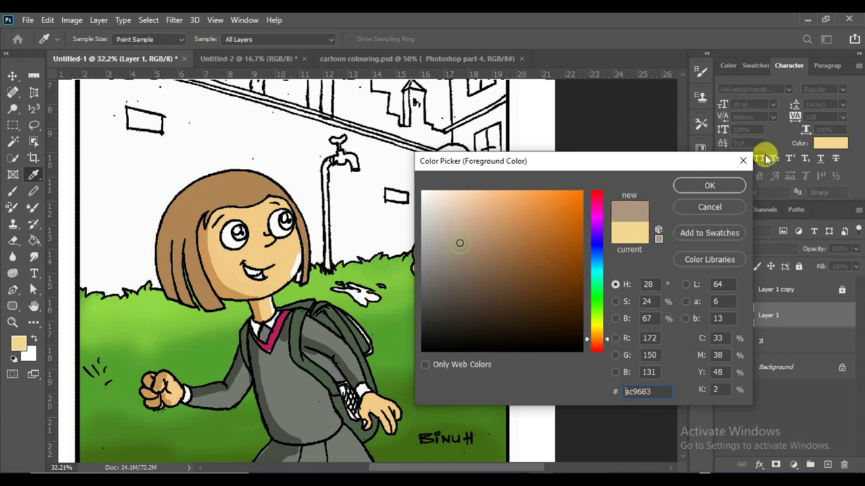
{"action": "left_click", "coordinate": [710, 185]}
{"action": "key", "text": "g"}
{"action": "left_click", "coordinate": [493, 233]}
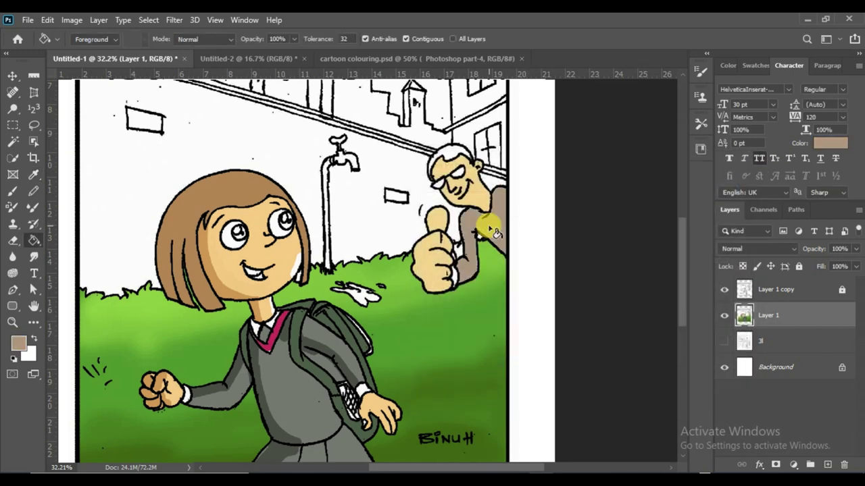
{"action": "left_click", "coordinate": [450, 277]}
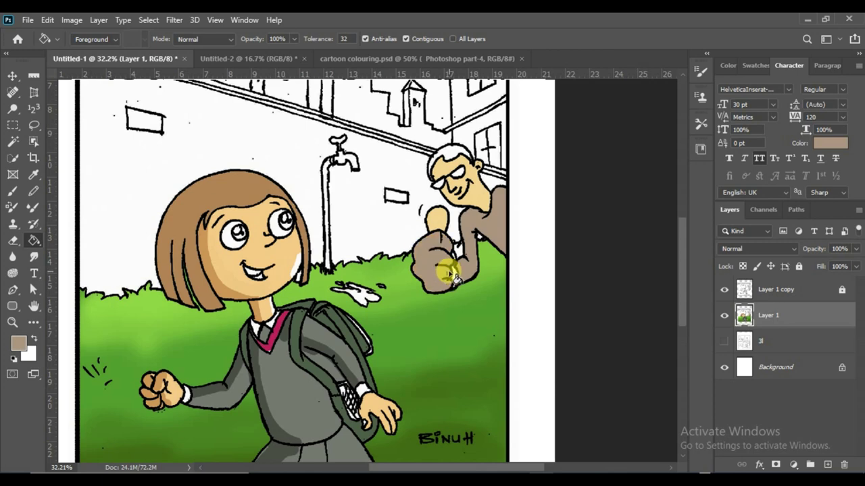
{"action": "key", "text": "ctrl+z"}
{"action": "scroll", "coordinate": [451, 276], "scroll_direction": "up", "scroll_amount": 3, "text": "alt"}
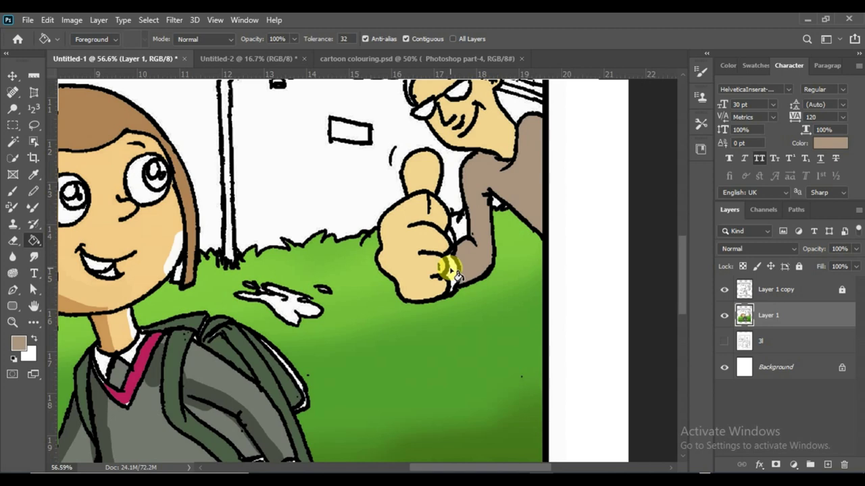
{"action": "scroll", "coordinate": [454, 272], "scroll_direction": "down", "scroll_amount": 3, "text": "alt"}
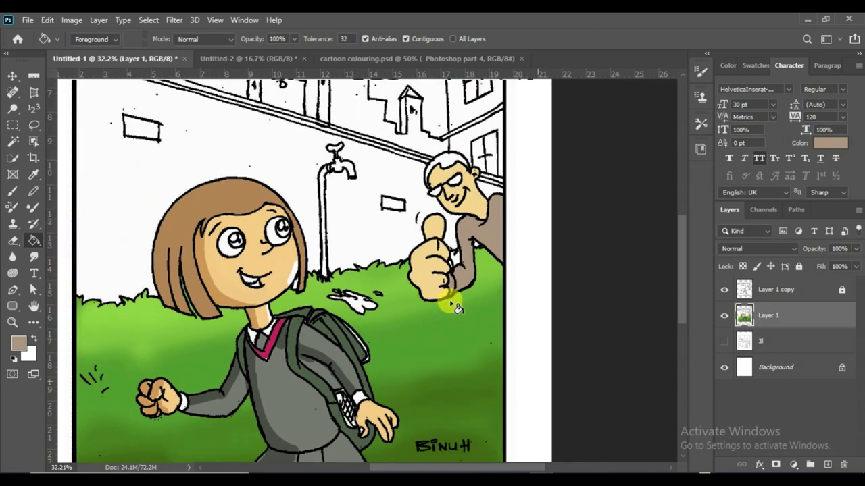
{"action": "scroll", "coordinate": [454, 306], "scroll_direction": "down", "scroll_amount": 1, "text": "alt"}
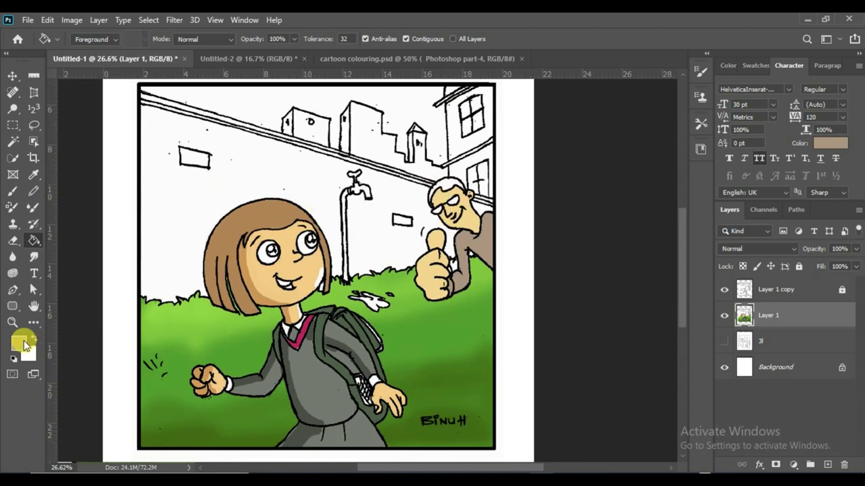
Try filling the man's hair dark brown, undoing the fill that spilled onto the buildings.
{"action": "left_click", "coordinate": [19, 343]}
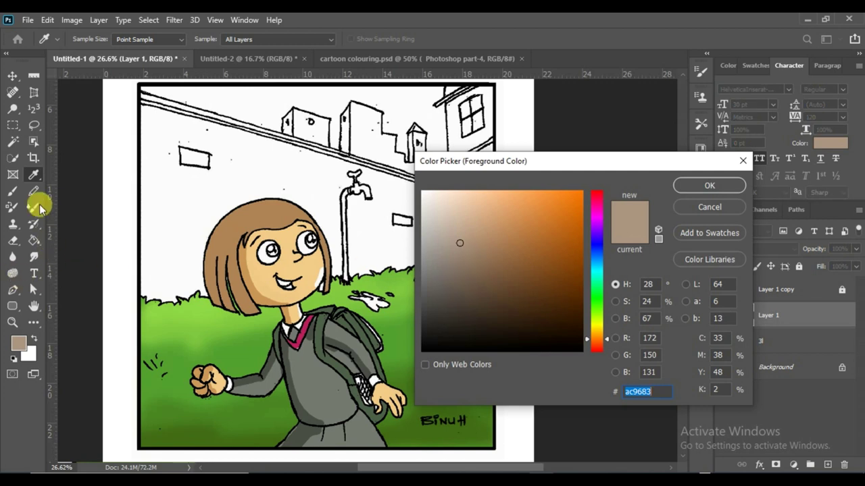
{"action": "left_click", "coordinate": [455, 291]}
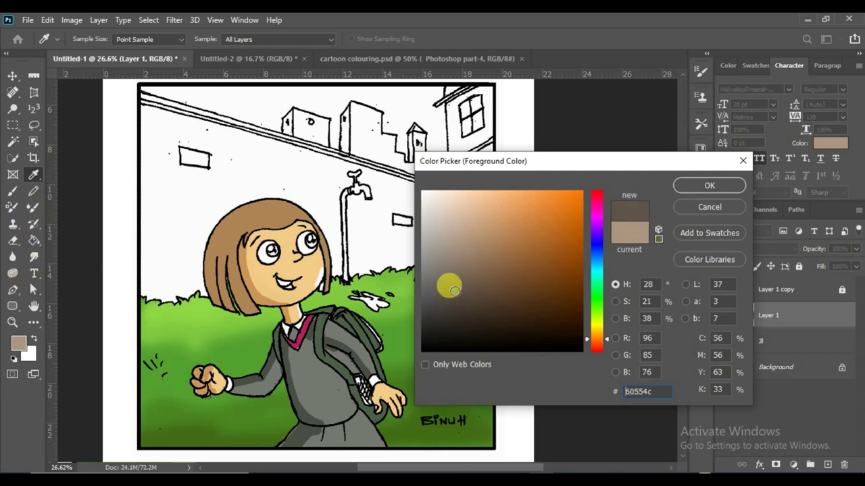
{"action": "left_click", "coordinate": [703, 184]}
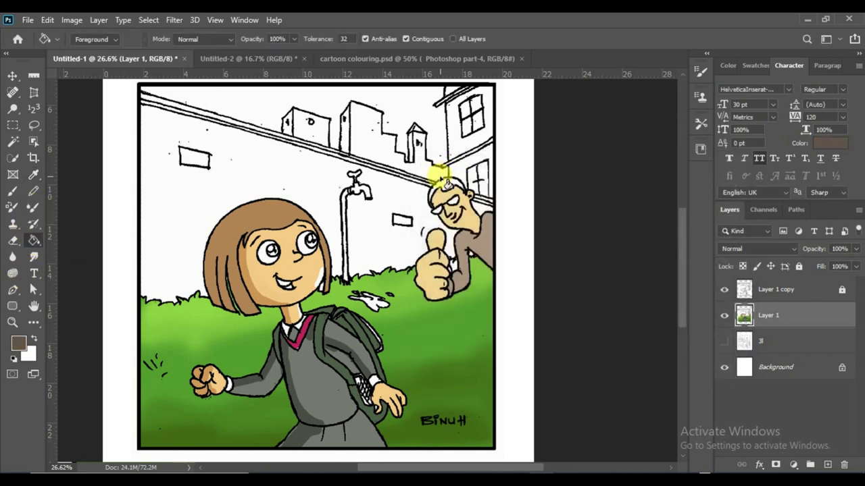
{"action": "left_click", "coordinate": [431, 167]}
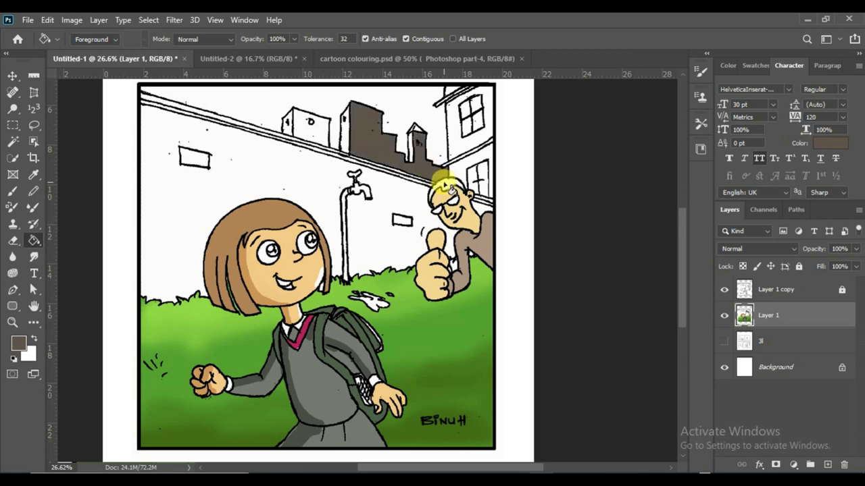
{"action": "key", "text": "ctrl+z"}
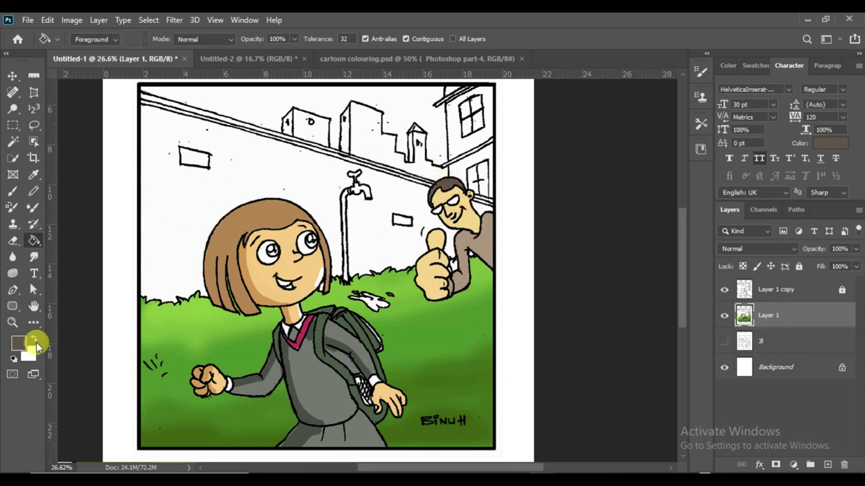
Fill the wall behind the girl with grey.
{"action": "left_click", "coordinate": [18, 343]}
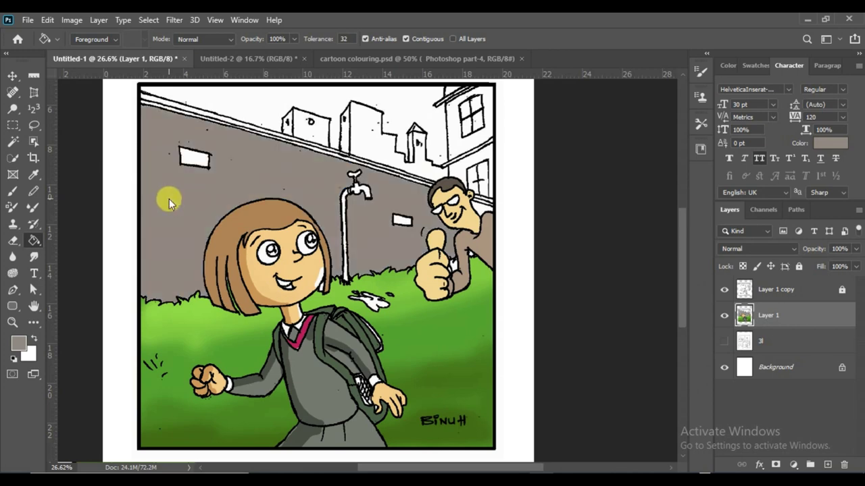
{"action": "left_click", "coordinate": [18, 343]}
{"action": "left_click", "coordinate": [710, 186]}
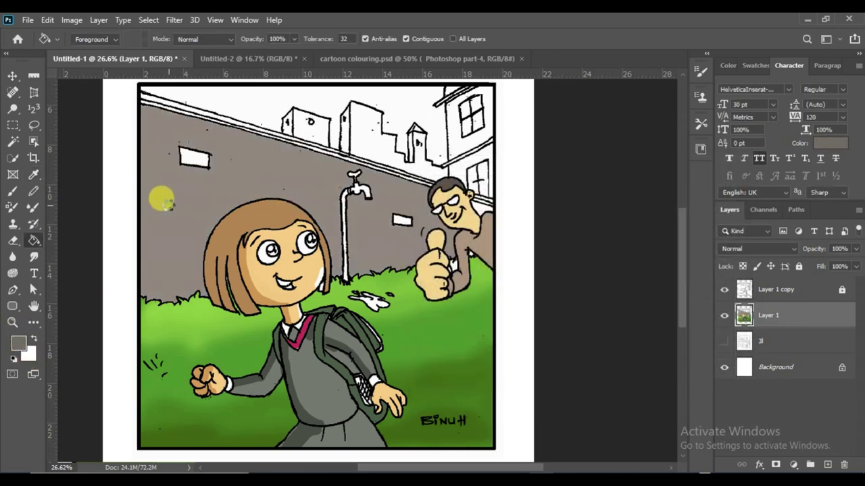
{"action": "left_click", "coordinate": [168, 207]}
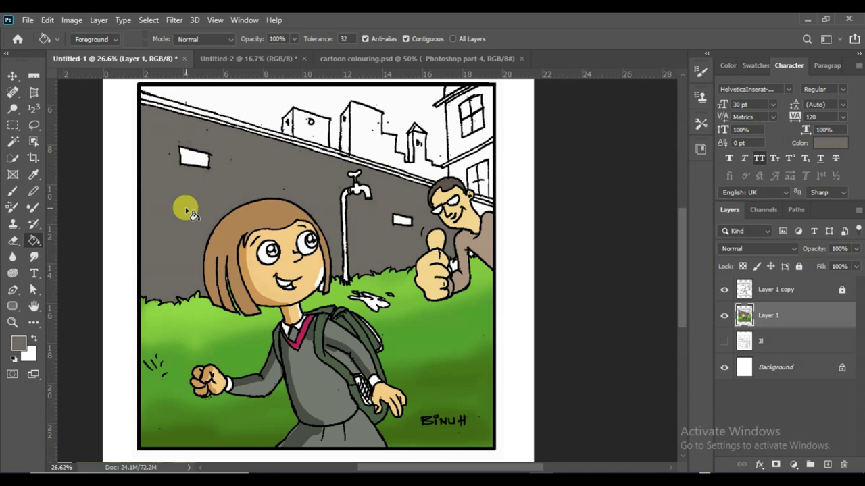
{"action": "scroll", "coordinate": [493, 211], "scroll_direction": "up", "scroll_amount": 1}
{"action": "scroll", "coordinate": [371, 256], "scroll_direction": "down", "scroll_amount": 2}
Fill the sky above the rooftops with pale blue.
{"action": "left_click", "coordinate": [19, 343]}
{"action": "left_click", "coordinate": [598, 272]}
{"action": "left_click", "coordinate": [458, 227]}
{"action": "left_click", "coordinate": [678, 186]}
{"action": "key", "text": "g"}
{"action": "left_click", "coordinate": [241, 129]}
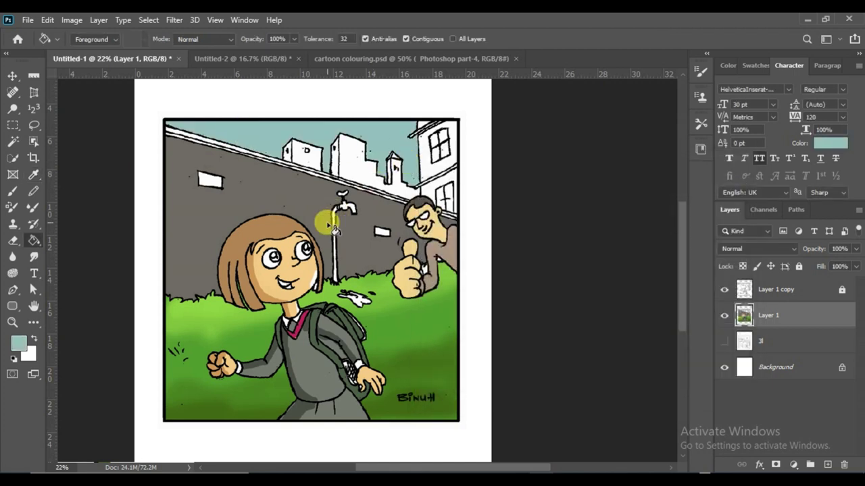
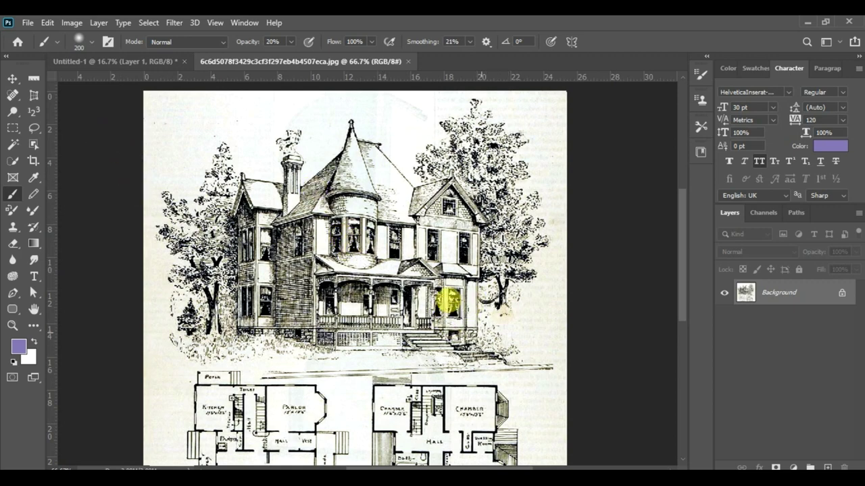
Duplicate the house drawing to Layer 1 and set Layer 1's blend mode to Multiply.
{"action": "key", "text": "ctrl+j"}
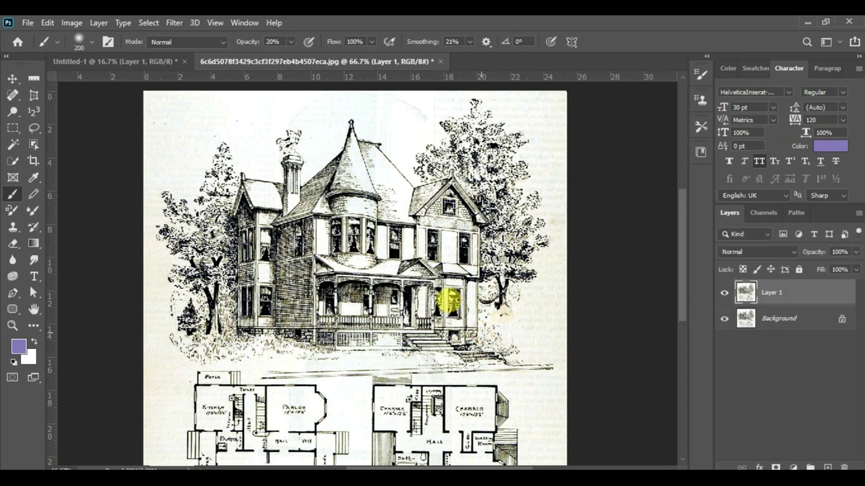
{"action": "left_click", "coordinate": [778, 252]}
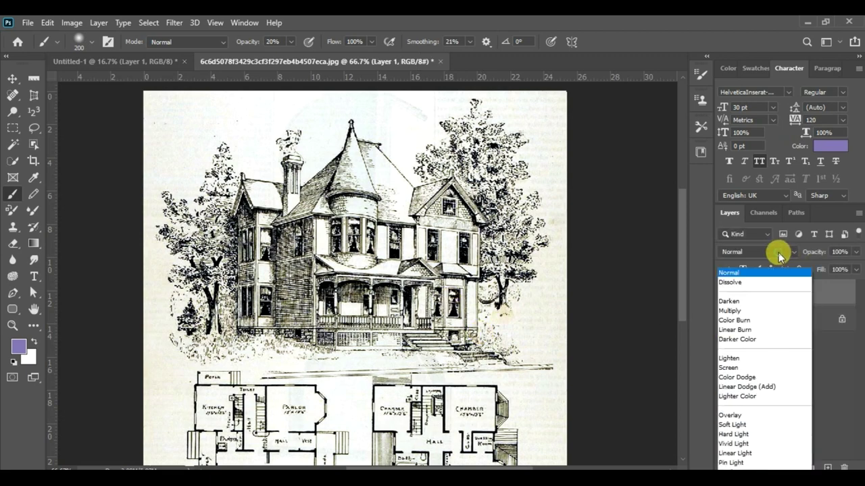
{"action": "left_click", "coordinate": [743, 209]}
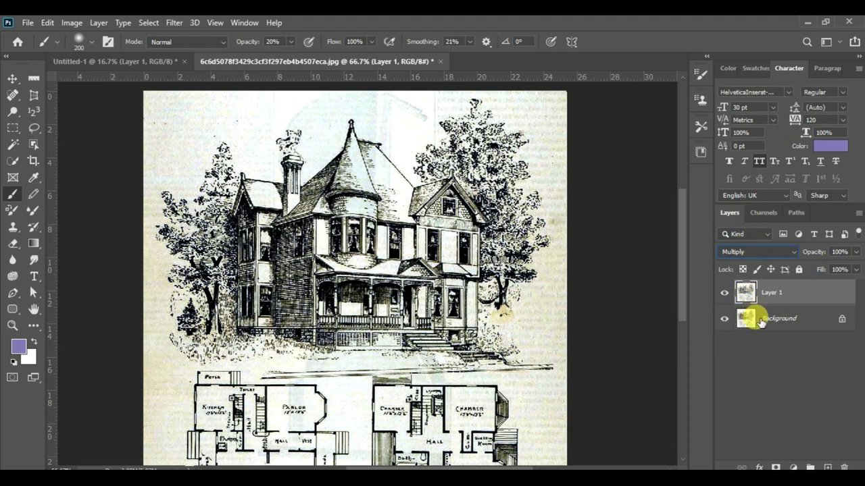
Convert Background to Layer 0, fully lock Layer 1, then reselect Layer 0 with a smaller brush.
{"action": "double_click", "coordinate": [811, 319]}
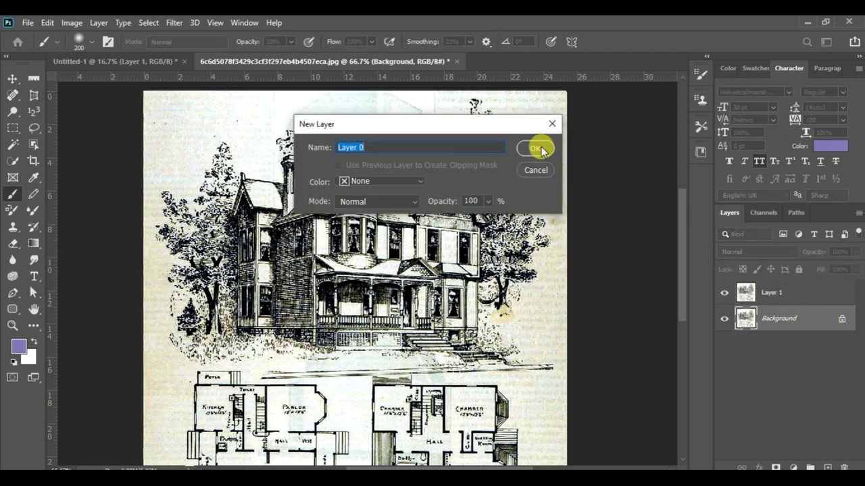
{"action": "left_click", "coordinate": [539, 149]}
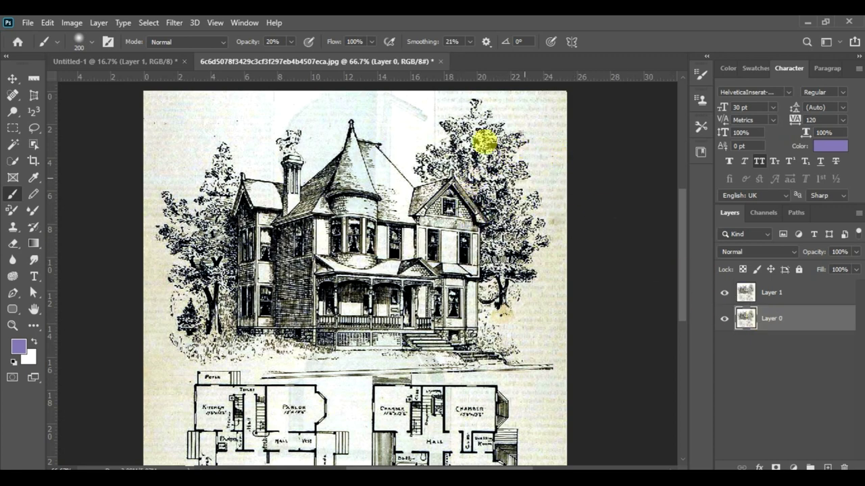
{"action": "left_click", "coordinate": [787, 292]}
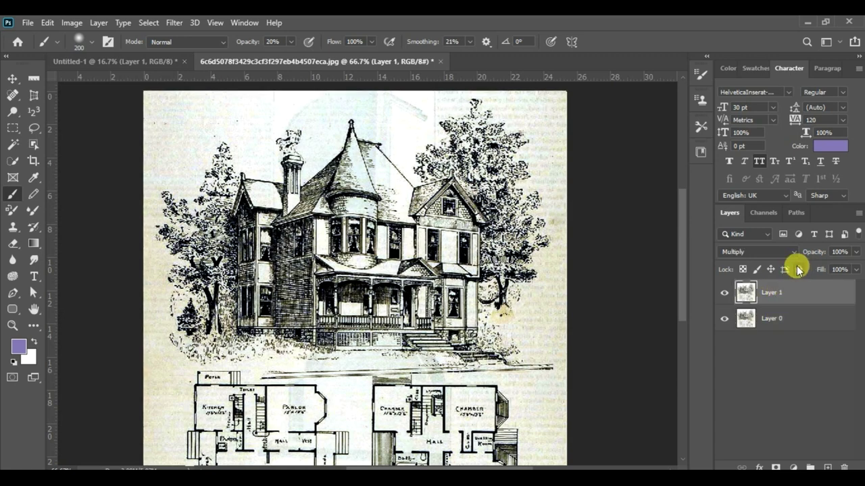
{"action": "left_click", "coordinate": [799, 269]}
{"action": "left_click", "coordinate": [788, 318]}
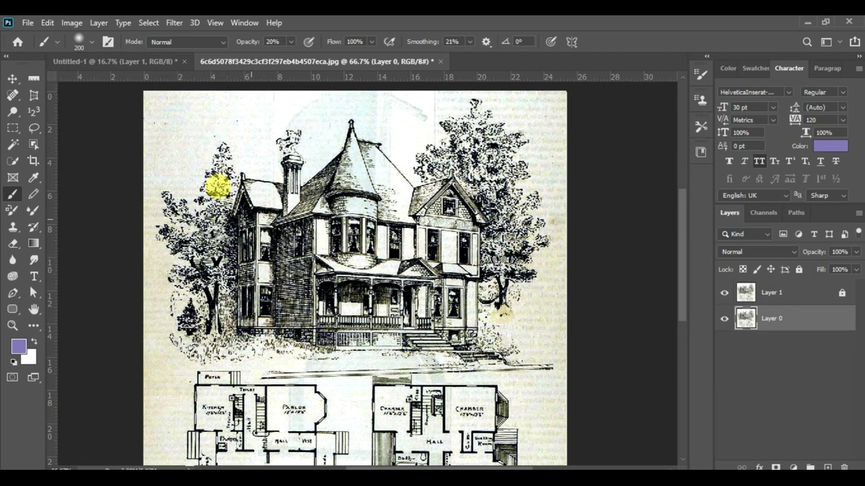
{"action": "key", "text": "bracketleft"}
{"action": "key", "text": "bracketleft"}
{"action": "key", "text": "bracketleft"}
{"action": "key", "text": "bracketleft"}
{"action": "key", "text": "bracketleft"}
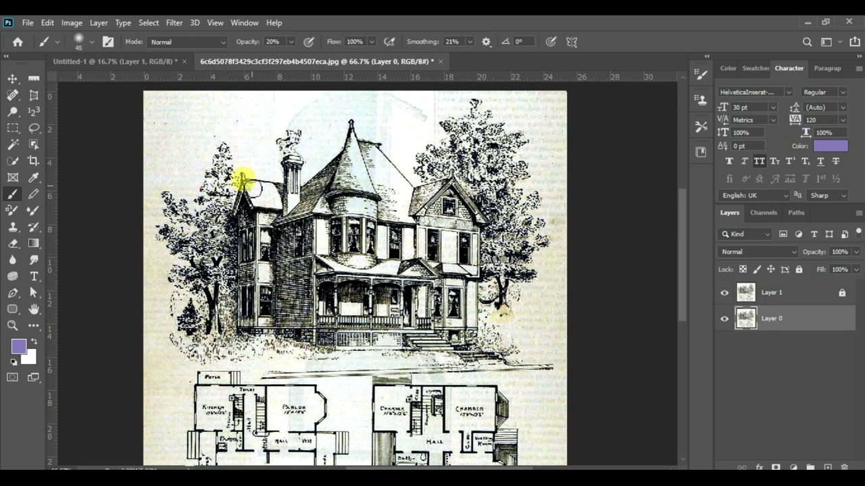
Paint the wall left of the porch in grey-purple 68647a at 100% brush opacity.
{"action": "left_click", "coordinate": [16, 347]}
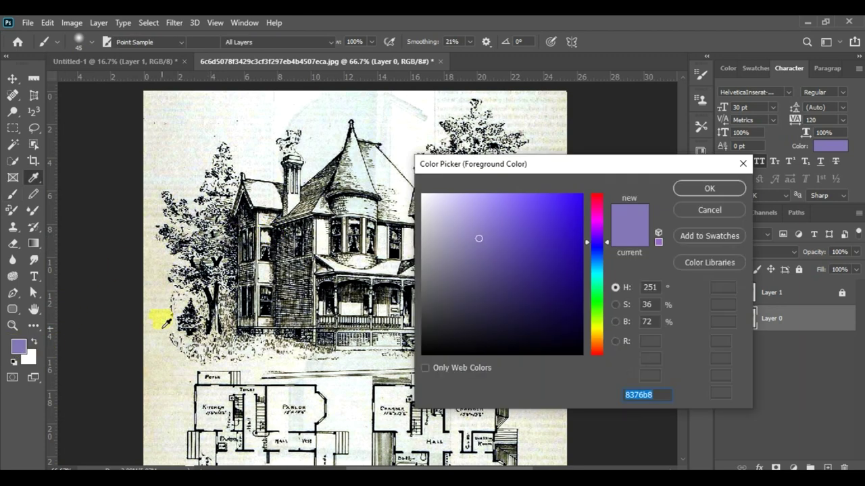
{"action": "left_click", "coordinate": [449, 278]}
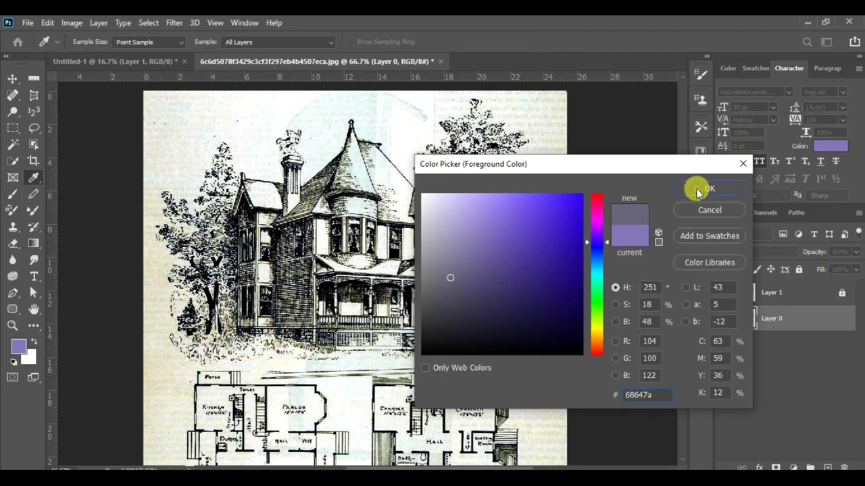
{"action": "left_click", "coordinate": [703, 189]}
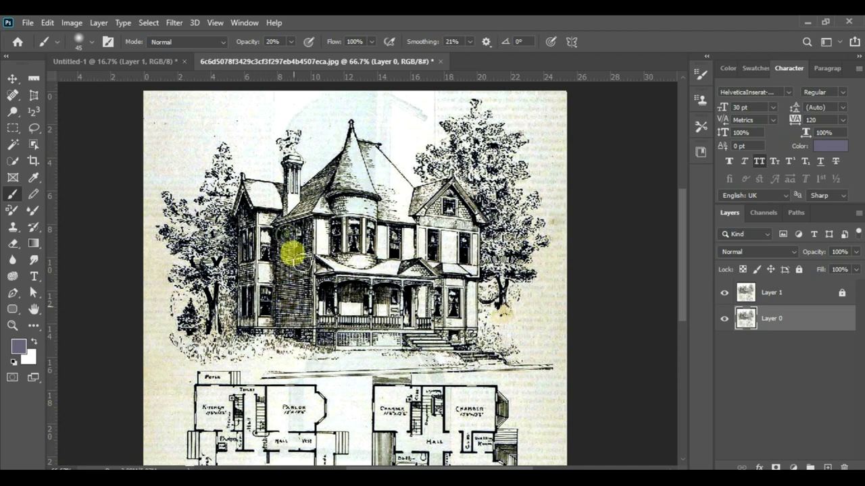
{"action": "key", "text": "0"}
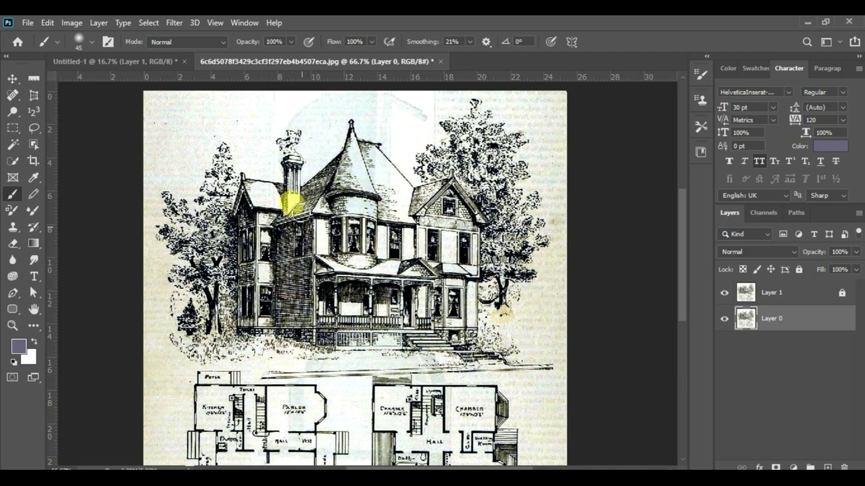
{"action": "mouse_move", "coordinate": [287, 237]}
{"action": "left_mouse_down"}
{"action": "mouse_move", "coordinate": [286, 282]}
{"action": "mouse_move", "coordinate": [296, 246]}
{"action": "mouse_move", "coordinate": [297, 280]}
{"action": "mouse_move", "coordinate": [304, 262]}
{"action": "mouse_move", "coordinate": [287, 330]}
{"action": "mouse_move", "coordinate": [302, 306]}
{"action": "mouse_move", "coordinate": [300, 333]}
{"action": "mouse_move", "coordinate": [303, 228]}
{"action": "mouse_move", "coordinate": [283, 234]}
{"action": "mouse_move", "coordinate": [291, 285]}
{"action": "mouse_move", "coordinate": [304, 244]}
{"action": "mouse_move", "coordinate": [300, 334]}
{"action": "mouse_move", "coordinate": [312, 190]}
{"action": "mouse_move", "coordinate": [317, 255]}
{"action": "mouse_move", "coordinate": [342, 259]}
{"action": "mouse_move", "coordinate": [371, 245]}
{"action": "mouse_move", "coordinate": [307, 181]}
{"action": "mouse_move", "coordinate": [290, 238]}
{"action": "mouse_move", "coordinate": [317, 194]}
{"action": "left_mouse_up"}
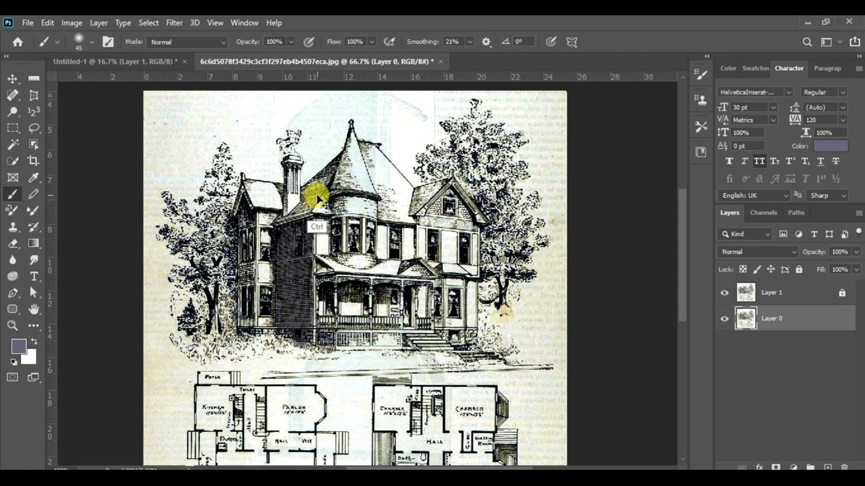
{"action": "scroll", "coordinate": [312, 190], "scroll_direction": "up", "scroll_amount": 1}
{"action": "mouse_move", "coordinate": [306, 196]}
{"action": "left_mouse_down"}
{"action": "mouse_move", "coordinate": [309, 229]}
{"action": "mouse_move", "coordinate": [324, 242]}
{"action": "left_mouse_up"}
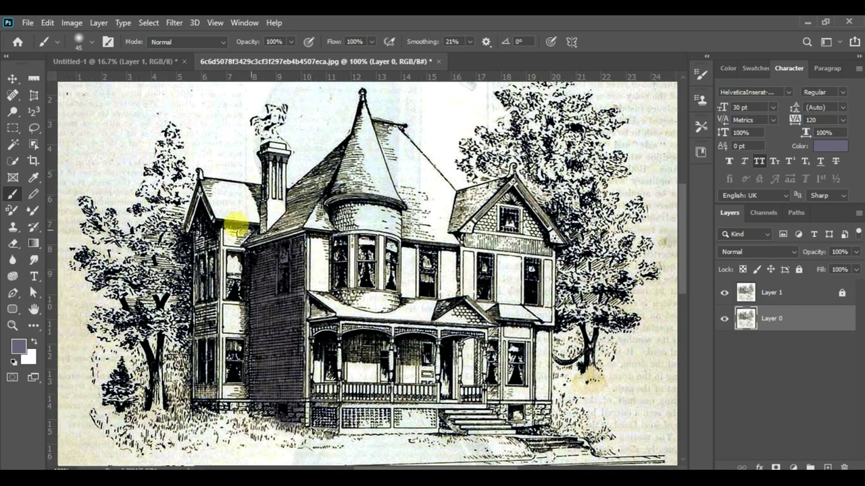
Choose a dark brown foreground colour and shrink the brush.
{"action": "left_click", "coordinate": [18, 346]}
{"action": "left_click", "coordinate": [597, 346]}
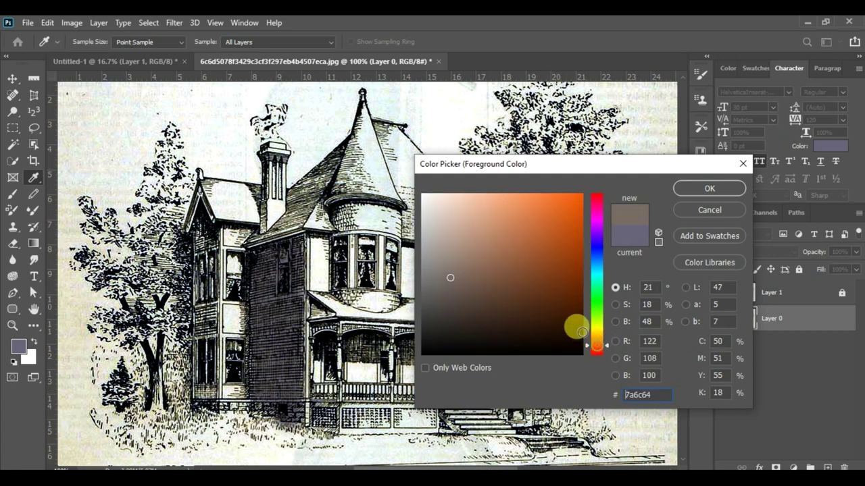
{"action": "left_click", "coordinate": [473, 272]}
{"action": "left_click", "coordinate": [449, 302]}
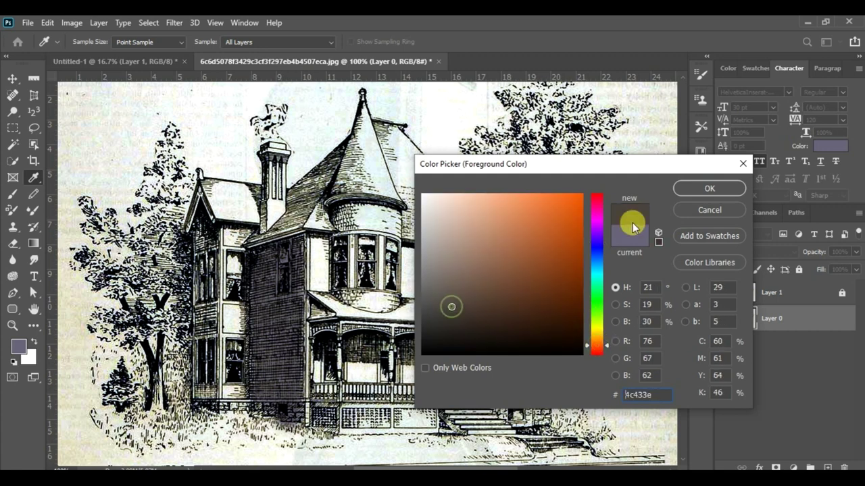
{"action": "left_click", "coordinate": [679, 188]}
{"action": "key", "text": "b"}
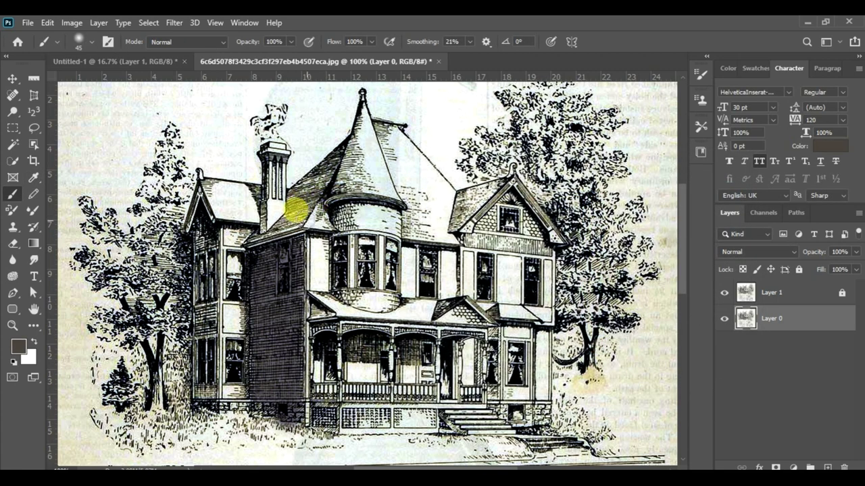
{"action": "key", "text": "bracketleft"}
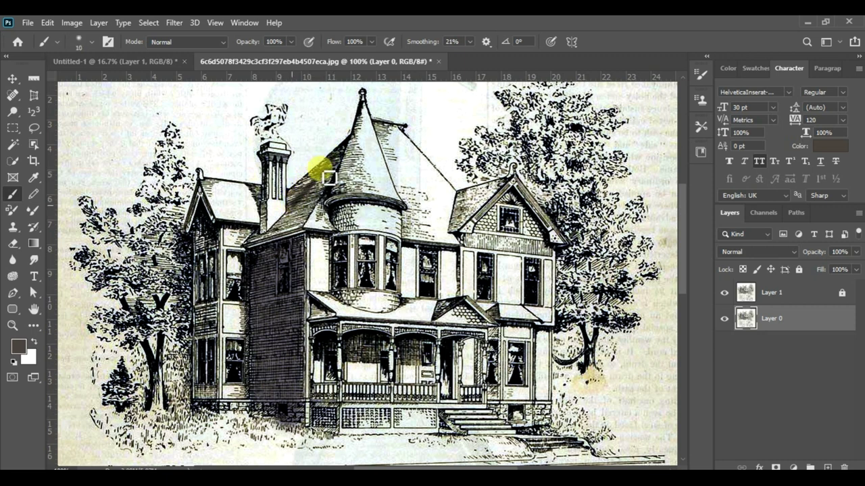
Paint the left roof red-brown, zooming in for the detail and back out to 100%.
{"action": "left_click", "coordinate": [16, 348]}
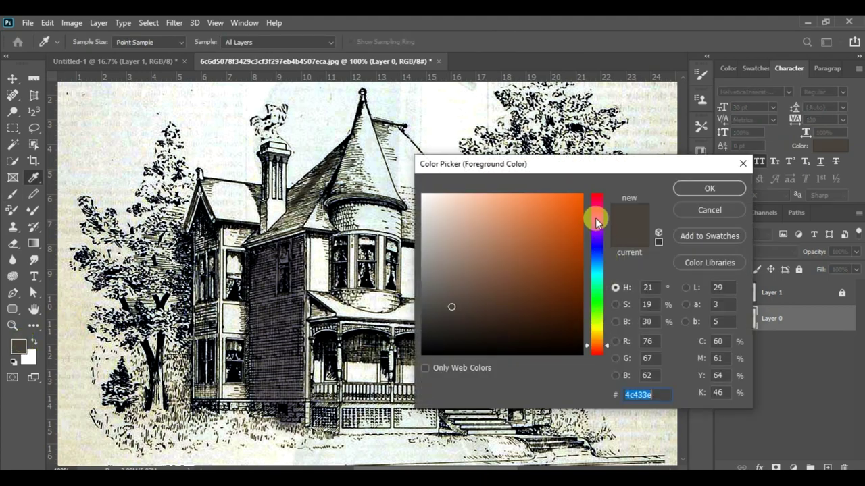
{"action": "key", "text": "Return"}
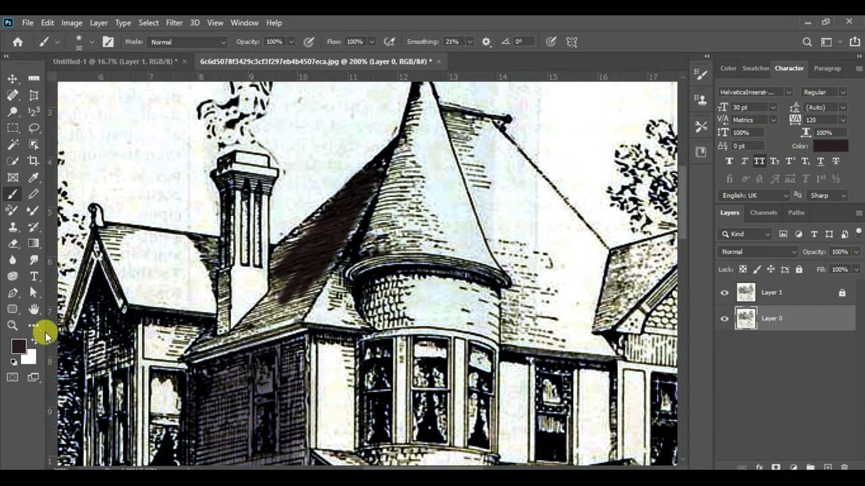
{"action": "left_click", "coordinate": [18, 346]}
{"action": "left_click", "coordinate": [687, 210]}
{"action": "mouse_move", "coordinate": [278, 317]}
{"action": "left_mouse_down"}
{"action": "mouse_move", "coordinate": [332, 207]}
{"action": "mouse_move", "coordinate": [328, 247]}
{"action": "mouse_move", "coordinate": [266, 332]}
{"action": "left_mouse_up"}
{"action": "key", "text": "ctrl+minus"}
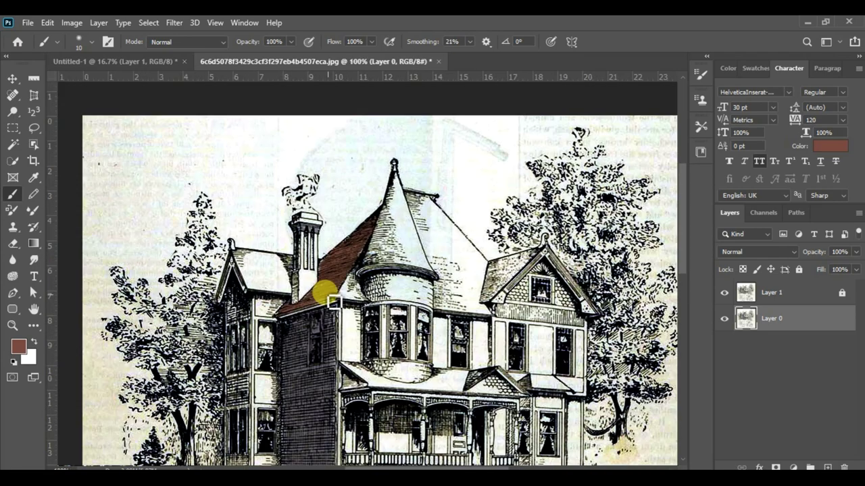
Sample a grey-mauve from the image and paint the chimney and the wall below the roof.
{"action": "key", "text": "i"}
{"action": "left_click", "coordinate": [584, 284]}
{"action": "key", "text": "b"}
{"action": "left_click_drag", "start_coordinate": [317, 223], "coordinate": [317, 284]}
{"action": "mouse_move", "coordinate": [363, 320]}
{"action": "left_mouse_down"}
{"action": "mouse_move", "coordinate": [370, 365]}
{"action": "mouse_move", "coordinate": [360, 302]}
{"action": "mouse_move", "coordinate": [406, 279]}
{"action": "mouse_move", "coordinate": [391, 368]}
{"action": "mouse_move", "coordinate": [407, 308]}
{"action": "mouse_move", "coordinate": [396, 259]}
{"action": "mouse_move", "coordinate": [406, 196]}
{"action": "mouse_move", "coordinate": [393, 241]}
{"action": "mouse_move", "coordinate": [408, 297]}
{"action": "left_mouse_up"}
With a larger brush at 40% opacity, paint a new colour over the house's lower left.
{"action": "key", "text": "bracketright"}
{"action": "key", "text": "4"}
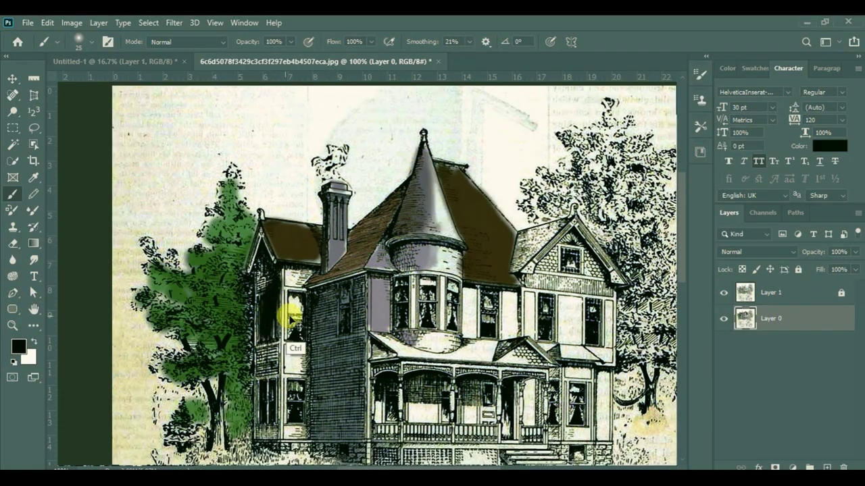
{"action": "left_click", "coordinate": [18, 347]}
{"action": "left_click", "coordinate": [504, 291]}
{"action": "left_click", "coordinate": [708, 186]}
{"action": "left_click_drag", "start_coordinate": [259, 309], "coordinate": [268, 427]}
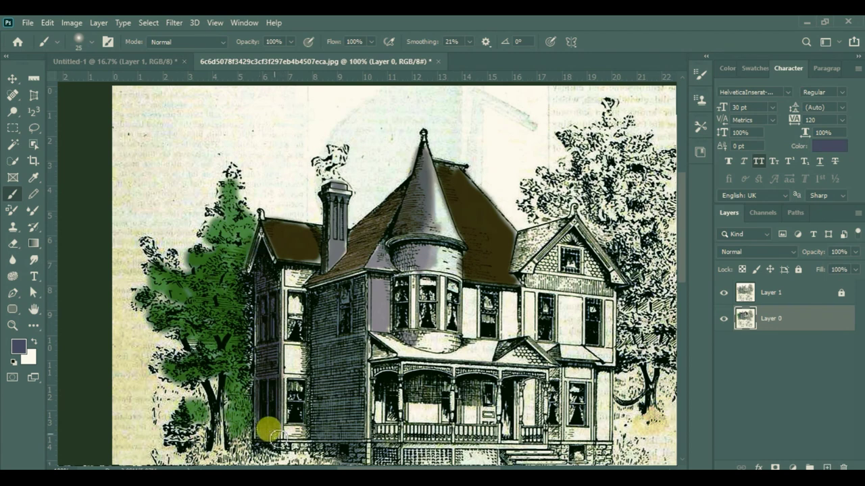
Repaint the right roof a lighter sampled brown, then sample a grey from the house.
{"action": "key", "text": "i"}
{"action": "left_click", "coordinate": [500, 218]}
{"action": "key", "text": "b"}
{"action": "mouse_move", "coordinate": [501, 218]}
{"action": "left_mouse_down"}
{"action": "mouse_move", "coordinate": [482, 250]}
{"action": "mouse_move", "coordinate": [467, 180]}
{"action": "left_mouse_up"}
{"action": "key", "text": "i"}
{"action": "left_click", "coordinate": [405, 328]}
{"action": "key", "text": "b"}
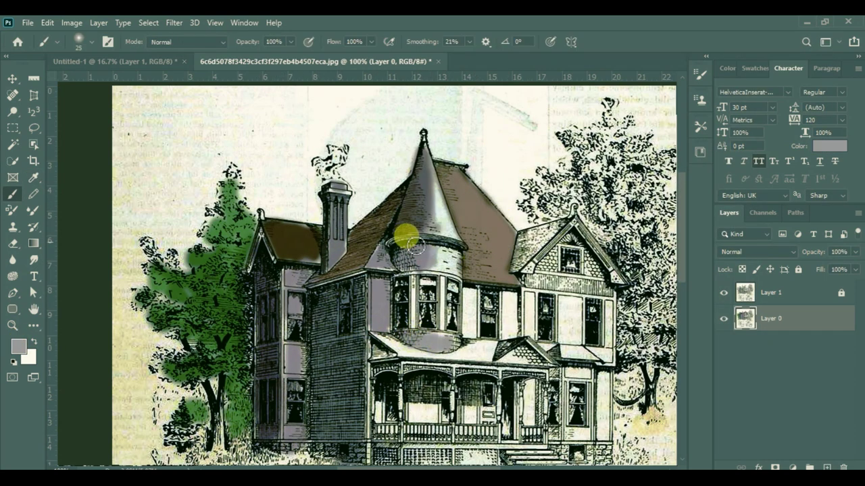
{"action": "key", "text": "ctrl+minus"}
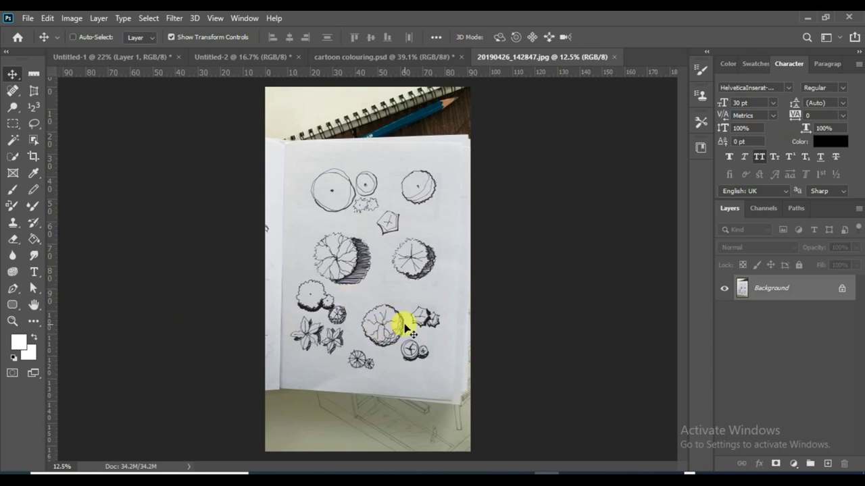
Copy the sketchbook photo 20190426_142847.jpg to Layer 1 and hide its Background layer.
{"action": "key", "text": "ctrl+j"}
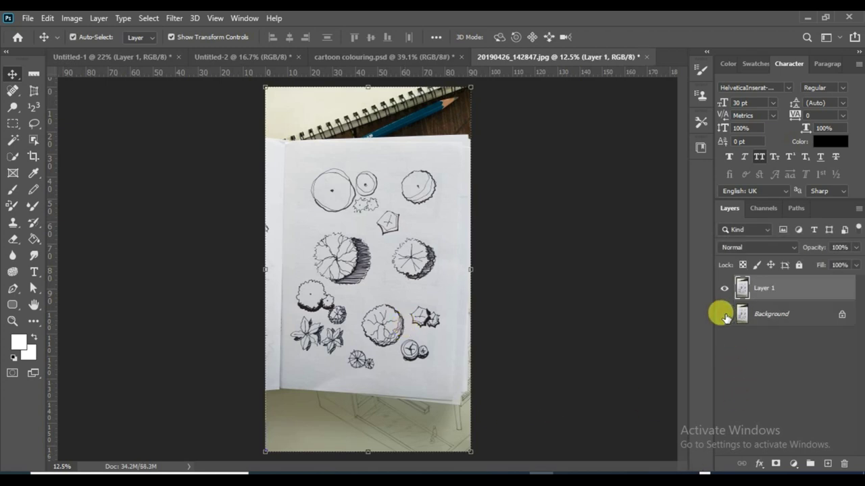
{"action": "left_click", "coordinate": [724, 314]}
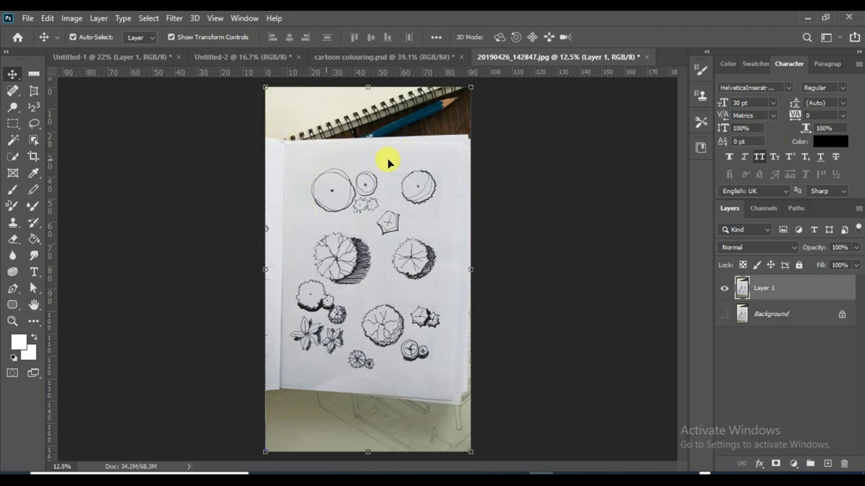
{"action": "left_click", "coordinate": [34, 90]}
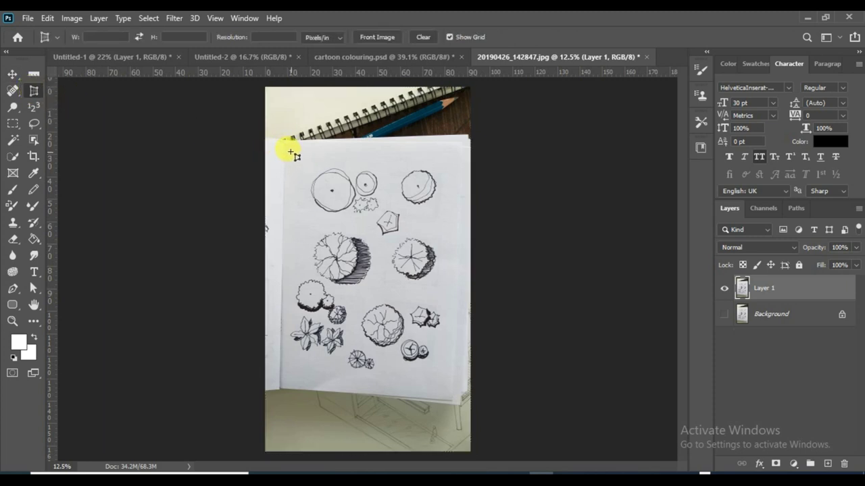
Perspective-crop the photo to the sheet of tree drawings, straightening it by about 3.4°.
{"action": "left_click_drag", "start_coordinate": [289, 151], "coordinate": [468, 399]}
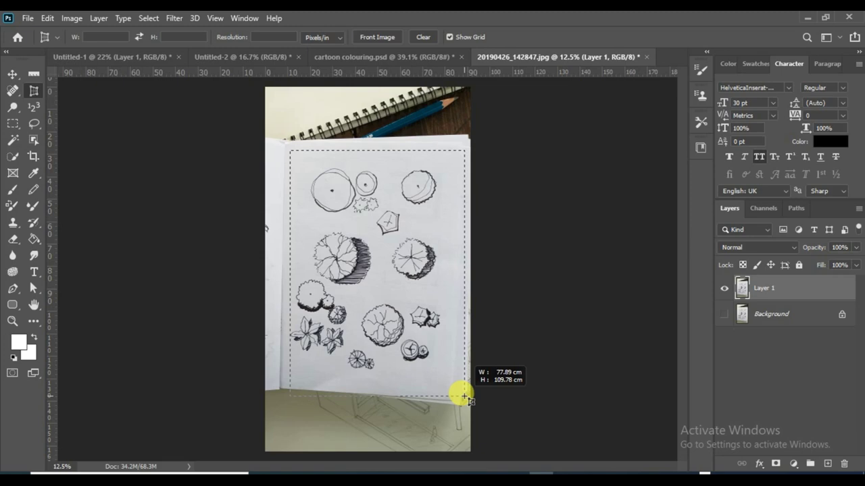
{"action": "left_click_drag", "start_coordinate": [464, 396], "coordinate": [465, 397]}
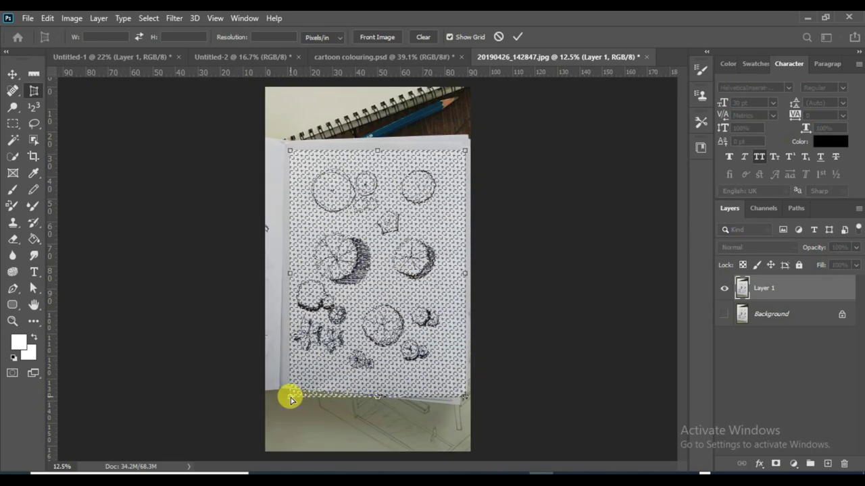
{"action": "left_click_drag", "start_coordinate": [289, 398], "coordinate": [282, 386]}
{"action": "left_click_drag", "start_coordinate": [278, 133], "coordinate": [285, 152]}
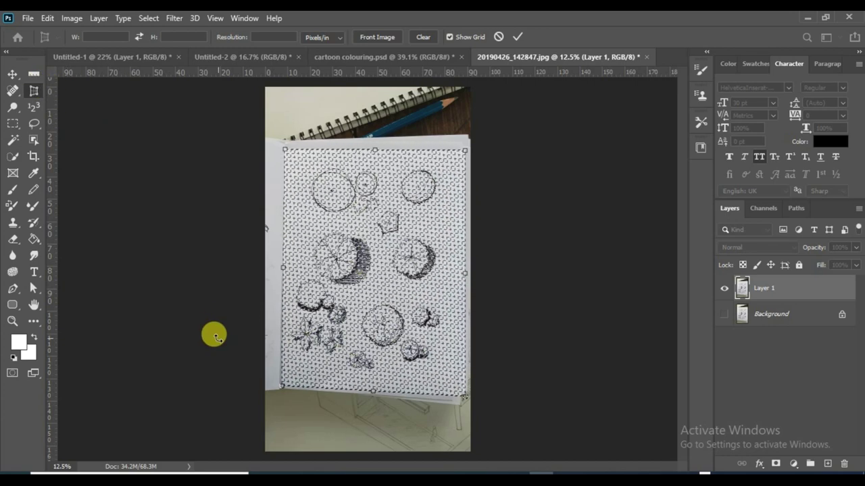
{"action": "key", "text": "Return"}
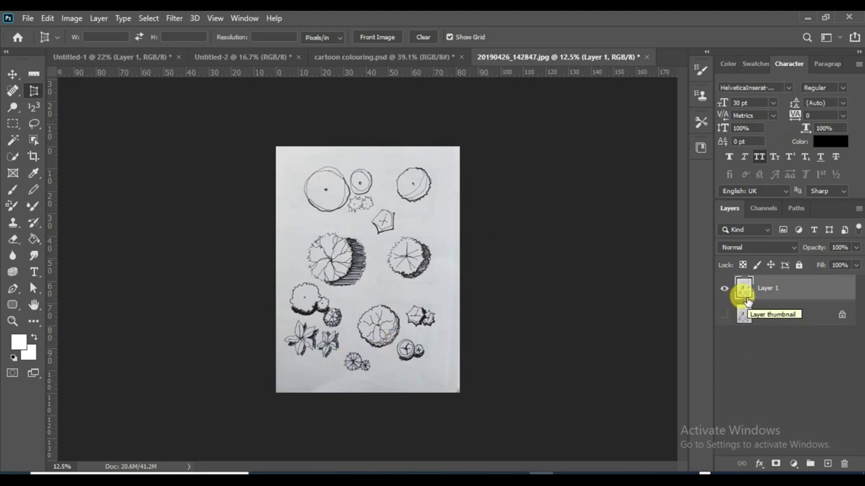
Duplicate Layer 1 and set Layer 1 copy's blend mode to Multiply.
{"action": "key", "text": "ctrl+j"}
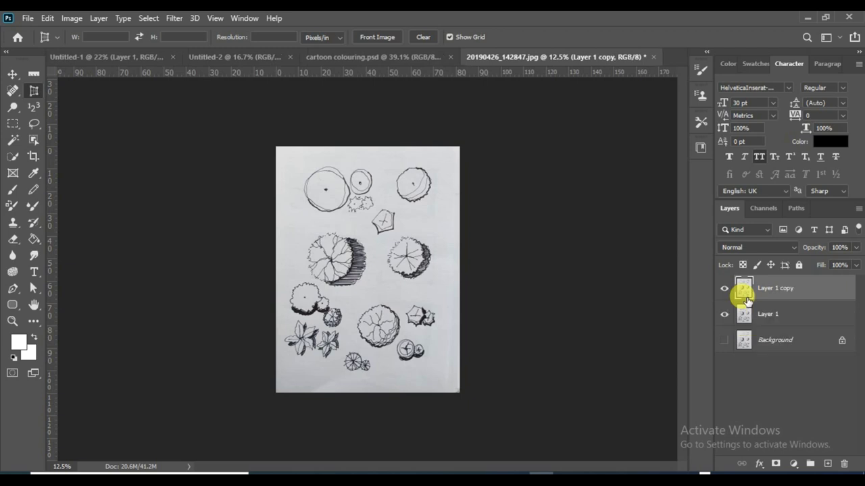
{"action": "left_click", "coordinate": [793, 249]}
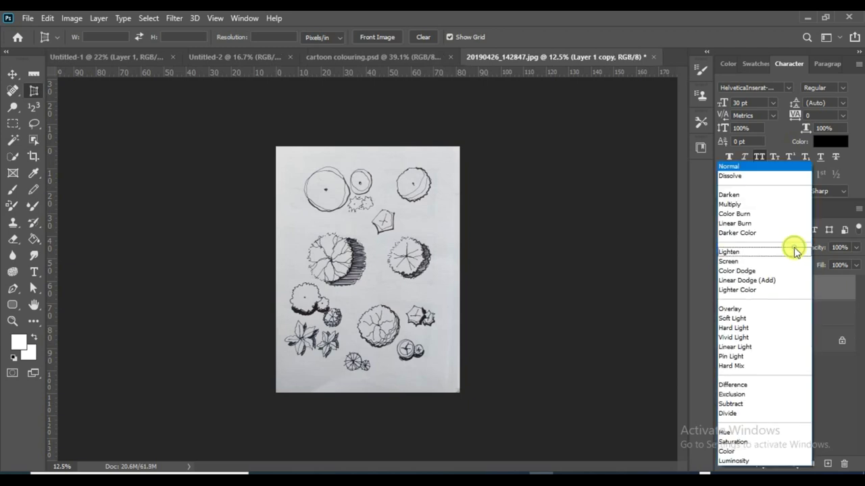
{"action": "left_click", "coordinate": [730, 204]}
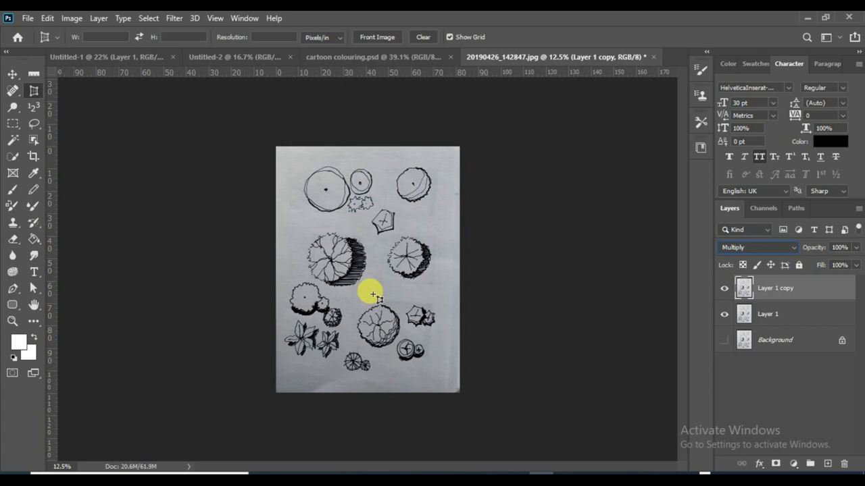
{"action": "key", "text": "ctrl+l"}
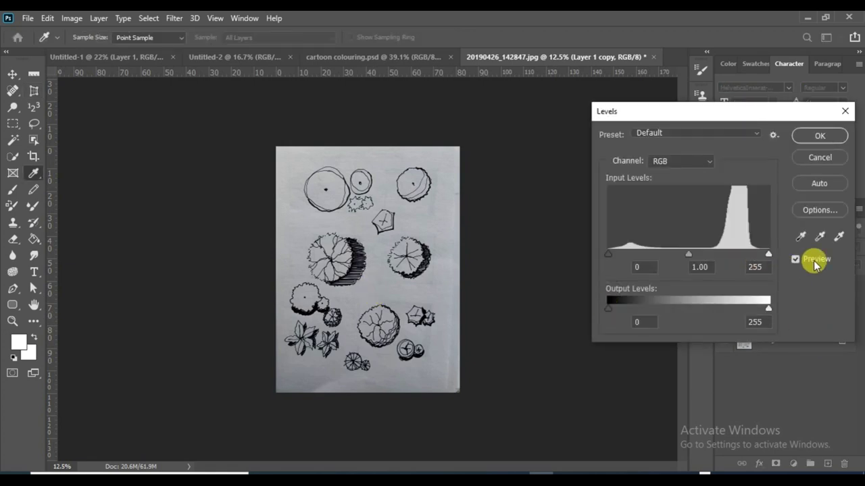
Apply Levels with a white point sampled from the paper to turn the page white.
{"action": "left_click", "coordinate": [837, 238]}
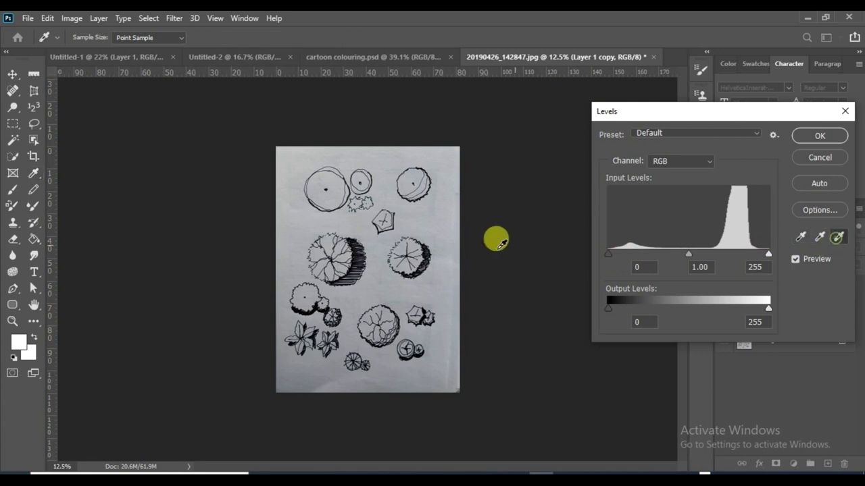
{"action": "left_click", "coordinate": [447, 247]}
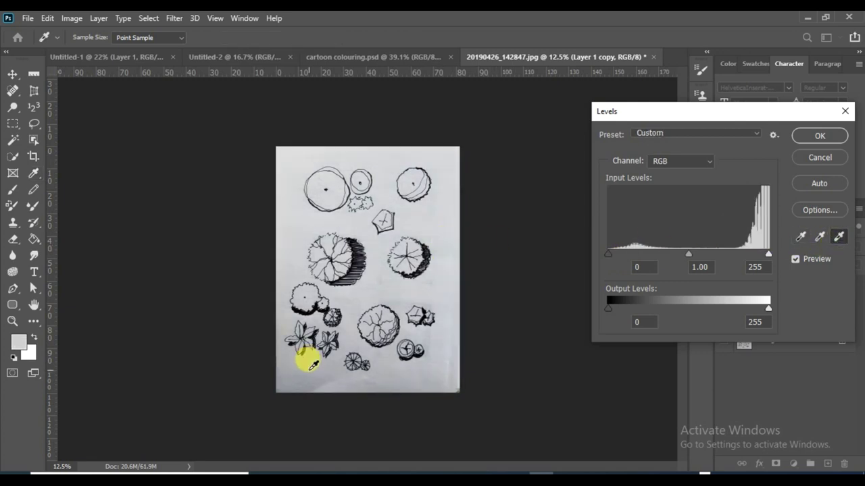
{"action": "left_click", "coordinate": [289, 358]}
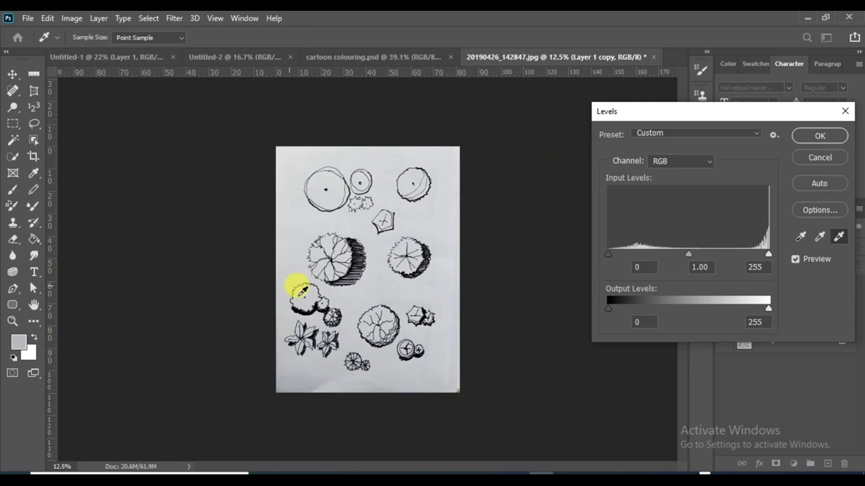
{"action": "left_click", "coordinate": [292, 363]}
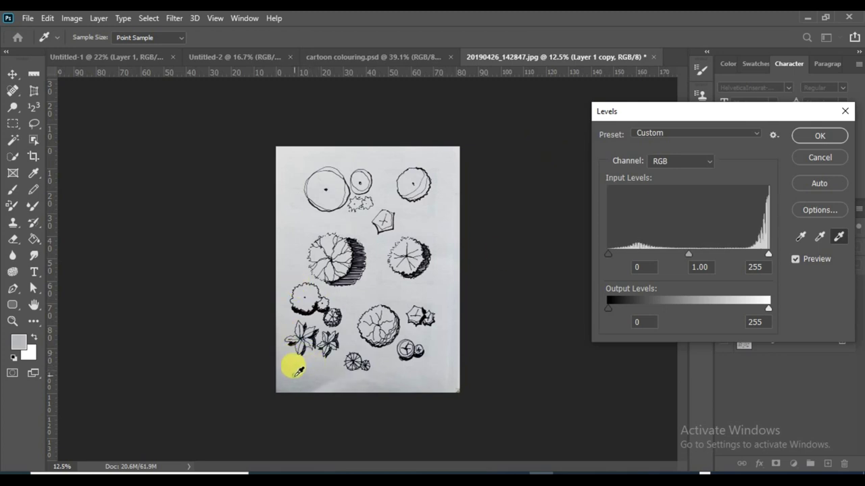
{"action": "left_click", "coordinate": [818, 133]}
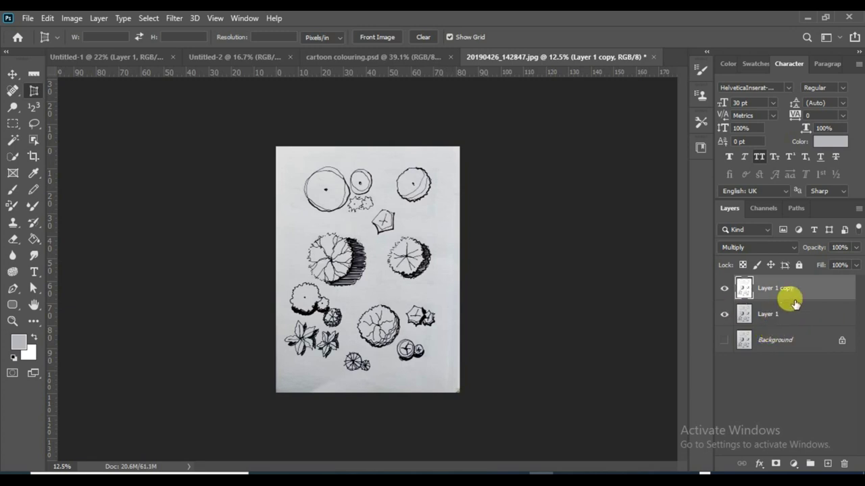
Lock all on Layer 1 copy and make Layer 1 the active layer.
{"action": "left_click", "coordinate": [800, 265]}
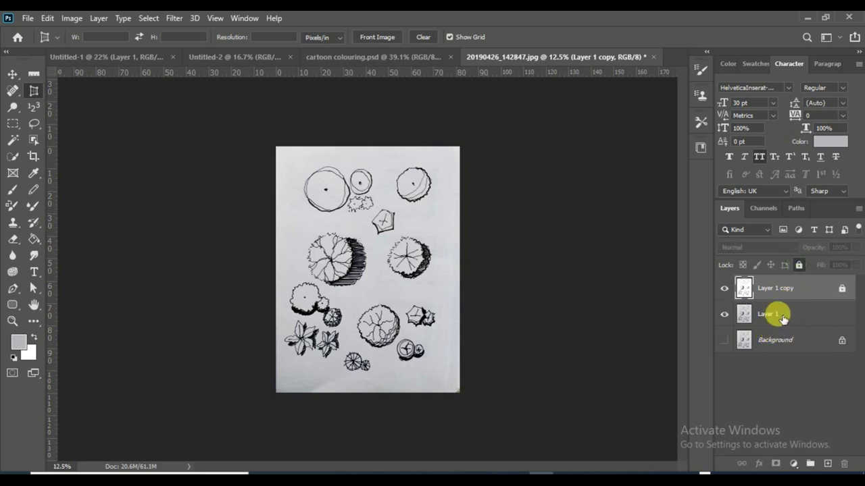
{"action": "left_click", "coordinate": [782, 317]}
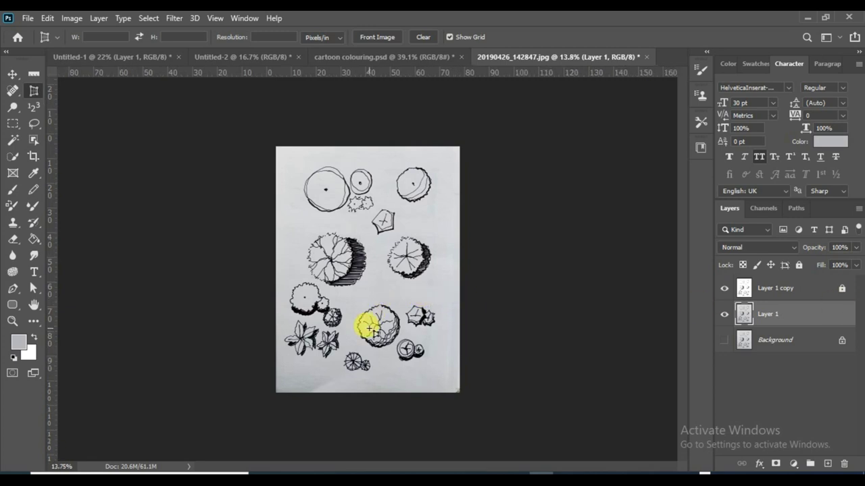
{"action": "scroll", "coordinate": [369, 325], "scroll_direction": "up", "scroll_amount": 3}
{"action": "scroll", "coordinate": [368, 324], "scroll_direction": "up", "scroll_amount": 1}
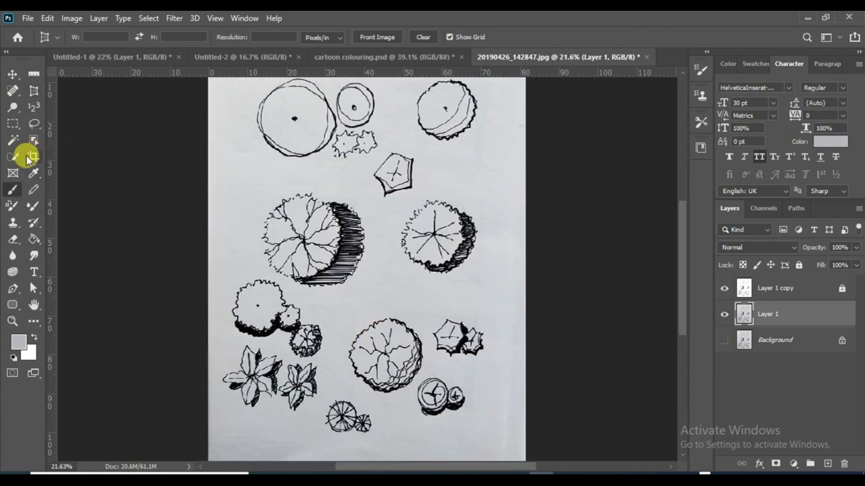
Switch to the Brush tool with the Soft Round preset.
{"action": "key", "text": "b"}
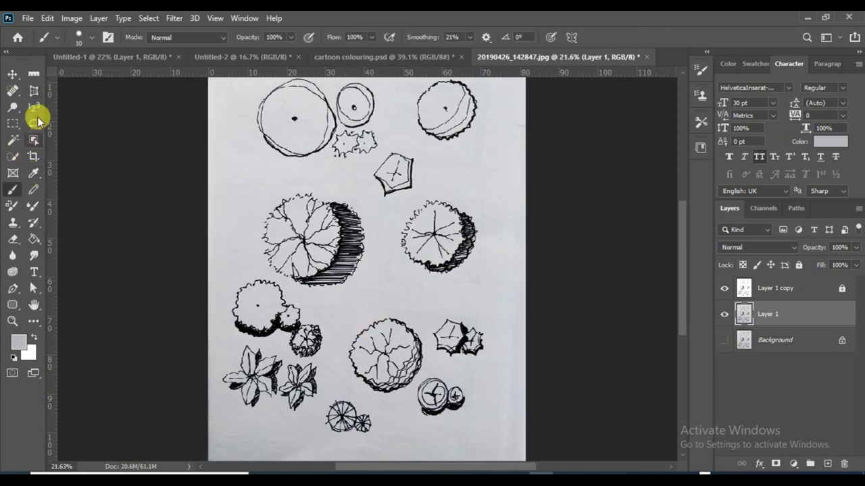
{"action": "left_click", "coordinate": [91, 37]}
{"action": "left_click", "coordinate": [92, 186]}
{"action": "left_click", "coordinate": [16, 343]}
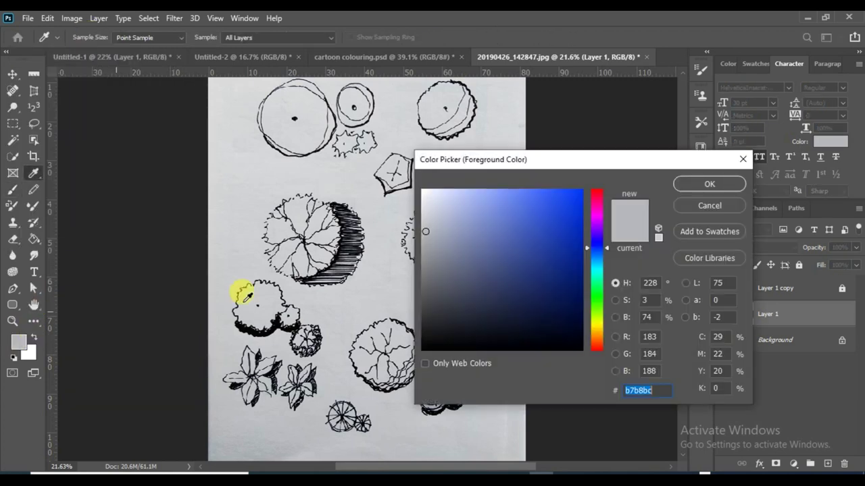
Set the foreground colour to medium green #429347.
{"action": "left_click", "coordinate": [590, 305]}
{"action": "left_click", "coordinate": [592, 295]}
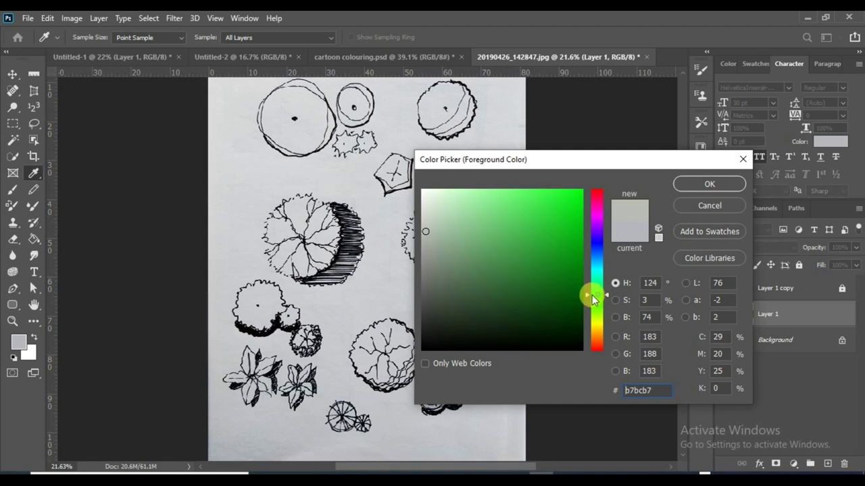
{"action": "left_click_drag", "start_coordinate": [501, 261], "coordinate": [510, 257]}
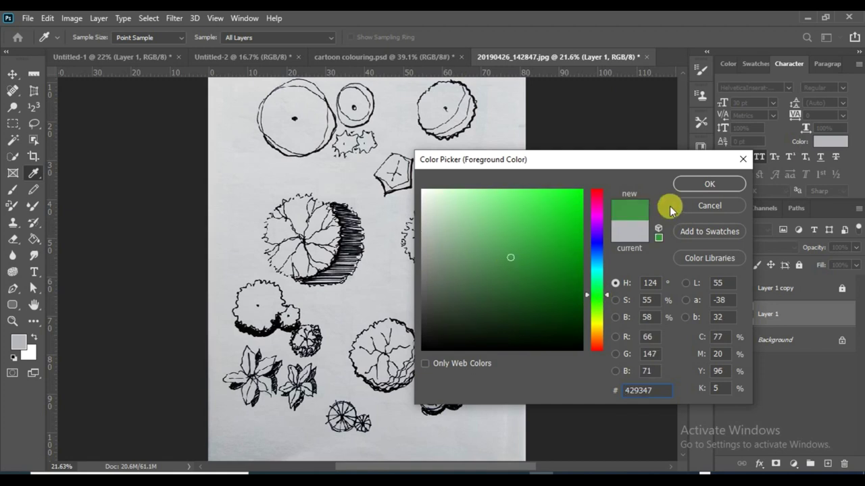
{"action": "left_click", "coordinate": [691, 179]}
With a larger brush, paint green over the centre of the large hatched tree.
{"action": "left_click", "coordinate": [82, 35]}
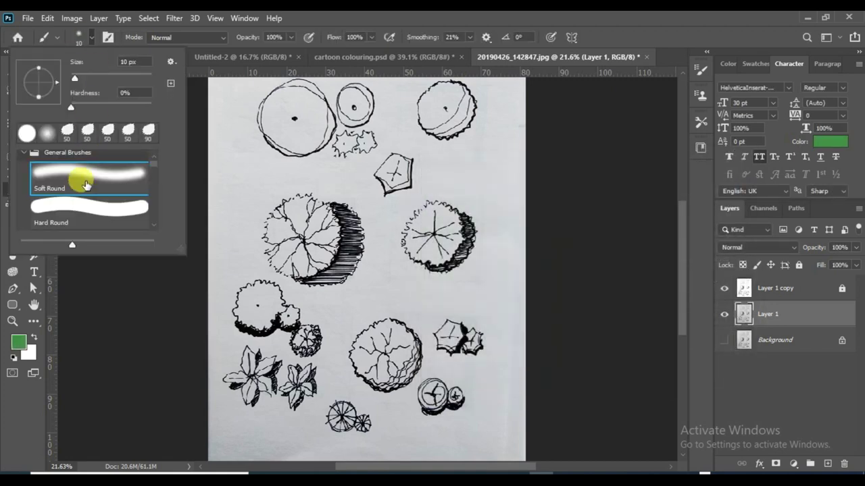
{"action": "left_click", "coordinate": [483, 20]}
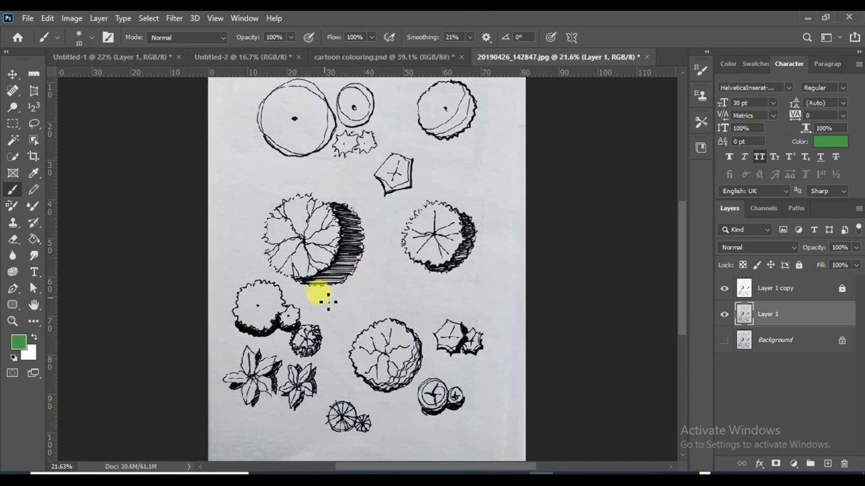
{"action": "key", "text": "bracketright"}
{"action": "key", "text": "bracketright"}
{"action": "key", "text": "bracketright"}
{"action": "key", "text": "bracketright"}
{"action": "key", "text": "bracketright"}
{"action": "key", "text": "bracketright"}
{"action": "key", "text": "bracketright"}
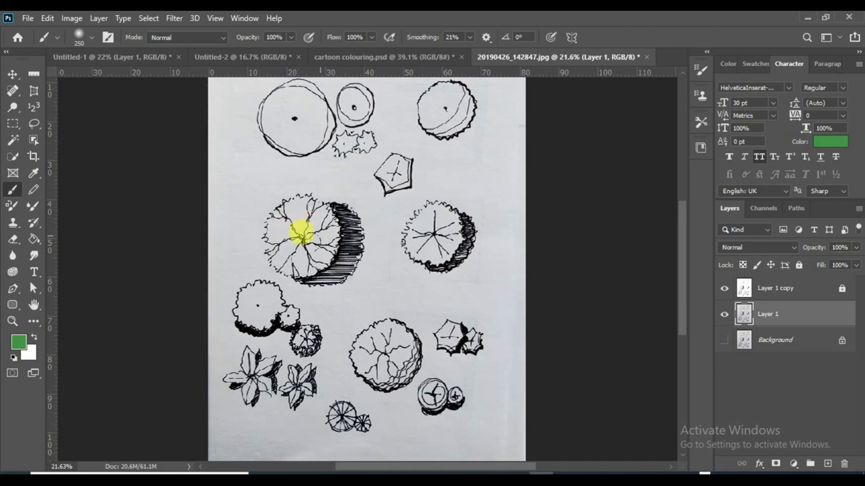
{"action": "mouse_move", "coordinate": [291, 235]}
{"action": "left_mouse_down"}
{"action": "mouse_move", "coordinate": [221, 260]}
{"action": "mouse_move", "coordinate": [303, 238]}
{"action": "mouse_move", "coordinate": [279, 250]}
{"action": "mouse_move", "coordinate": [268, 220]}
{"action": "mouse_move", "coordinate": [274, 227]}
{"action": "mouse_move", "coordinate": [309, 219]}
{"action": "mouse_move", "coordinate": [295, 242]}
{"action": "mouse_move", "coordinate": [343, 219]}
{"action": "mouse_move", "coordinate": [307, 268]}
{"action": "mouse_move", "coordinate": [258, 250]}
{"action": "mouse_move", "coordinate": [74, 249]}
{"action": "mouse_move", "coordinate": [251, 216]}
{"action": "mouse_move", "coordinate": [318, 173]}
{"action": "mouse_move", "coordinate": [303, 169]}
{"action": "mouse_move", "coordinate": [329, 198]}
{"action": "mouse_move", "coordinate": [290, 196]}
{"action": "mouse_move", "coordinate": [306, 211]}
{"action": "mouse_move", "coordinate": [283, 196]}
{"action": "mouse_move", "coordinate": [260, 193]}
{"action": "left_mouse_up"}
{"action": "scroll", "coordinate": [291, 236], "scroll_direction": "up", "scroll_amount": 5}
{"action": "left_click", "coordinate": [18, 343]}
{"action": "left_click", "coordinate": [597, 307]}
Set lighter green at 50% opacity, then paint darker green at 100% across the lower crown.
{"action": "left_click", "coordinate": [710, 185]}
{"action": "key", "text": "5"}
{"action": "key", "text": "bracketright"}
{"action": "key", "text": "bracketright"}
{"action": "key", "text": "bracketright"}
{"action": "left_click", "coordinate": [18, 342]}
{"action": "left_click", "coordinate": [514, 273]}
{"action": "left_click", "coordinate": [710, 185]}
{"action": "key", "text": "bracketleft"}
{"action": "key", "text": "bracketleft"}
{"action": "key", "text": "0"}
{"action": "mouse_move", "coordinate": [322, 250]}
{"action": "left_mouse_down"}
{"action": "mouse_move", "coordinate": [358, 260]}
{"action": "mouse_move", "coordinate": [282, 281]}
{"action": "mouse_move", "coordinate": [254, 266]}
{"action": "mouse_move", "coordinate": [340, 248]}
{"action": "mouse_move", "coordinate": [357, 224]}
{"action": "left_mouse_up"}
In Untitled-2, dismiss the locked-layer warning, select the unlocked lower layer and switch to the Magic Wand.
{"action": "scroll", "coordinate": [291, 277], "scroll_direction": "down", "scroll_amount": 3}
{"action": "scroll", "coordinate": [303, 284], "scroll_direction": "up", "scroll_amount": 2}
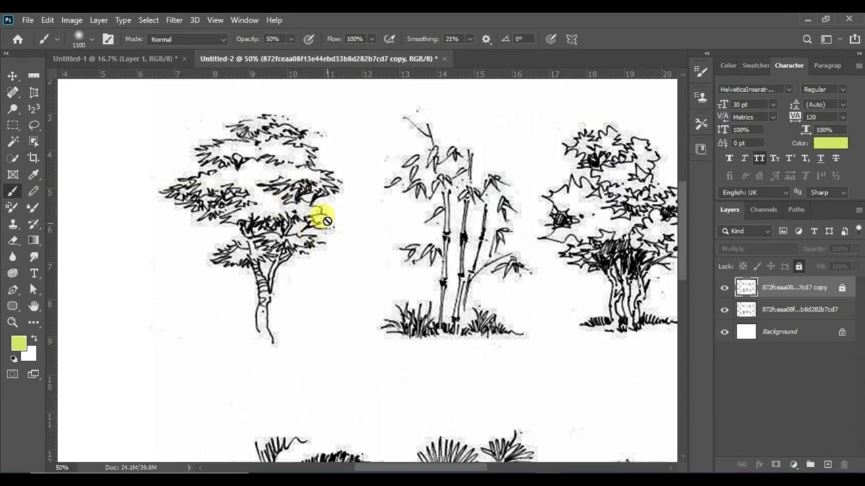
{"action": "left_click", "coordinate": [645, 308]}
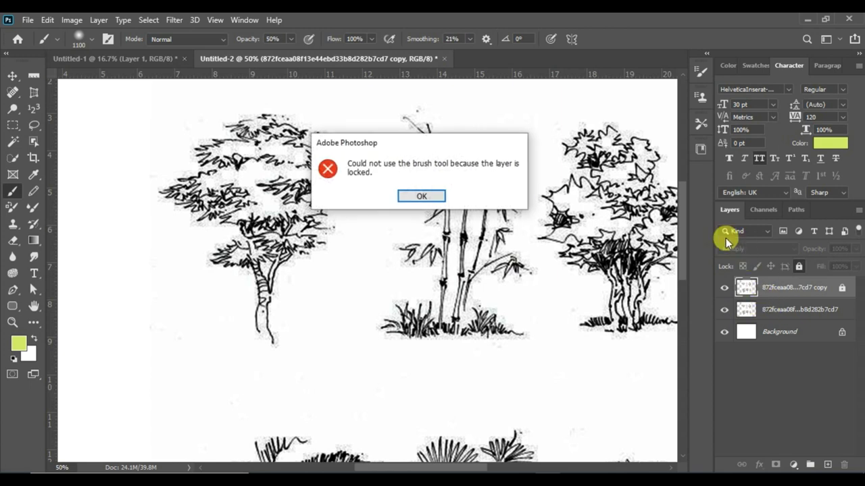
{"action": "left_click", "coordinate": [425, 192]}
{"action": "left_click", "coordinate": [772, 309]}
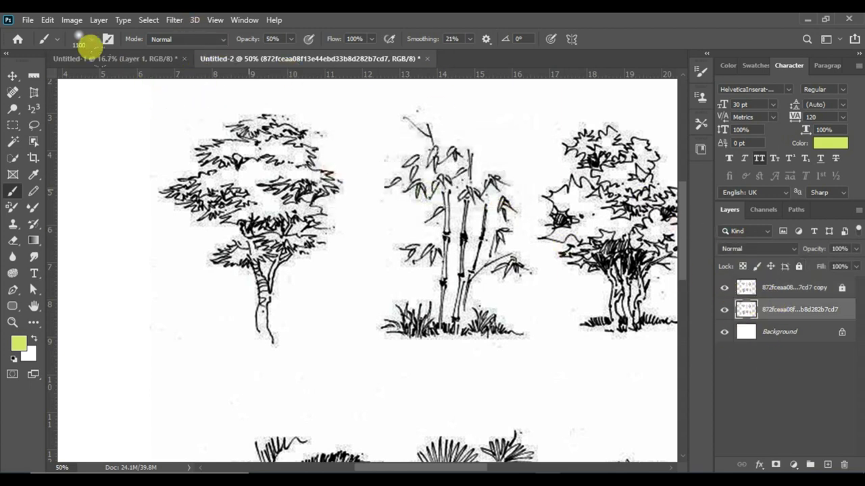
{"action": "left_click", "coordinate": [12, 141]}
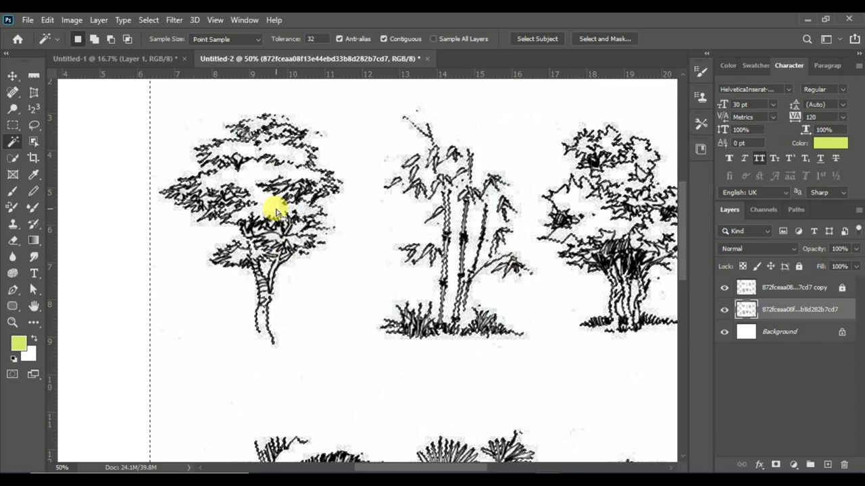
Undo a trial green fill, zoom in on the left tree, and switch to a 300 px brush.
{"action": "key", "text": "alt+BackSpace"}
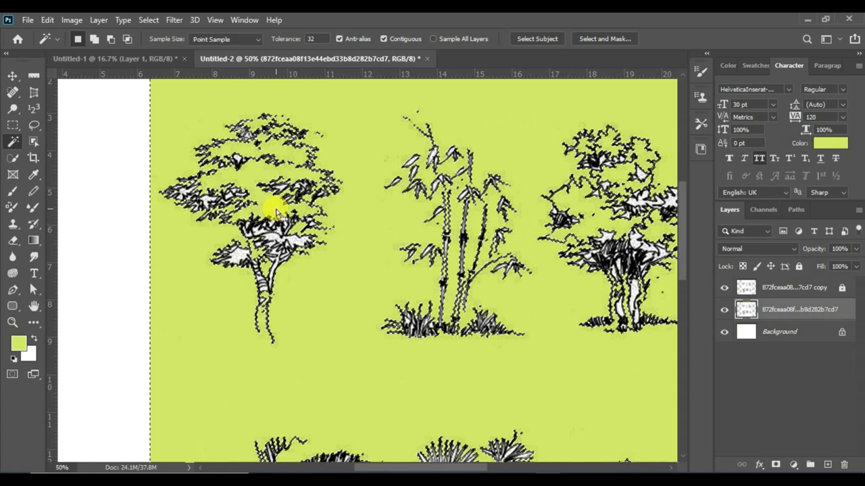
{"action": "key", "text": "ctrl+z"}
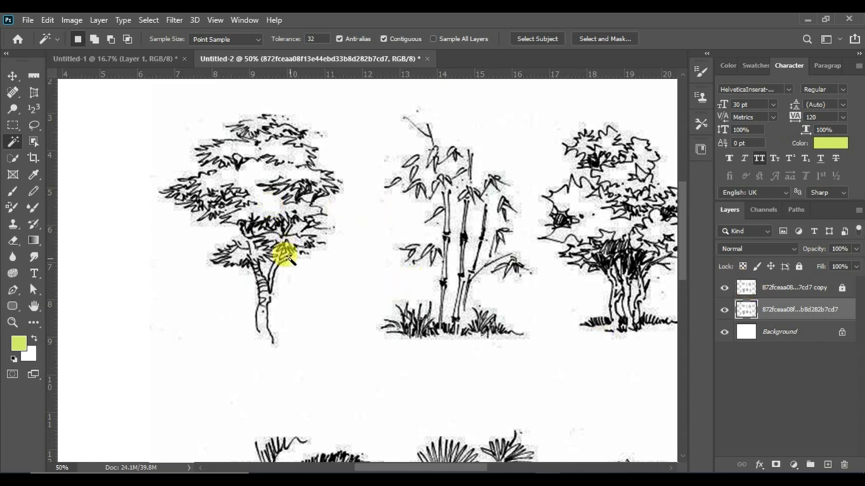
{"action": "key", "text": "ctrl"}
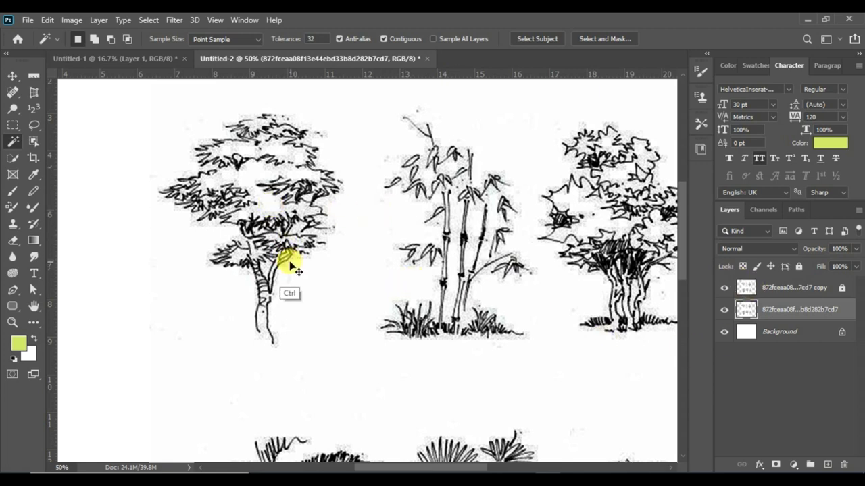
{"action": "key", "text": "ctrl+plus"}
{"action": "left_click_drag", "start_coordinate": [286, 267], "coordinate": [300, 278]}
{"action": "key", "text": "ctrl+r"}
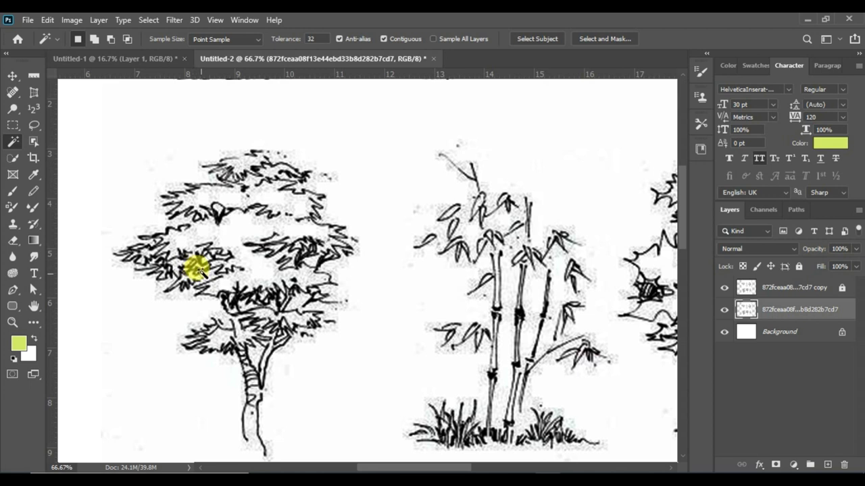
{"action": "key", "text": "b"}
{"action": "key", "text": "bracketleft"}
{"action": "key", "text": "bracketleft"}
{"action": "key", "text": "bracketleft"}
{"action": "key", "text": "bracketleft"}
{"action": "key", "text": "bracketleft"}
{"action": "key", "text": "bracketleft"}
{"action": "key", "text": "bracketleft"}
{"action": "key", "text": "bracketleft"}
{"action": "key", "text": "bracketleft"}
{"action": "key", "text": "bracketleft"}
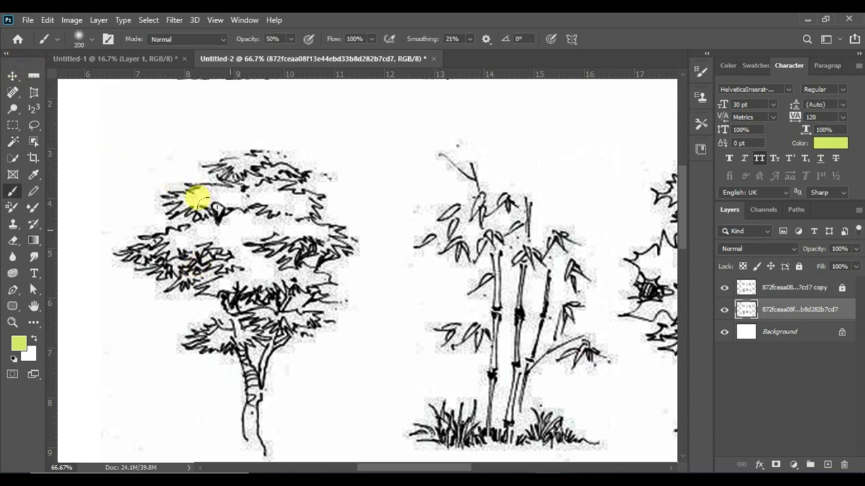
Choose dark green 387420, zoom to 100% on the tree, and shrink the brush to 90.
{"action": "left_click", "coordinate": [18, 344]}
{"action": "left_click", "coordinate": [598, 305]}
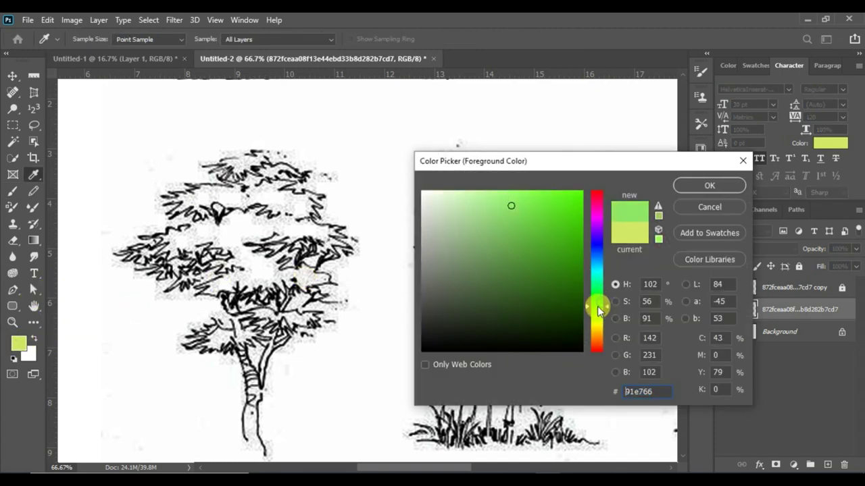
{"action": "left_click", "coordinate": [537, 278]}
{"action": "left_click", "coordinate": [682, 189]}
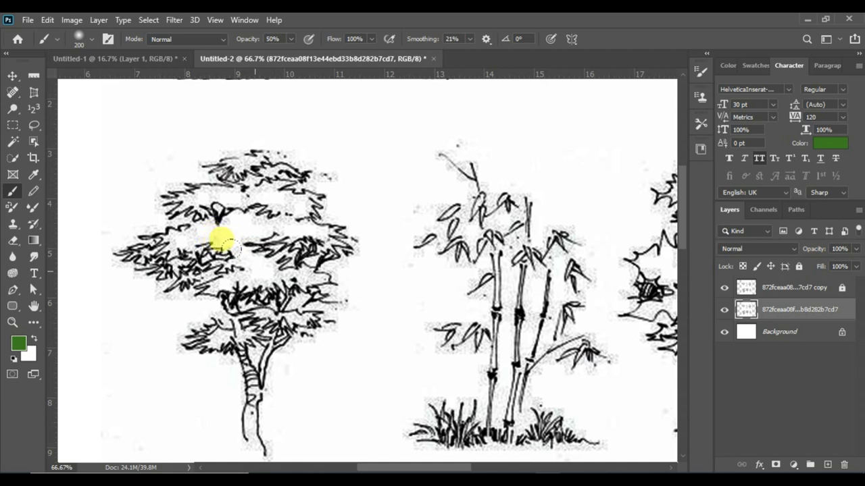
{"action": "key", "text": "ctrl+plus"}
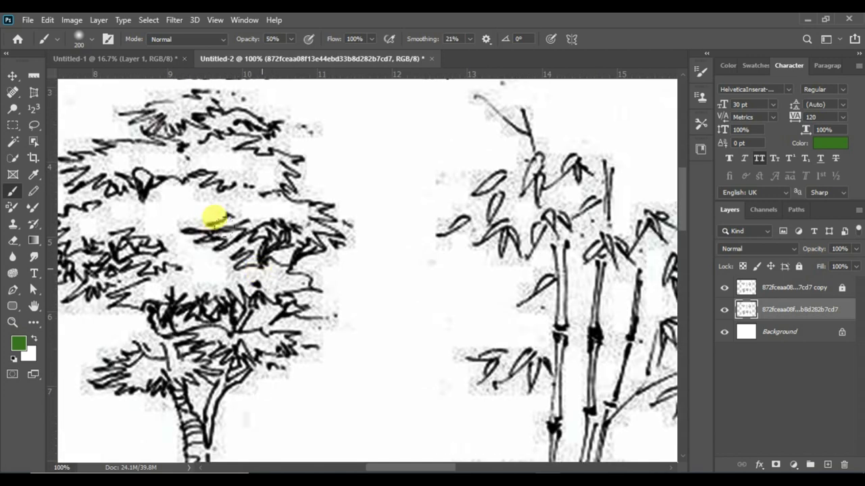
{"action": "scroll", "coordinate": [354, 227], "scroll_direction": "left", "scroll_amount": 4}
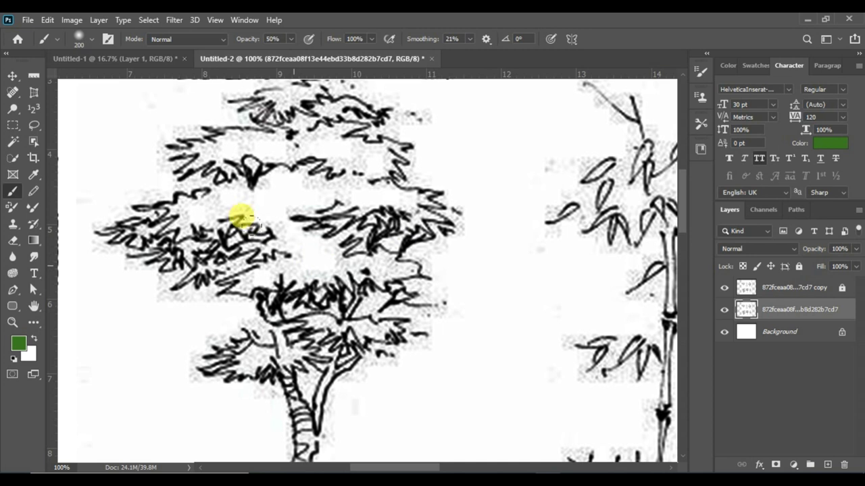
{"action": "key", "text": "bracketleft"}
{"action": "key", "text": "bracketleft"}
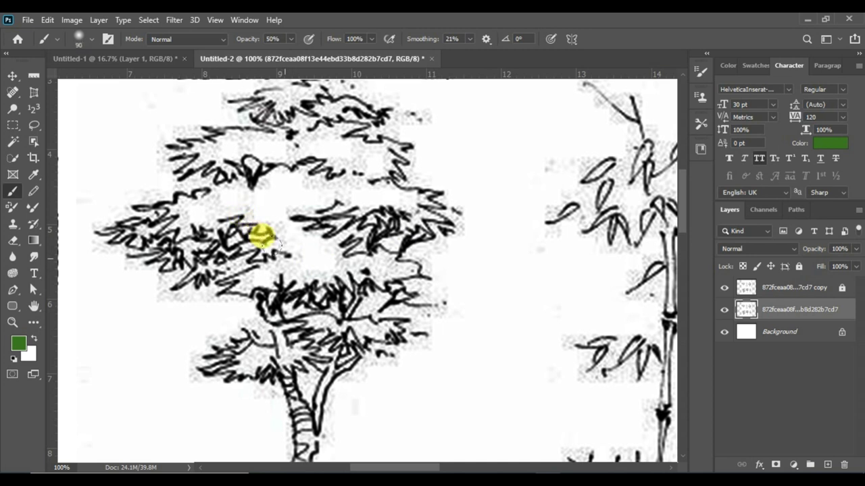
Paint dark green over the middle canopy and lower foliage, then pick a lighter olive green.
{"action": "left_click_drag", "start_coordinate": [274, 235], "coordinate": [247, 247]}
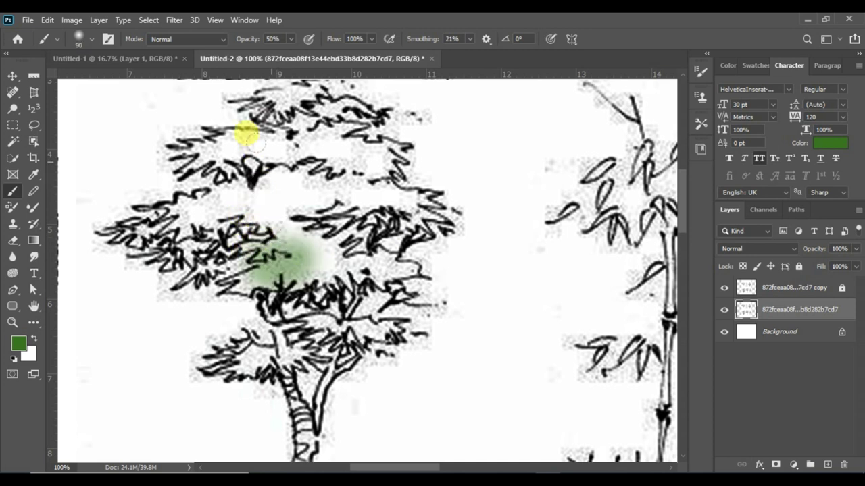
{"action": "key", "text": "0"}
{"action": "mouse_move", "coordinate": [269, 209]}
{"action": "left_mouse_down"}
{"action": "mouse_move", "coordinate": [253, 234]}
{"action": "mouse_move", "coordinate": [308, 229]}
{"action": "mouse_move", "coordinate": [278, 259]}
{"action": "mouse_move", "coordinate": [280, 271]}
{"action": "mouse_move", "coordinate": [318, 253]}
{"action": "mouse_move", "coordinate": [292, 279]}
{"action": "left_mouse_up"}
{"action": "key", "text": "bracketleft"}
{"action": "key", "text": "bracketleft"}
{"action": "key", "text": "bracketleft"}
{"action": "key", "text": "bracketleft"}
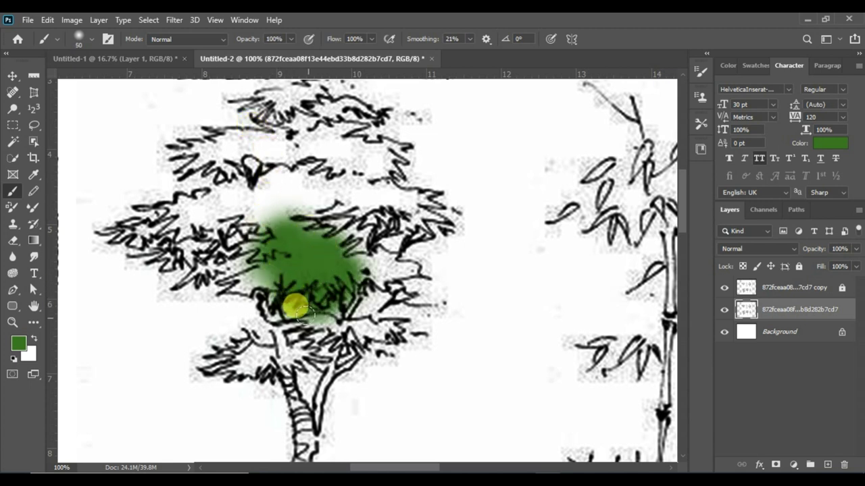
{"action": "mouse_move", "coordinate": [379, 332]}
{"action": "left_mouse_down"}
{"action": "mouse_move", "coordinate": [327, 336]}
{"action": "mouse_move", "coordinate": [346, 326]}
{"action": "mouse_move", "coordinate": [299, 348]}
{"action": "left_mouse_up"}
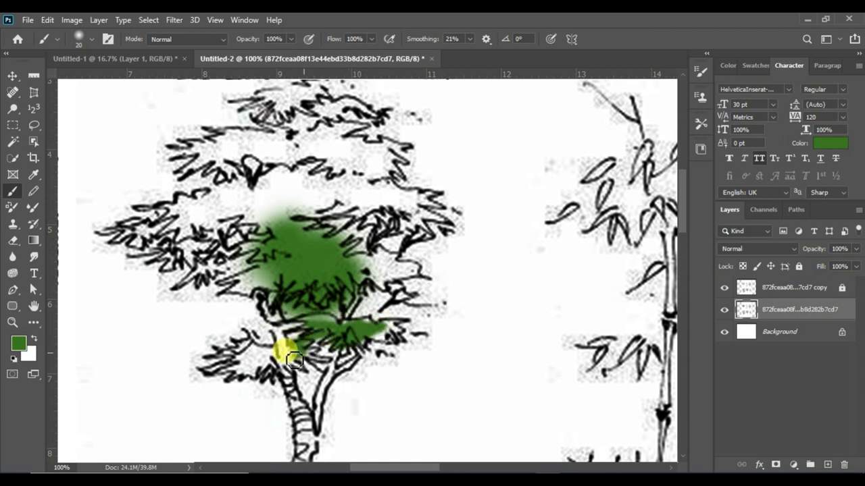
{"action": "mouse_move", "coordinate": [246, 358]}
{"action": "left_mouse_down"}
{"action": "mouse_move", "coordinate": [212, 368]}
{"action": "mouse_move", "coordinate": [255, 352]}
{"action": "mouse_move", "coordinate": [271, 357]}
{"action": "mouse_move", "coordinate": [277, 304]}
{"action": "mouse_move", "coordinate": [246, 287]}
{"action": "mouse_move", "coordinate": [231, 260]}
{"action": "mouse_move", "coordinate": [384, 262]}
{"action": "mouse_move", "coordinate": [365, 281]}
{"action": "mouse_move", "coordinate": [396, 286]}
{"action": "mouse_move", "coordinate": [376, 251]}
{"action": "mouse_move", "coordinate": [331, 230]}
{"action": "left_mouse_up"}
{"action": "left_click", "coordinate": [18, 344]}
{"action": "left_click", "coordinate": [550, 218]}
Brush yellow-green across the upper canopy and soft dark green over the middle canopy.
{"action": "key", "text": "Return"}
{"action": "mouse_move", "coordinate": [335, 172]}
{"action": "left_mouse_down"}
{"action": "mouse_move", "coordinate": [261, 90]}
{"action": "mouse_move", "coordinate": [226, 136]}
{"action": "mouse_move", "coordinate": [378, 210]}
{"action": "mouse_move", "coordinate": [324, 115]}
{"action": "left_mouse_up"}
{"action": "left_click", "coordinate": [307, 252], "text": "alt"}
{"action": "key", "text": "3"}
{"action": "key", "text": "bracketright"}
{"action": "key", "text": "bracketright"}
{"action": "key", "text": "bracketright"}
{"action": "key", "text": "bracketright"}
{"action": "key", "text": "bracketright"}
{"action": "mouse_move", "coordinate": [266, 193]}
{"action": "left_mouse_down"}
{"action": "mouse_move", "coordinate": [265, 221]}
{"action": "mouse_move", "coordinate": [277, 152]}
{"action": "mouse_move", "coordinate": [313, 192]}
{"action": "mouse_move", "coordinate": [259, 317]}
{"action": "mouse_move", "coordinate": [344, 191]}
{"action": "mouse_move", "coordinate": [303, 294]}
{"action": "mouse_move", "coordinate": [364, 274]}
{"action": "mouse_move", "coordinate": [332, 293]}
{"action": "left_mouse_up"}
{"action": "left_click", "coordinate": [203, 219], "text": "alt"}
Set the foreground colour to greyish brown 5a4d40.
{"action": "left_click", "coordinate": [19, 346]}
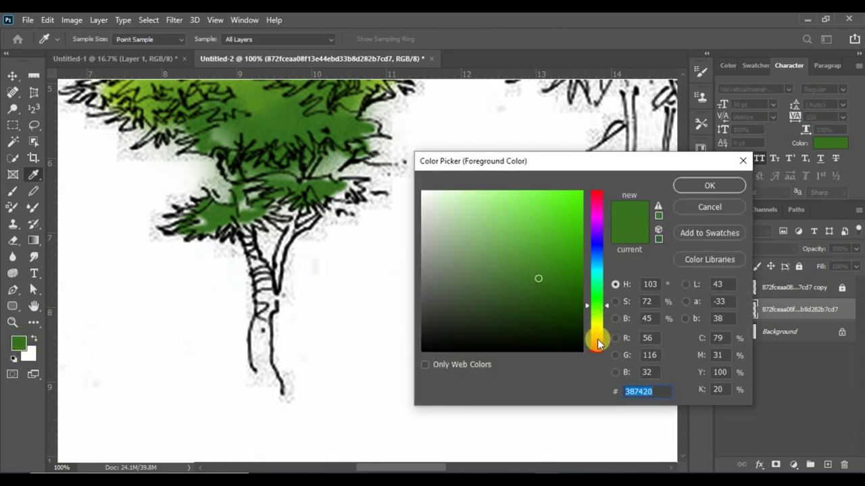
{"action": "left_click", "coordinate": [597, 339]}
{"action": "left_click_drag", "start_coordinate": [546, 295], "coordinate": [550, 289]}
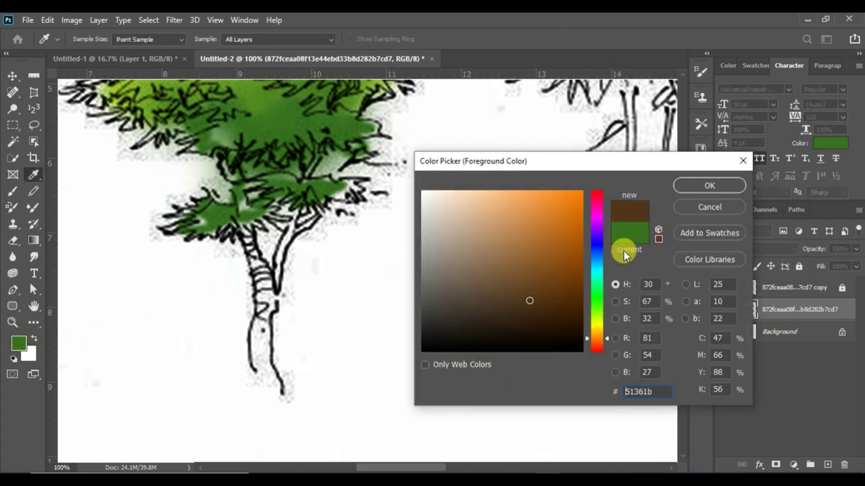
{"action": "left_click_drag", "start_coordinate": [487, 298], "coordinate": [467, 295]}
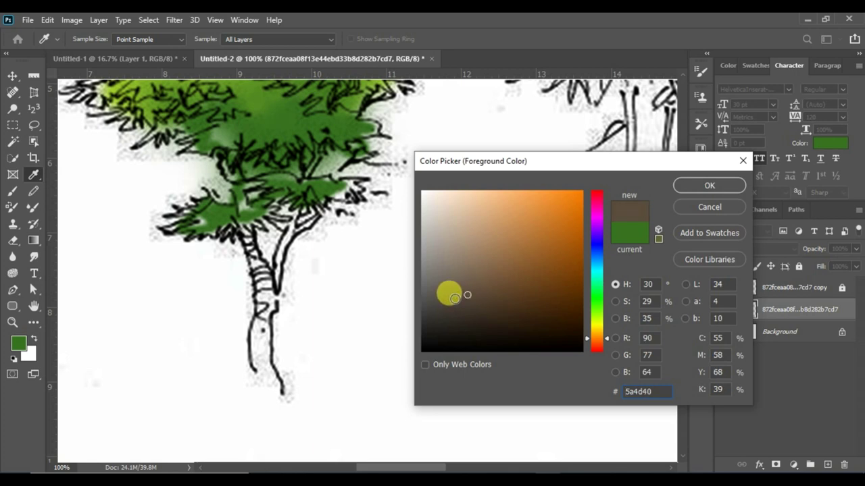
{"action": "left_click", "coordinate": [690, 183]}
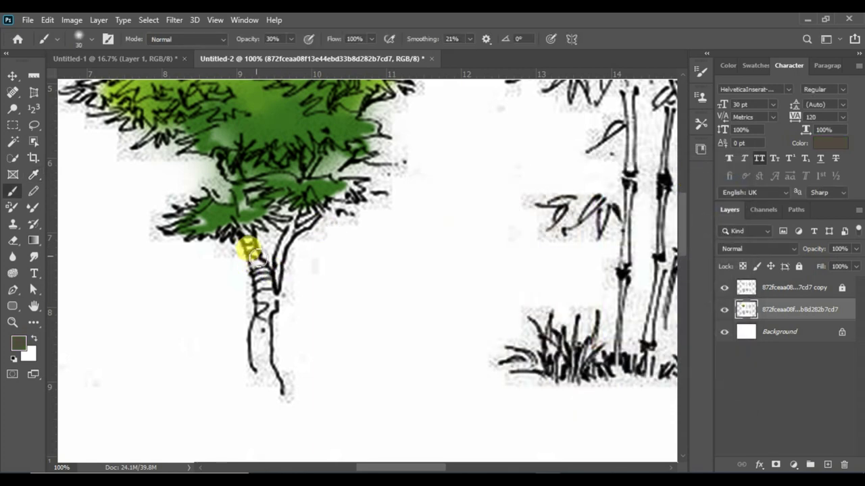
Paint the tree trunk brown from top to base with the Hard Round brush.
{"action": "left_click", "coordinate": [91, 40]}
{"action": "left_click", "coordinate": [84, 204]}
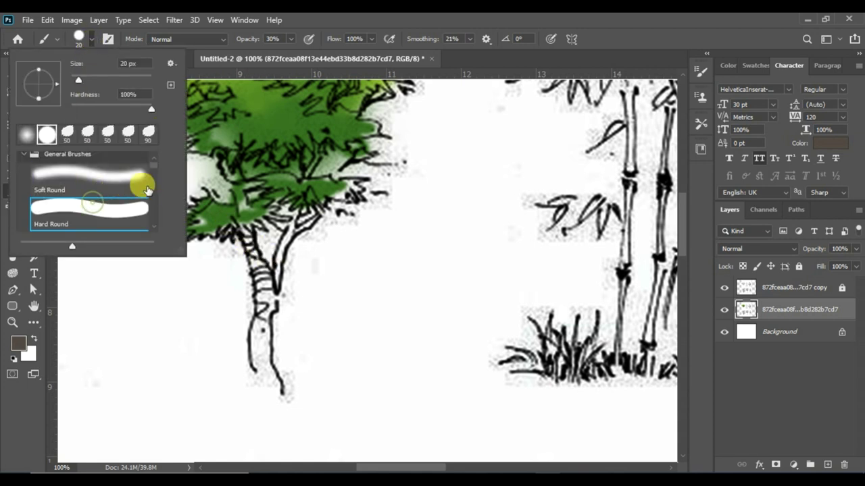
{"action": "key", "text": "Return"}
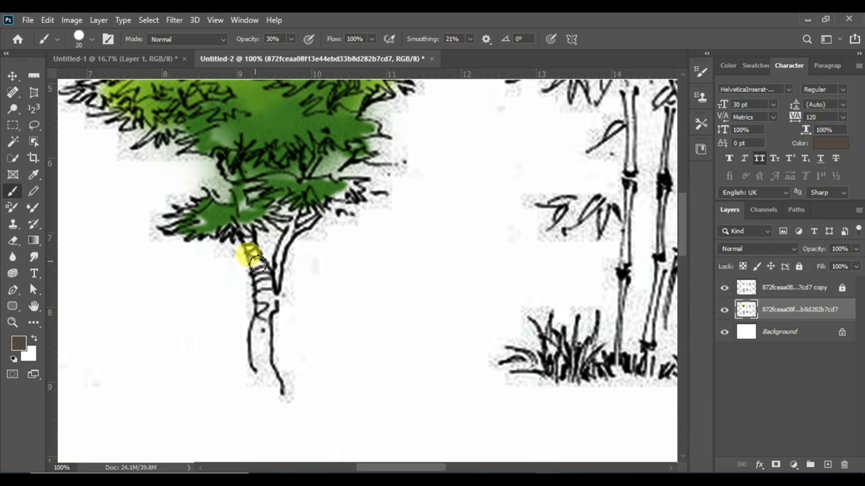
{"action": "left_click_drag", "start_coordinate": [249, 238], "coordinate": [260, 270]}
{"action": "left_click", "coordinate": [288, 106]}
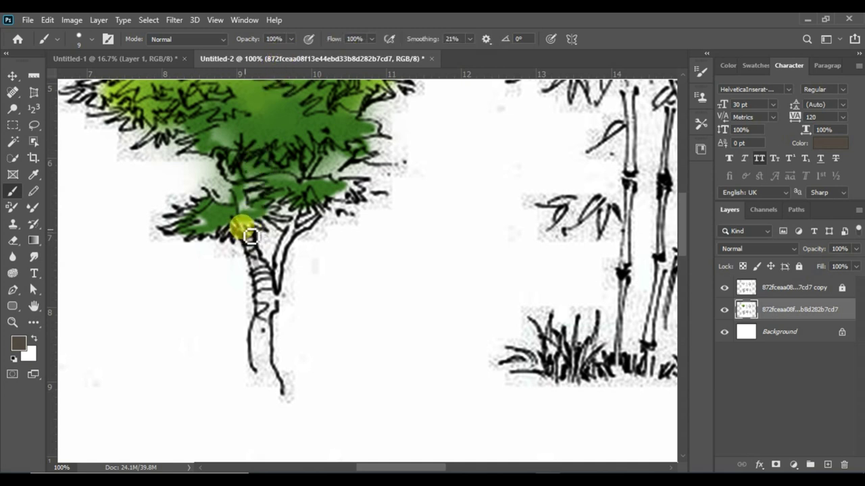
{"action": "mouse_move", "coordinate": [252, 242]}
{"action": "left_mouse_down"}
{"action": "mouse_move", "coordinate": [265, 328]}
{"action": "mouse_move", "coordinate": [268, 272]}
{"action": "mouse_move", "coordinate": [275, 299]}
{"action": "mouse_move", "coordinate": [268, 292]}
{"action": "mouse_move", "coordinate": [264, 352]}
{"action": "mouse_move", "coordinate": [296, 227]}
{"action": "mouse_move", "coordinate": [298, 236]}
{"action": "mouse_move", "coordinate": [318, 224]}
{"action": "mouse_move", "coordinate": [294, 238]}
{"action": "mouse_move", "coordinate": [274, 332]}
{"action": "mouse_move", "coordinate": [264, 296]}
{"action": "mouse_move", "coordinate": [271, 347]}
{"action": "mouse_move", "coordinate": [275, 339]}
{"action": "mouse_move", "coordinate": [256, 354]}
{"action": "left_mouse_up"}
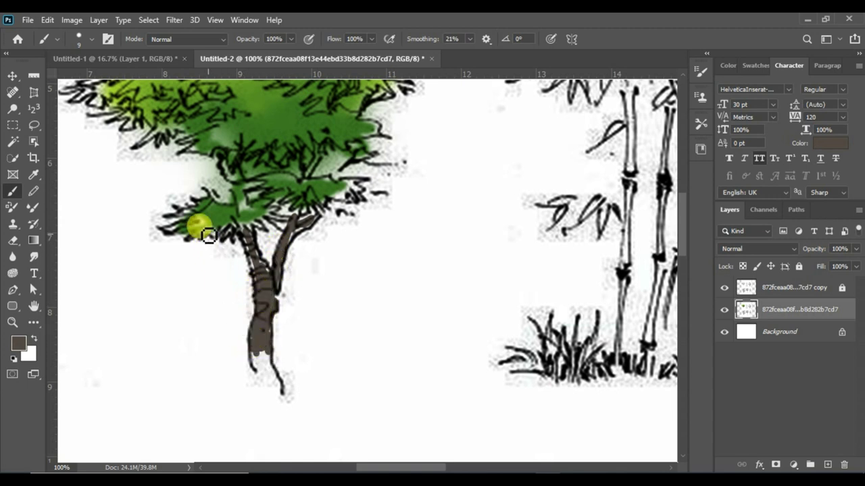
Darken the lower trunk and its base using the Soft Round brush.
{"action": "left_click", "coordinate": [91, 39]}
{"action": "left_click", "coordinate": [92, 175]}
{"action": "left_click", "coordinate": [367, 27]}
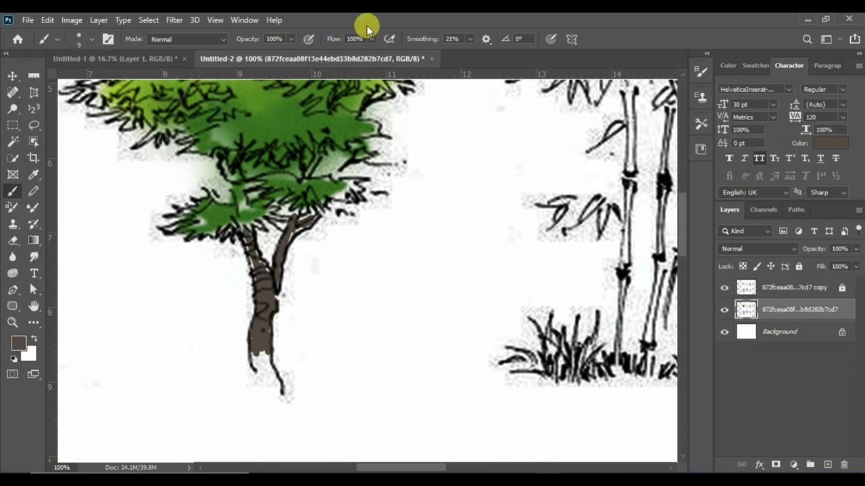
{"action": "left_click_drag", "start_coordinate": [265, 358], "coordinate": [273, 367]}
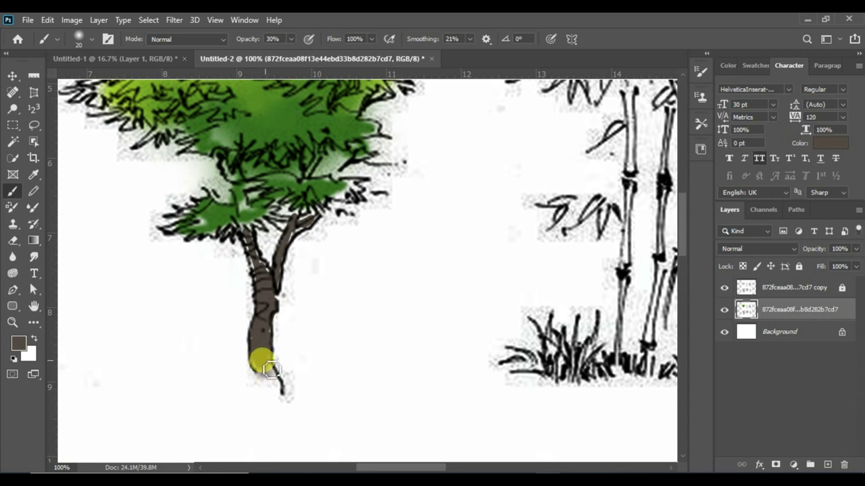
{"action": "mouse_move", "coordinate": [257, 343]}
{"action": "left_mouse_down"}
{"action": "mouse_move", "coordinate": [275, 385]}
{"action": "mouse_move", "coordinate": [271, 363]}
{"action": "mouse_move", "coordinate": [263, 373]}
{"action": "mouse_move", "coordinate": [265, 273]}
{"action": "mouse_move", "coordinate": [247, 248]}
{"action": "mouse_move", "coordinate": [252, 299]}
{"action": "left_mouse_up"}
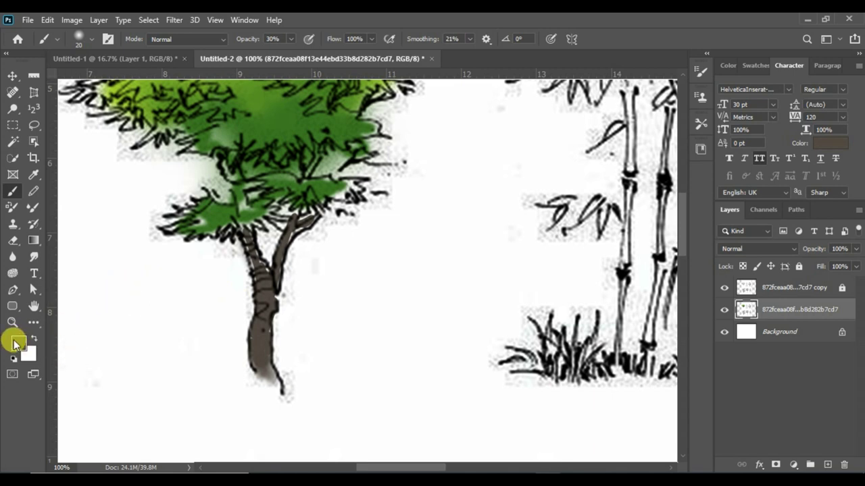
Sample the trunk's greyish brown and set a darker shade of it as the foreground.
{"action": "left_click", "coordinate": [15, 344]}
{"action": "left_click", "coordinate": [477, 326]}
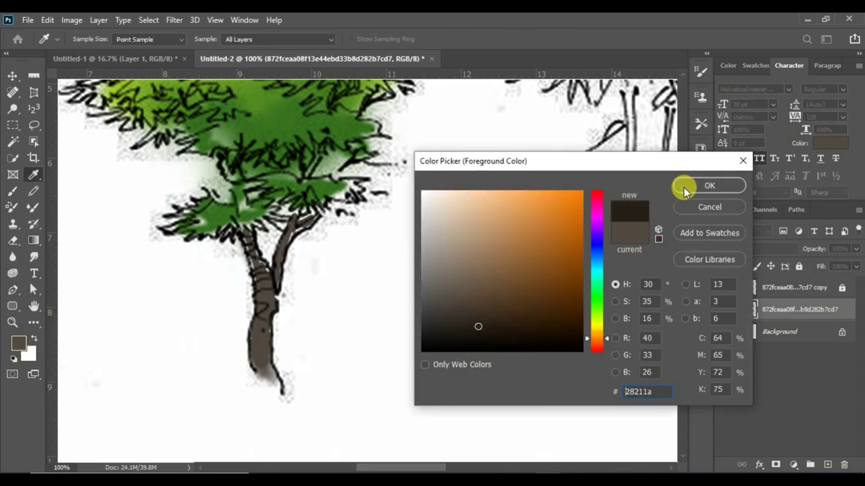
{"action": "left_click", "coordinate": [684, 189]}
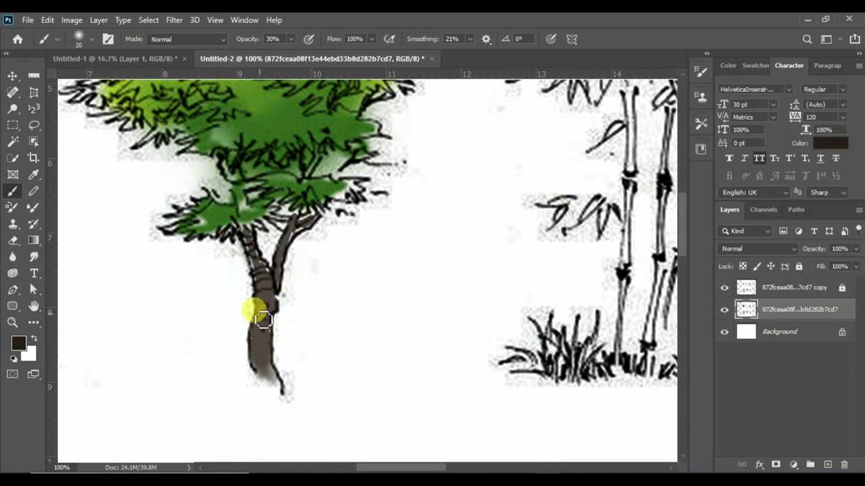
{"action": "key", "text": "i"}
{"action": "left_click", "coordinate": [262, 343]}
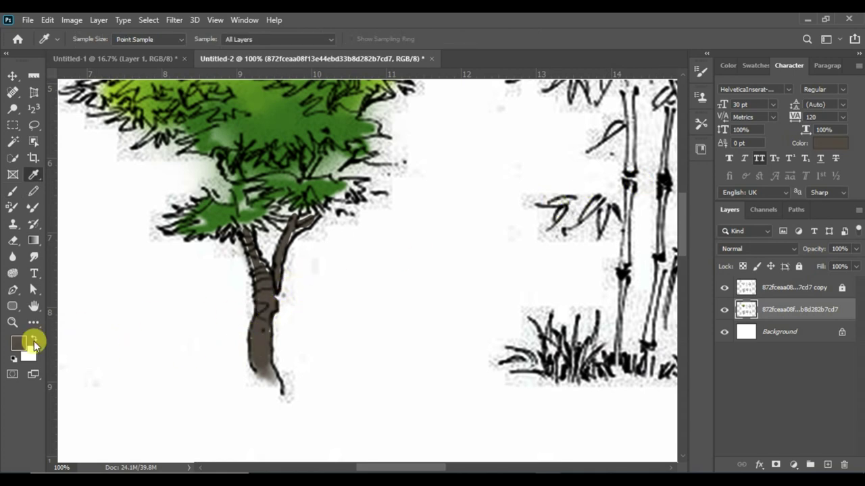
{"action": "left_click", "coordinate": [19, 343]}
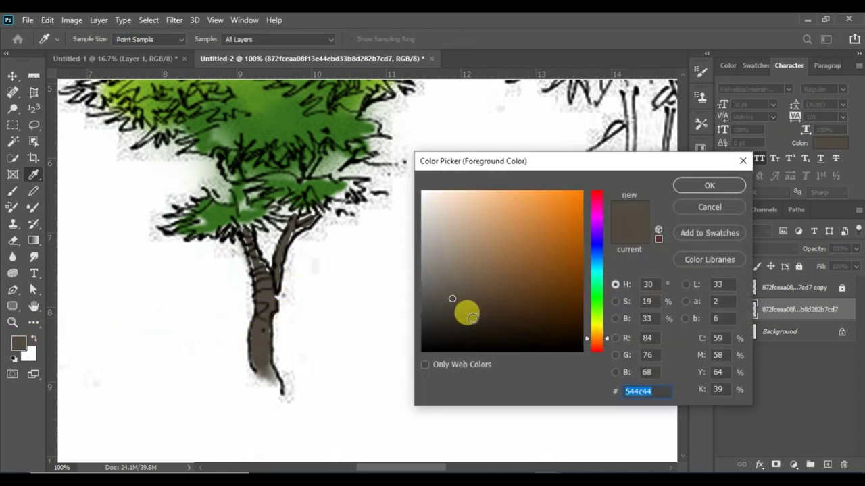
{"action": "left_click", "coordinate": [473, 317]}
{"action": "left_click", "coordinate": [677, 186]}
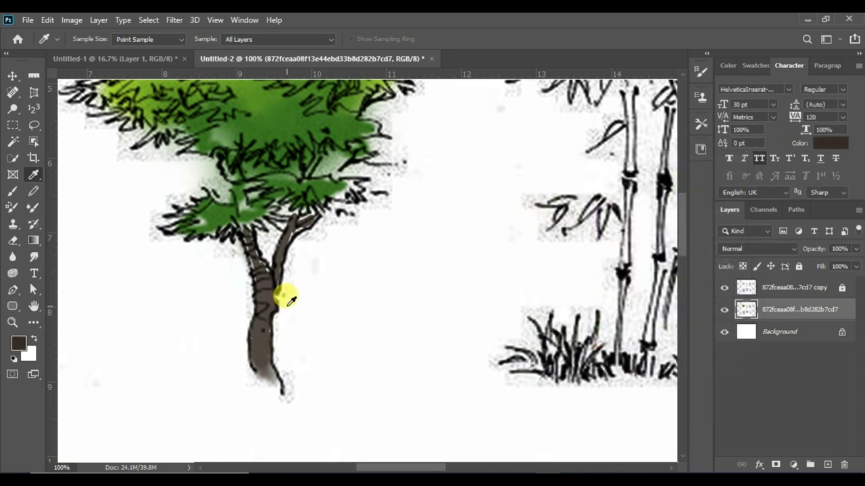
Paint darker brown streaks up the trunk into the branches at 100% opacity.
{"action": "key", "text": "b"}
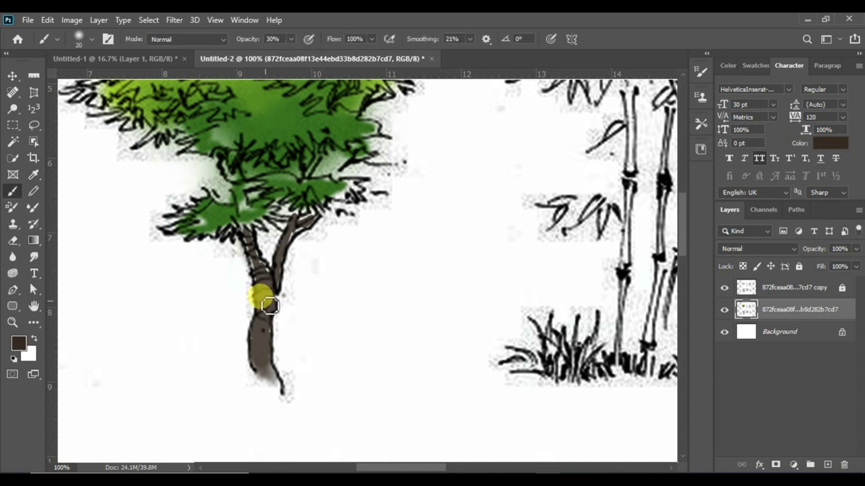
{"action": "mouse_move", "coordinate": [265, 304]}
{"action": "left_mouse_down"}
{"action": "mouse_move", "coordinate": [256, 252]}
{"action": "mouse_move", "coordinate": [263, 313]}
{"action": "mouse_move", "coordinate": [260, 257]}
{"action": "left_mouse_up"}
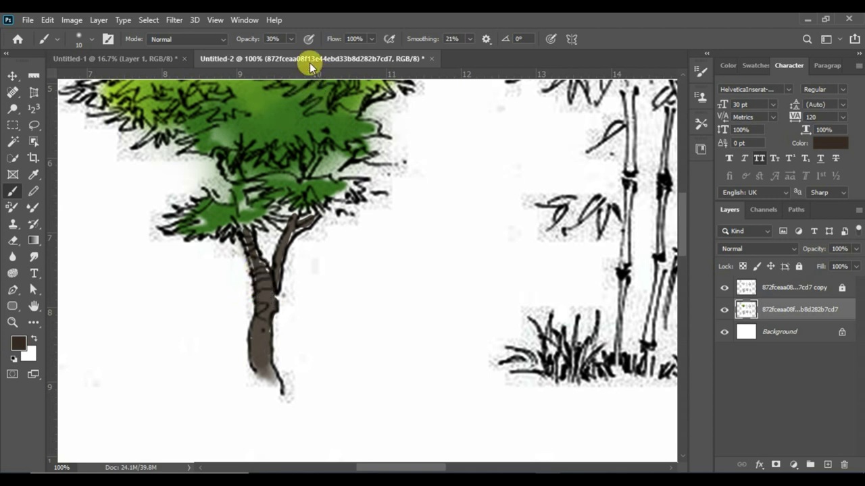
{"action": "key", "text": "0"}
{"action": "mouse_move", "coordinate": [265, 232]}
{"action": "left_mouse_down"}
{"action": "mouse_move", "coordinate": [267, 305]}
{"action": "mouse_move", "coordinate": [263, 348]}
{"action": "mouse_move", "coordinate": [266, 305]}
{"action": "mouse_move", "coordinate": [289, 249]}
{"action": "mouse_move", "coordinate": [283, 285]}
{"action": "mouse_move", "coordinate": [292, 240]}
{"action": "mouse_move", "coordinate": [243, 240]}
{"action": "mouse_move", "coordinate": [257, 238]}
{"action": "mouse_move", "coordinate": [289, 340]}
{"action": "left_mouse_up"}
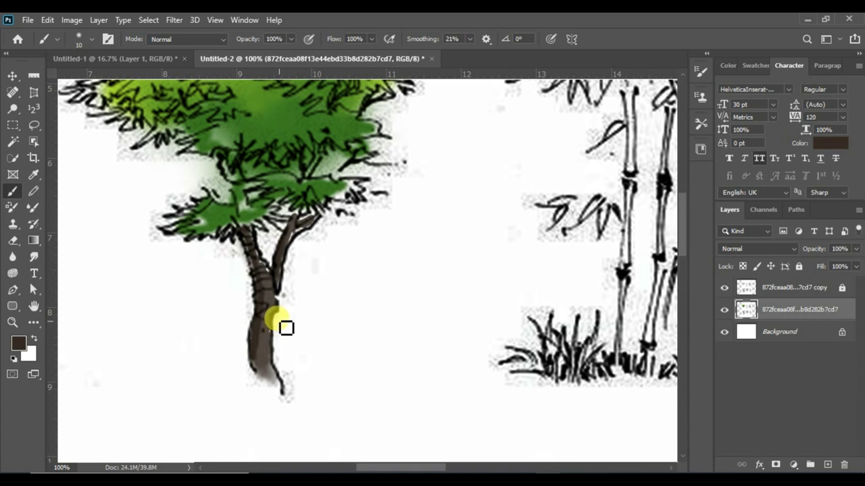
{"action": "key", "text": "ctrl+minus"}
{"action": "key", "text": "ctrl+minus"}
{"action": "key", "text": "ctrl+minus"}
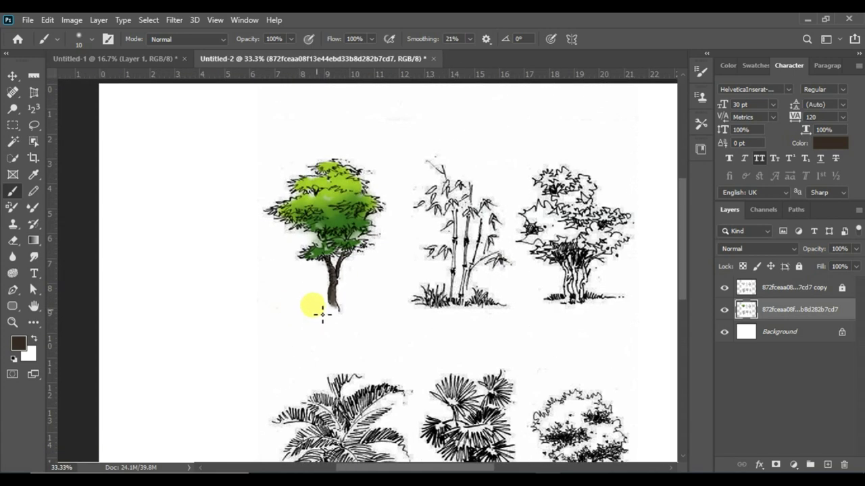
Sample green from the tree foliage and switch to the Hard Round brush.
{"action": "left_click_drag", "start_coordinate": [341, 245], "coordinate": [327, 267]}
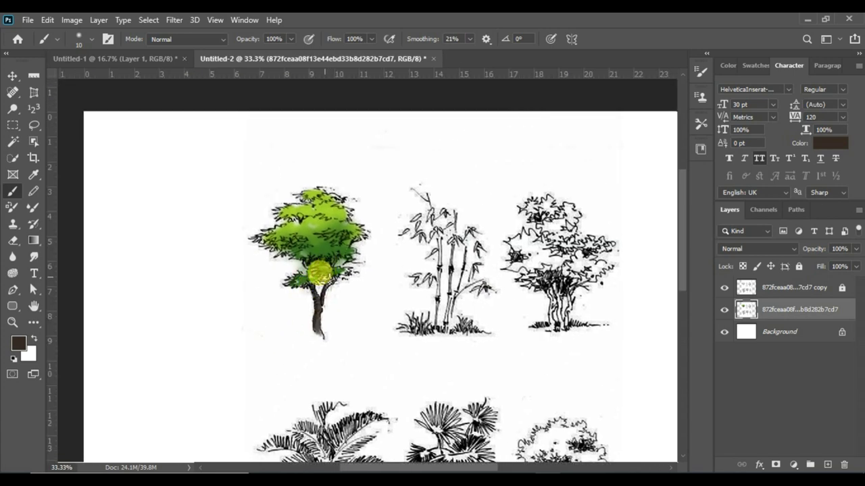
{"action": "key", "text": "ctrl+plus"}
{"action": "key", "text": "ctrl+plus"}
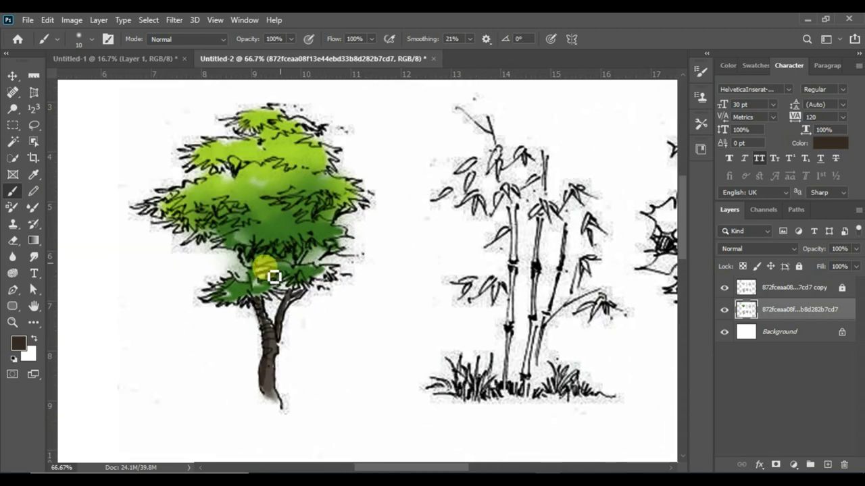
{"action": "key", "text": "i"}
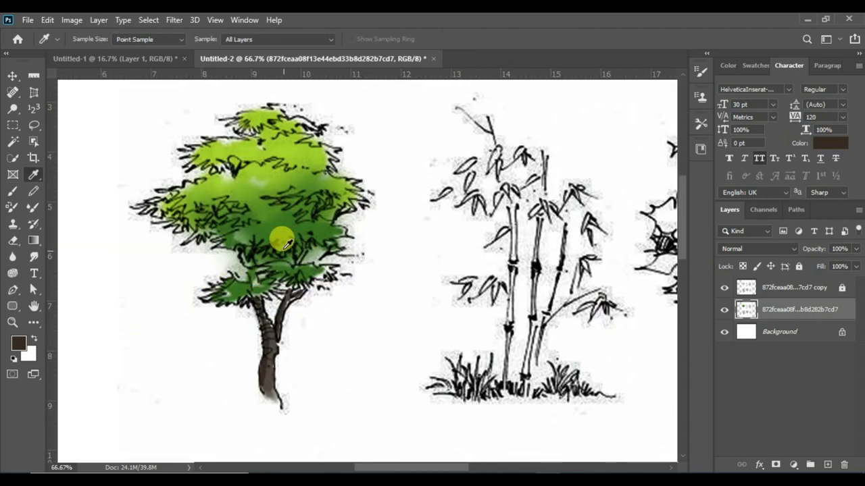
{"action": "left_click", "coordinate": [279, 239]}
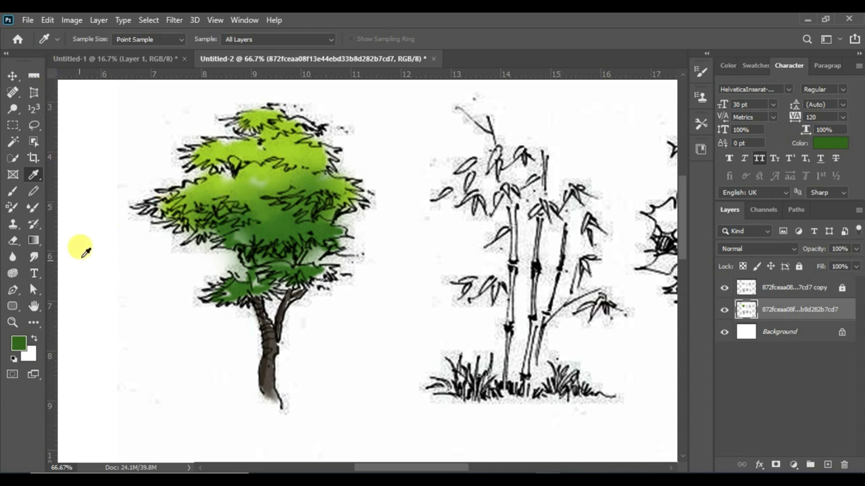
{"action": "key", "text": "b"}
{"action": "left_click", "coordinate": [90, 37]}
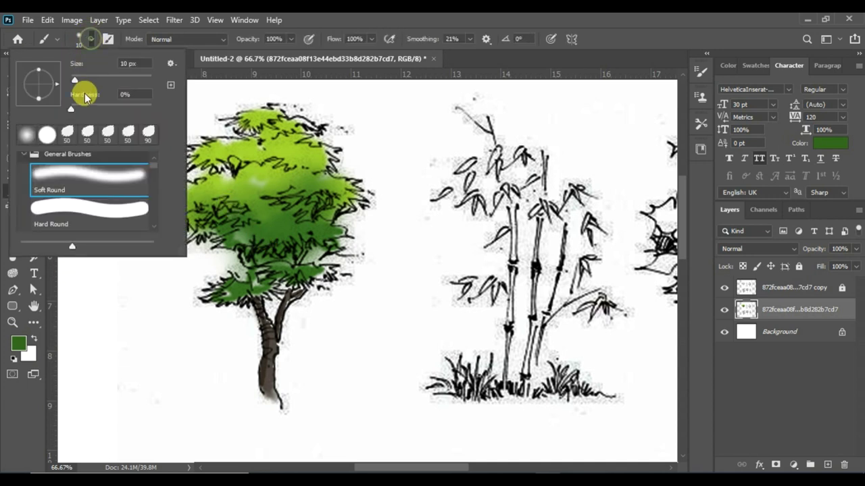
{"action": "left_click", "coordinate": [82, 208]}
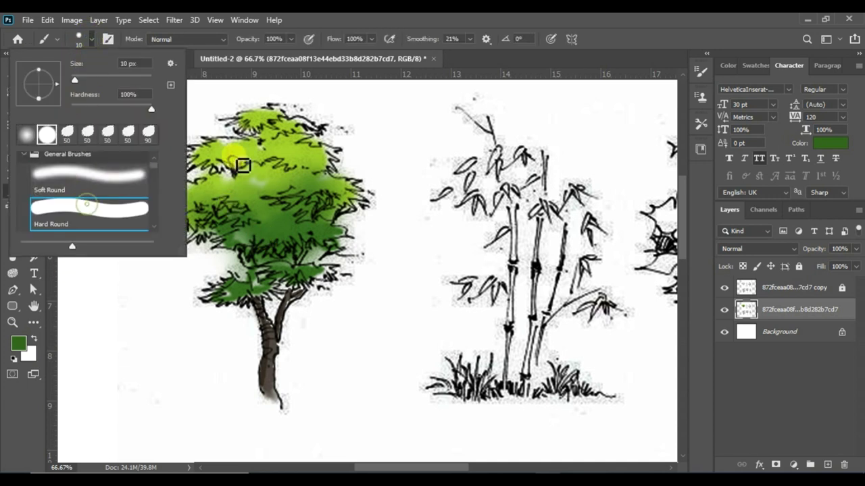
{"action": "left_click", "coordinate": [330, 26]}
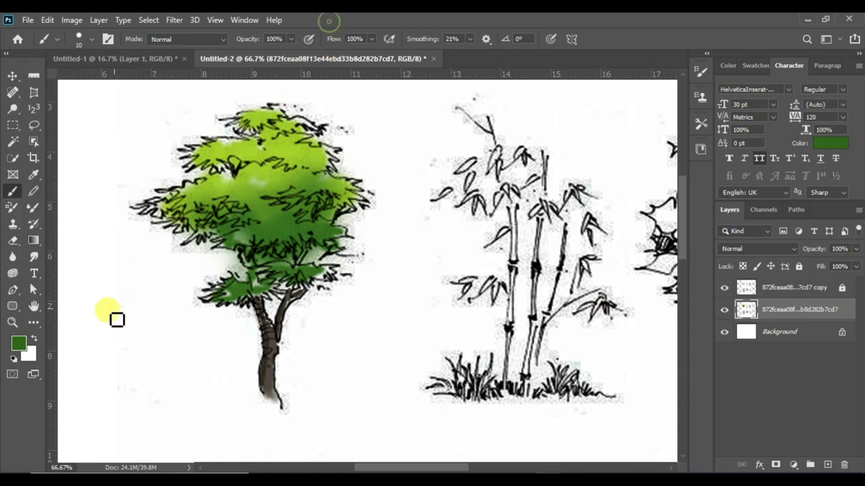
Set the foreground to dark green #193b0b and zoom out to a 50% view.
{"action": "left_click", "coordinate": [17, 343]}
{"action": "left_click", "coordinate": [552, 314]}
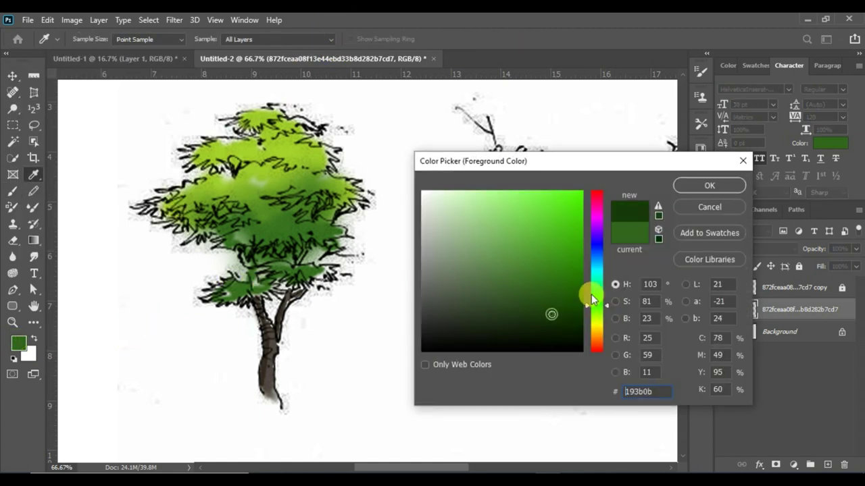
{"action": "left_click", "coordinate": [688, 187]}
{"action": "key", "text": "b"}
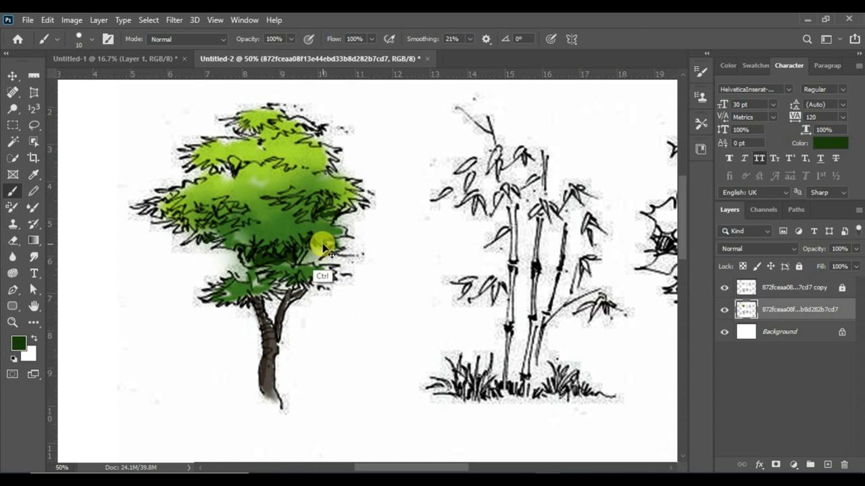
{"action": "key", "text": "ctrl+minus"}
{"action": "left_click_drag", "start_coordinate": [385, 138], "coordinate": [370, 156]}
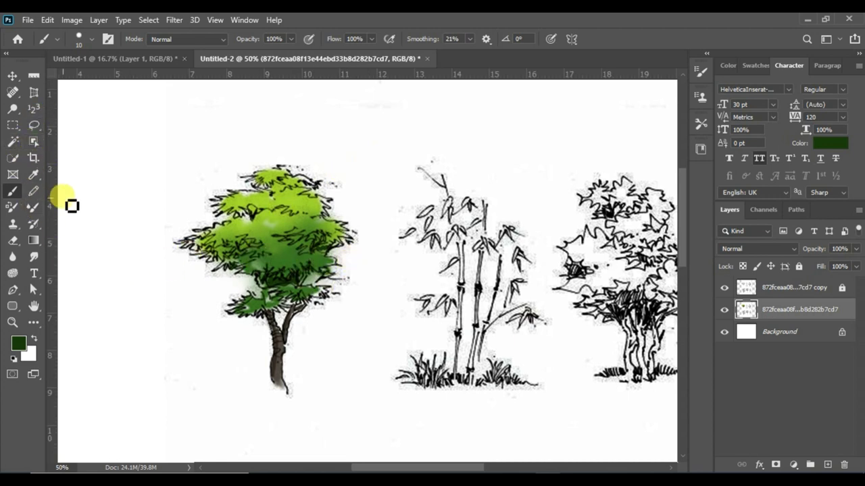
{"action": "left_click", "coordinate": [91, 39]}
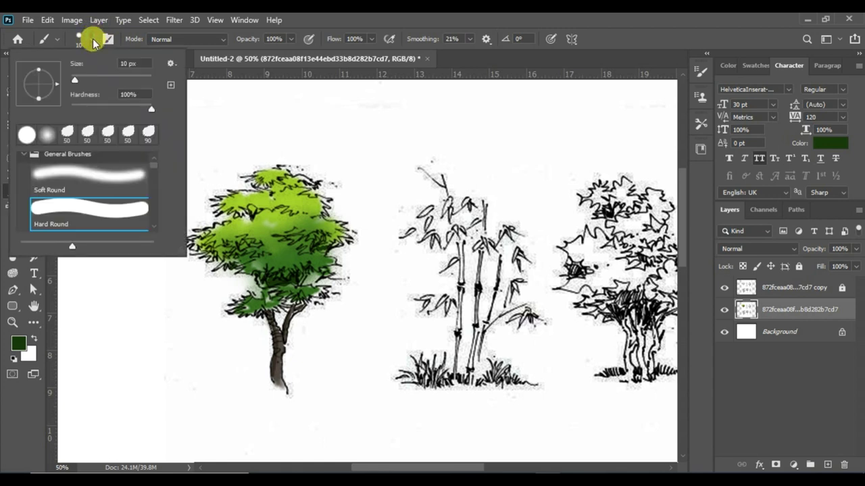
Switch to the Soft Round brush and set the foreground to light blue #74c1d2.
{"action": "left_click", "coordinate": [84, 173]}
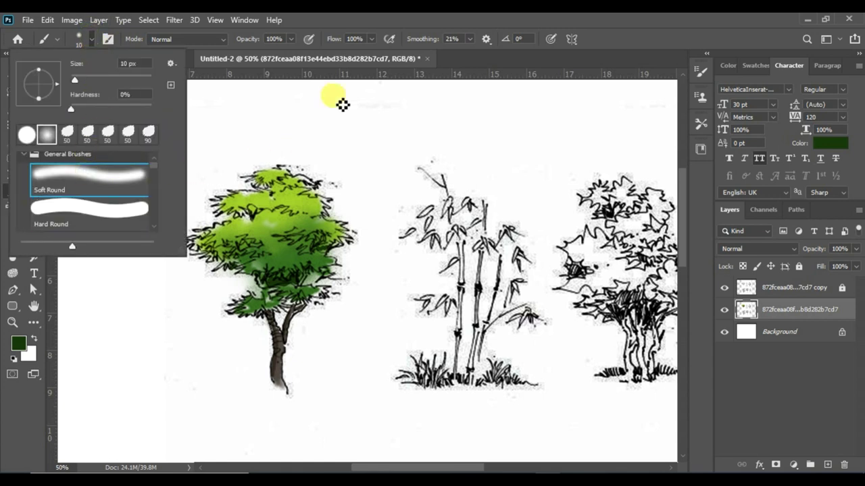
{"action": "left_click", "coordinate": [382, 31]}
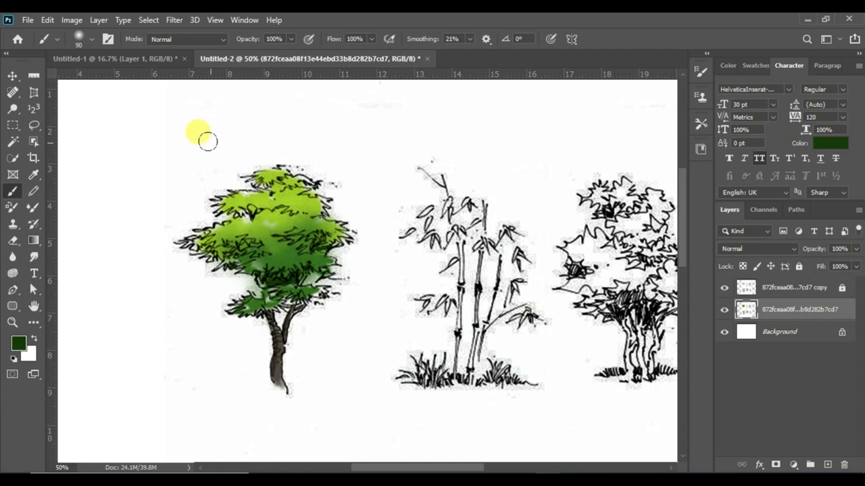
{"action": "left_click", "coordinate": [19, 344]}
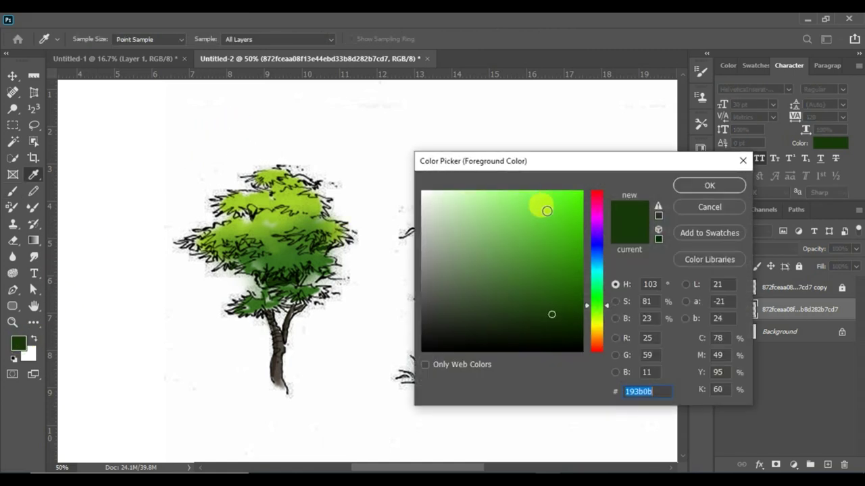
{"action": "left_click", "coordinate": [597, 279]}
{"action": "left_click_drag", "start_coordinate": [595, 261], "coordinate": [590, 264]}
{"action": "left_click", "coordinate": [494, 219]}
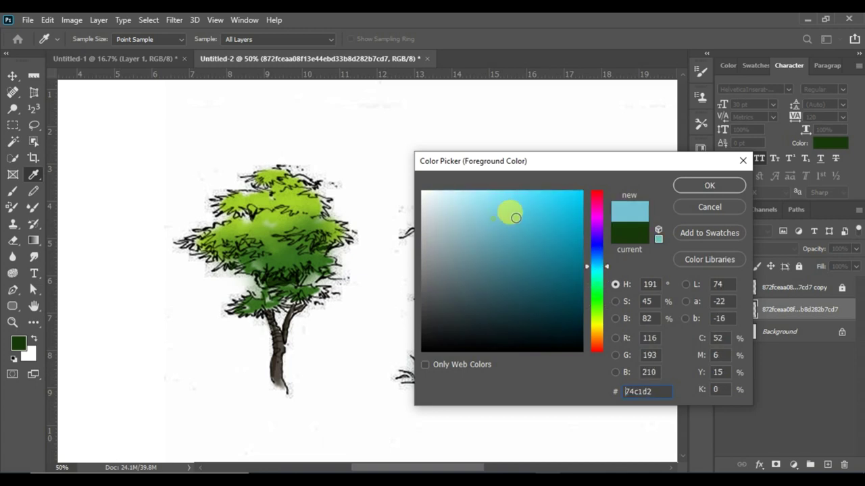
{"action": "left_click", "coordinate": [677, 182]}
Paint a soft blue wash above the tree with a 200 px brush at 50% opacity.
{"action": "key", "text": "bracketright"}
{"action": "key", "text": "bracketright"}
{"action": "key", "text": "bracketright"}
{"action": "mouse_move", "coordinate": [177, 143]}
{"action": "left_mouse_down"}
{"action": "mouse_move", "coordinate": [228, 117]}
{"action": "mouse_move", "coordinate": [234, 102]}
{"action": "mouse_move", "coordinate": [167, 131]}
{"action": "mouse_move", "coordinate": [256, 102]}
{"action": "mouse_move", "coordinate": [270, 110]}
{"action": "mouse_move", "coordinate": [280, 88]}
{"action": "mouse_move", "coordinate": [292, 104]}
{"action": "mouse_move", "coordinate": [179, 101]}
{"action": "mouse_move", "coordinate": [173, 135]}
{"action": "left_mouse_up"}
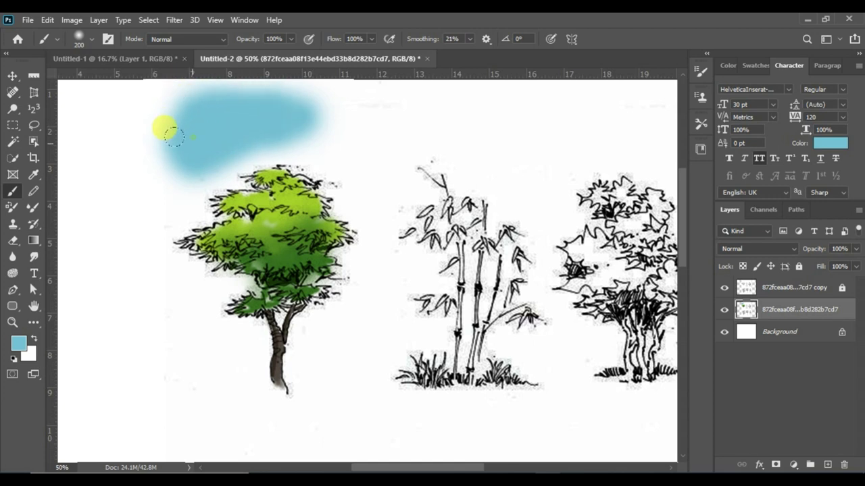
{"action": "key", "text": "5"}
{"action": "mouse_move", "coordinate": [143, 163]}
{"action": "left_mouse_down"}
{"action": "mouse_move", "coordinate": [129, 150]}
{"action": "mouse_move", "coordinate": [280, 104]}
{"action": "mouse_move", "coordinate": [270, 118]}
{"action": "mouse_move", "coordinate": [305, 135]}
{"action": "mouse_move", "coordinate": [337, 128]}
{"action": "mouse_move", "coordinate": [341, 114]}
{"action": "mouse_move", "coordinate": [364, 170]}
{"action": "mouse_move", "coordinate": [352, 170]}
{"action": "mouse_move", "coordinate": [389, 209]}
{"action": "left_mouse_up"}
{"action": "mouse_move", "coordinate": [240, 177]}
{"action": "left_mouse_down"}
{"action": "mouse_move", "coordinate": [184, 175]}
{"action": "mouse_move", "coordinate": [215, 140]}
{"action": "mouse_move", "coordinate": [173, 199]}
{"action": "mouse_move", "coordinate": [128, 175]}
{"action": "mouse_move", "coordinate": [133, 165]}
{"action": "mouse_move", "coordinate": [114, 131]}
{"action": "mouse_move", "coordinate": [125, 119]}
{"action": "mouse_move", "coordinate": [106, 103]}
{"action": "left_mouse_up"}
{"action": "left_click", "coordinate": [19, 343]}
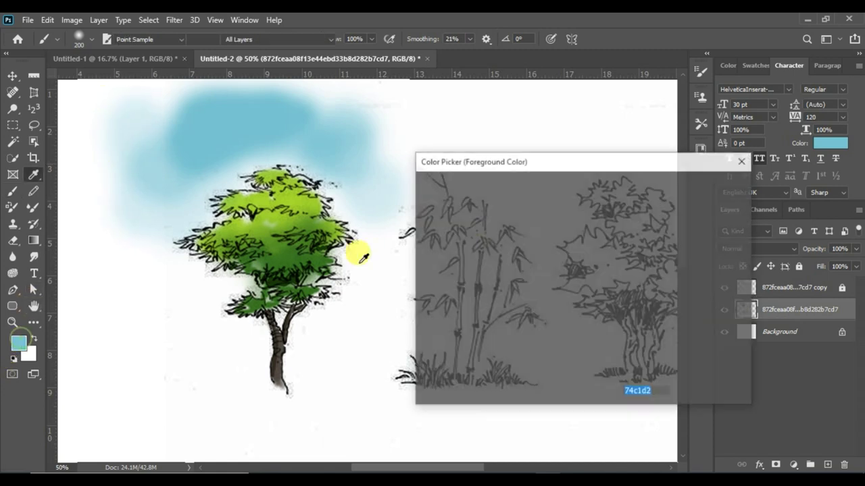
Set the foreground colour to purple #8674d2.
{"action": "left_click", "coordinate": [595, 232]}
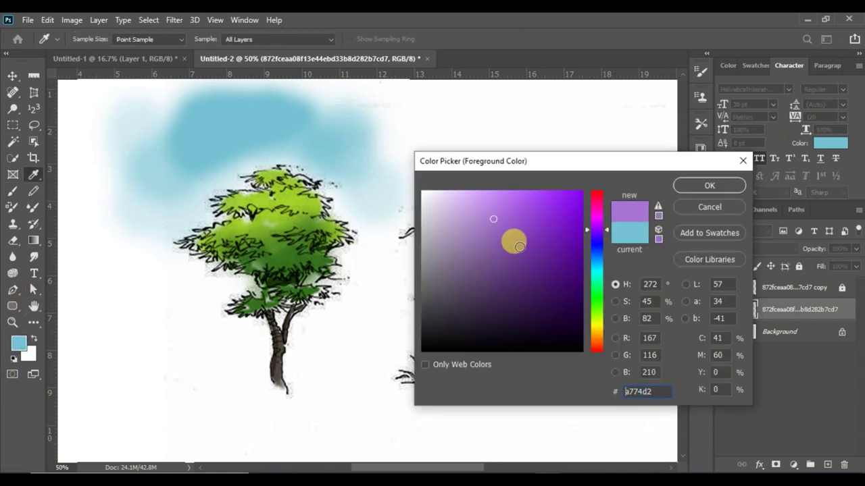
{"action": "left_click_drag", "start_coordinate": [587, 234], "coordinate": [587, 239]}
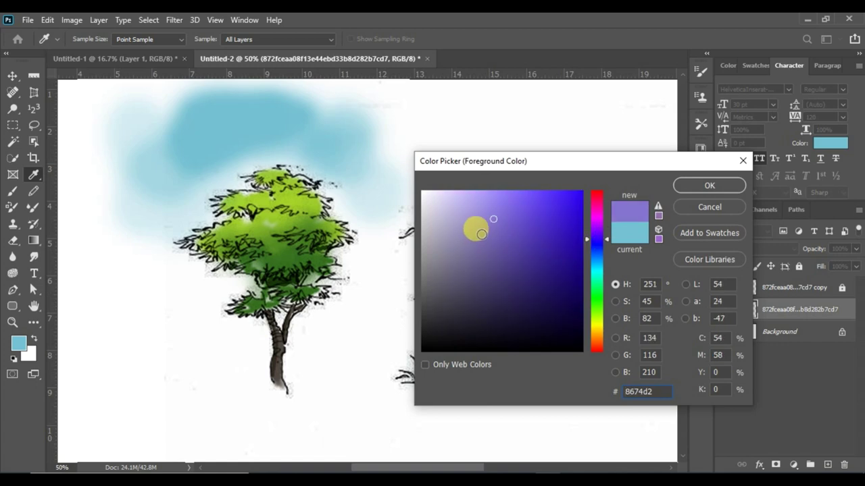
{"action": "left_click", "coordinate": [674, 183]}
Brush faint lavender strokes above, left and right of the blue wash and tree.
{"action": "mouse_move", "coordinate": [97, 160]}
{"action": "left_mouse_down"}
{"action": "mouse_move", "coordinate": [117, 146]}
{"action": "mouse_move", "coordinate": [92, 164]}
{"action": "mouse_move", "coordinate": [73, 126]}
{"action": "mouse_move", "coordinate": [101, 115]}
{"action": "mouse_move", "coordinate": [96, 138]}
{"action": "left_mouse_up"}
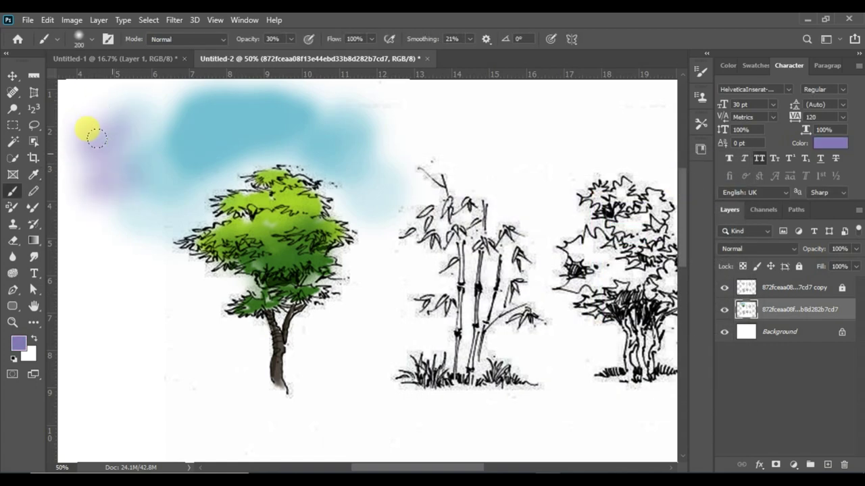
{"action": "mouse_move", "coordinate": [76, 99]}
{"action": "left_mouse_down"}
{"action": "mouse_move", "coordinate": [131, 83]}
{"action": "mouse_move", "coordinate": [179, 112]}
{"action": "left_mouse_up"}
{"action": "mouse_move", "coordinate": [356, 215]}
{"action": "left_mouse_down"}
{"action": "mouse_move", "coordinate": [360, 246]}
{"action": "mouse_move", "coordinate": [371, 245]}
{"action": "mouse_move", "coordinate": [307, 155]}
{"action": "mouse_move", "coordinate": [228, 148]}
{"action": "mouse_move", "coordinate": [144, 236]}
{"action": "mouse_move", "coordinate": [182, 272]}
{"action": "mouse_move", "coordinate": [205, 264]}
{"action": "mouse_move", "coordinate": [160, 266]}
{"action": "mouse_move", "coordinate": [124, 244]}
{"action": "mouse_move", "coordinate": [116, 200]}
{"action": "mouse_move", "coordinate": [96, 212]}
{"action": "left_mouse_up"}
{"action": "mouse_move", "coordinate": [404, 159]}
{"action": "left_mouse_down"}
{"action": "mouse_move", "coordinate": [371, 103]}
{"action": "mouse_move", "coordinate": [366, 70]}
{"action": "mouse_move", "coordinate": [339, 76]}
{"action": "mouse_move", "coordinate": [325, 69]}
{"action": "mouse_move", "coordinate": [388, 81]}
{"action": "mouse_move", "coordinate": [382, 100]}
{"action": "mouse_move", "coordinate": [406, 125]}
{"action": "mouse_move", "coordinate": [439, 150]}
{"action": "left_mouse_up"}
{"action": "mouse_move", "coordinate": [181, 250]}
{"action": "left_mouse_down"}
{"action": "mouse_move", "coordinate": [97, 290]}
{"action": "mouse_move", "coordinate": [169, 276]}
{"action": "mouse_move", "coordinate": [189, 333]}
{"action": "left_mouse_up"}
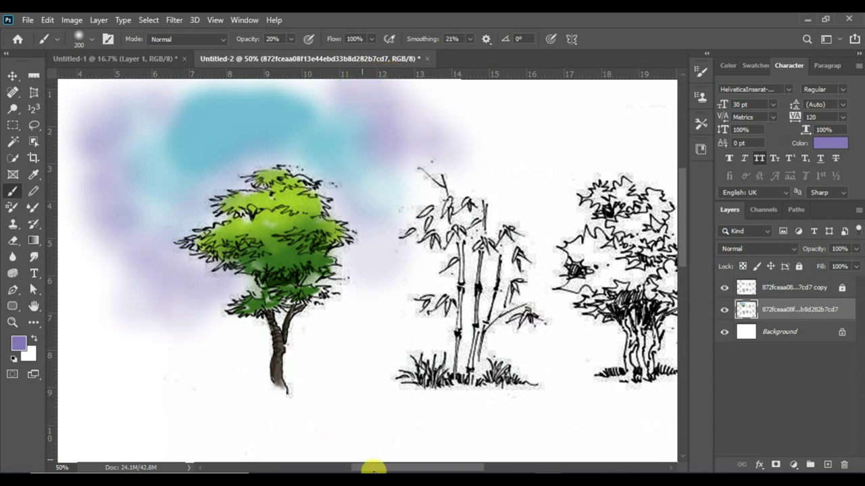